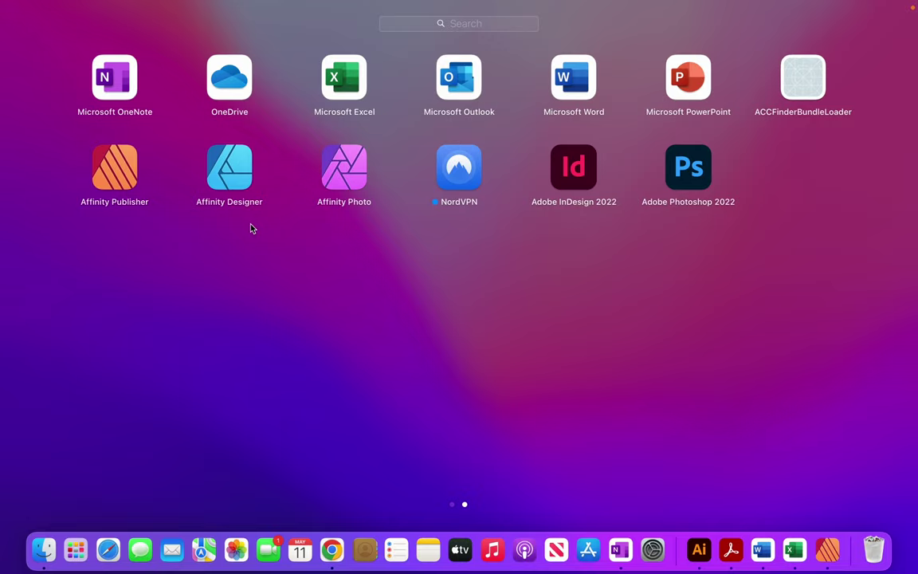
# Open Affinity Designer and start a new document with inches as the document units.
pyautogui.click(237, 171)
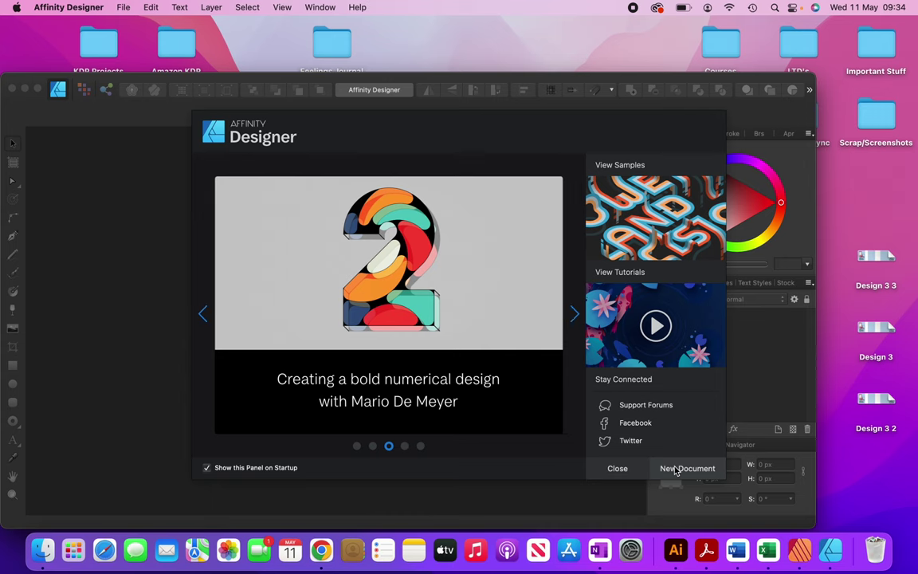
pyautogui.click(675, 470)
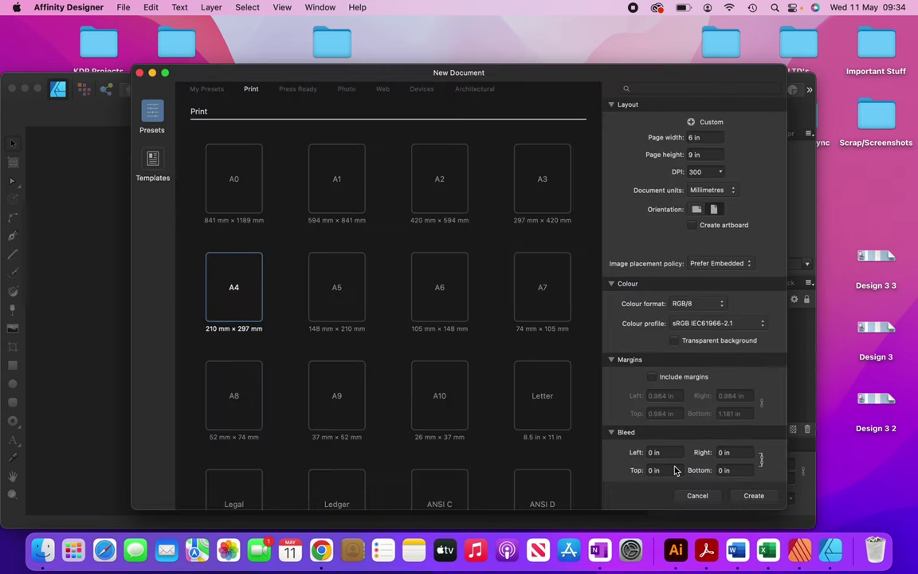
pyautogui.click(702, 191)
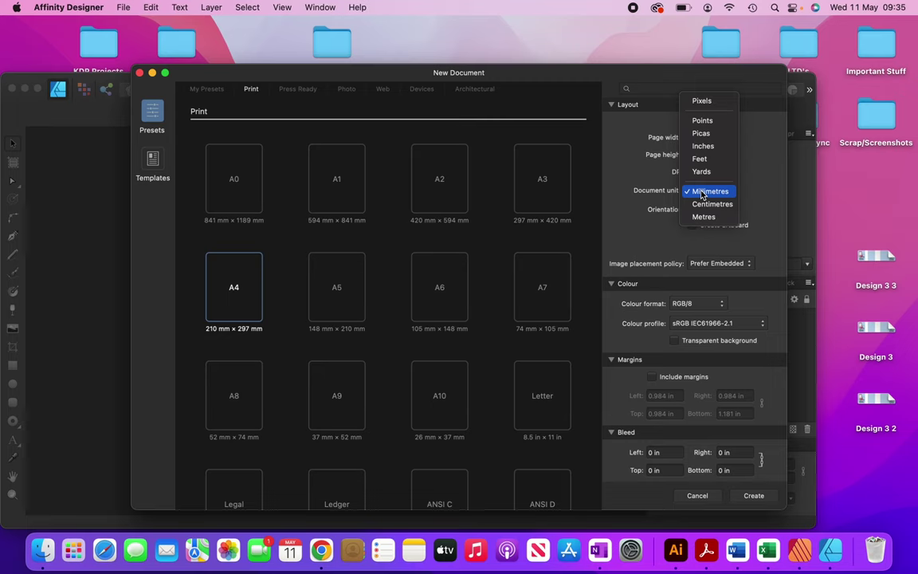
pyautogui.click(702, 146)
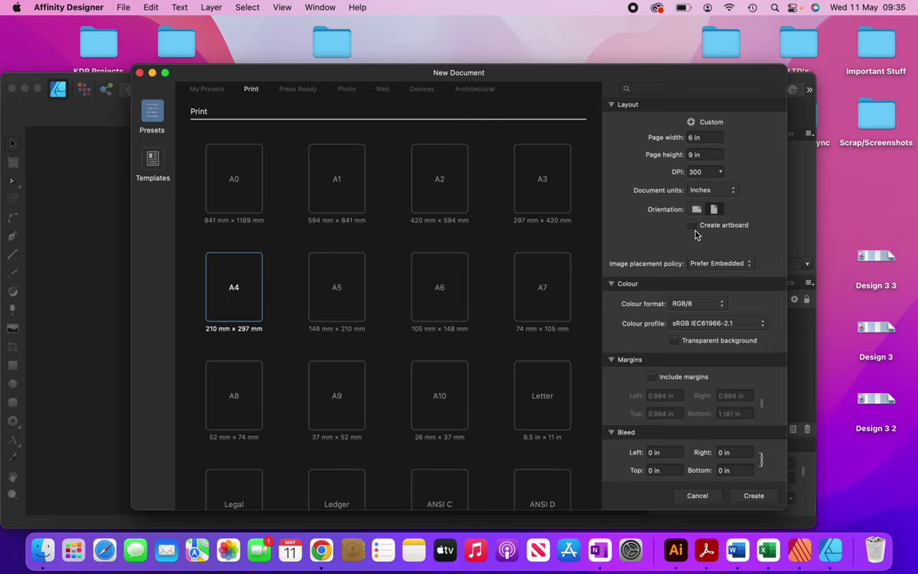
# Enable artboard creation, set the colour format to CMYK/8, and create the document.
pyautogui.click(692, 226)
pyautogui.click(696, 306)
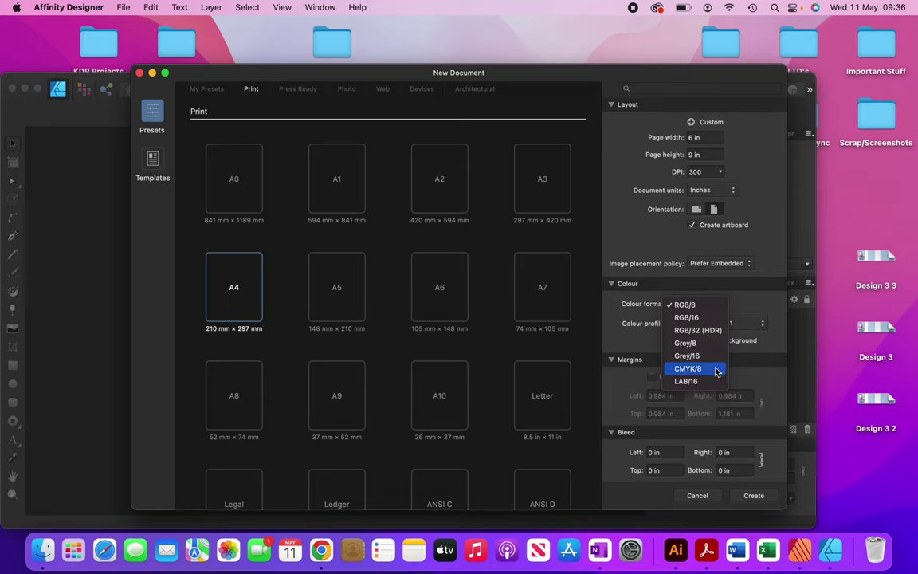
pyautogui.click(716, 371)
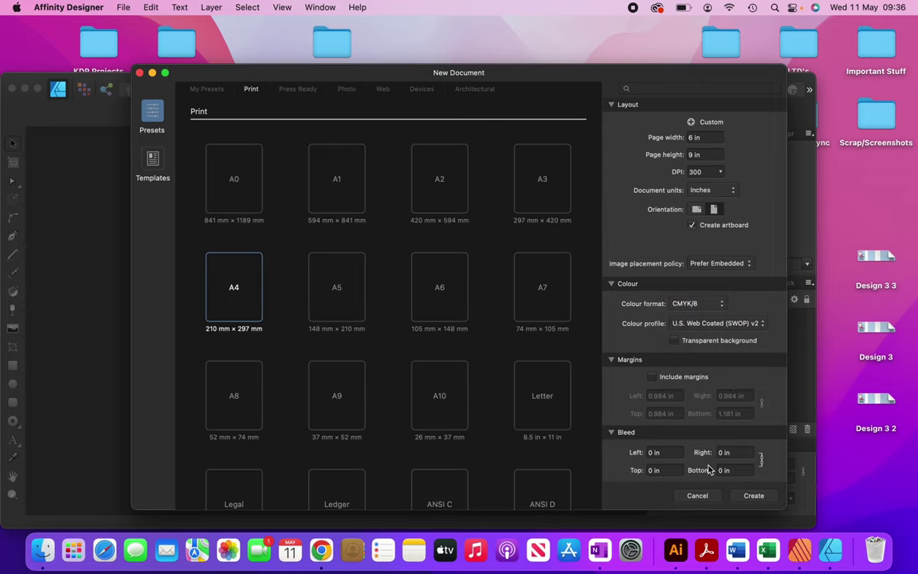
pyautogui.click(754, 496)
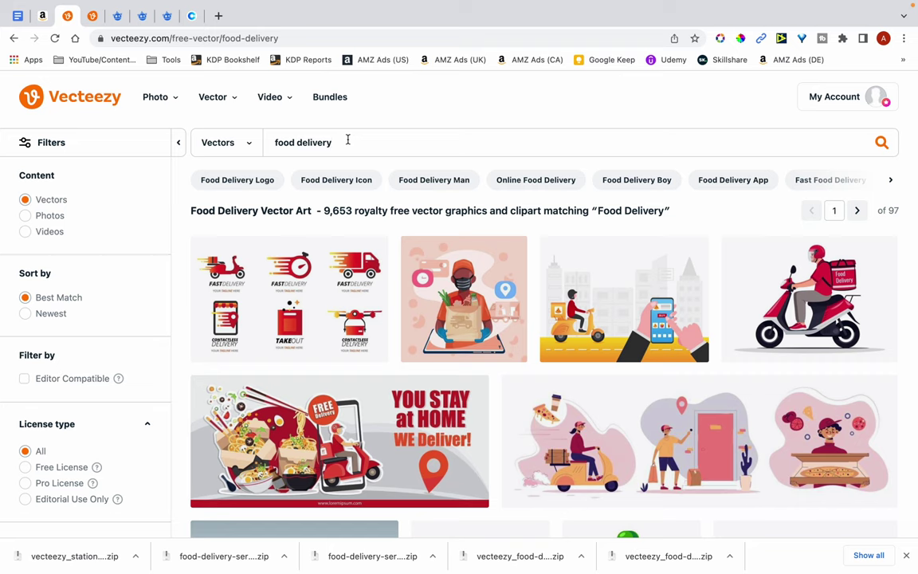
# Browse the food delivery vectors on Vecteezy and download the scooter delivery man and smartphone with GPS location vector.
pyautogui.scroll(-3, 380, 269)
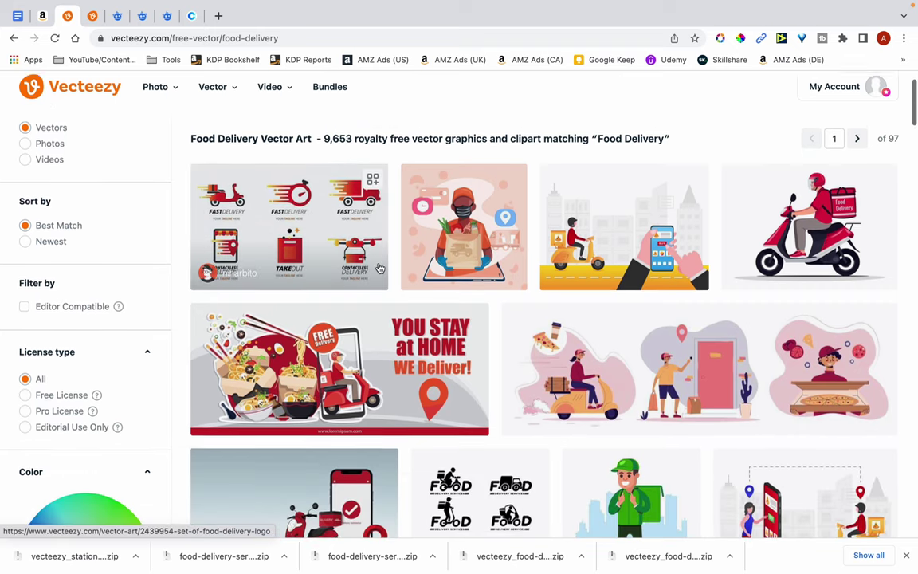
pyautogui.scroll(-10, 380, 269)
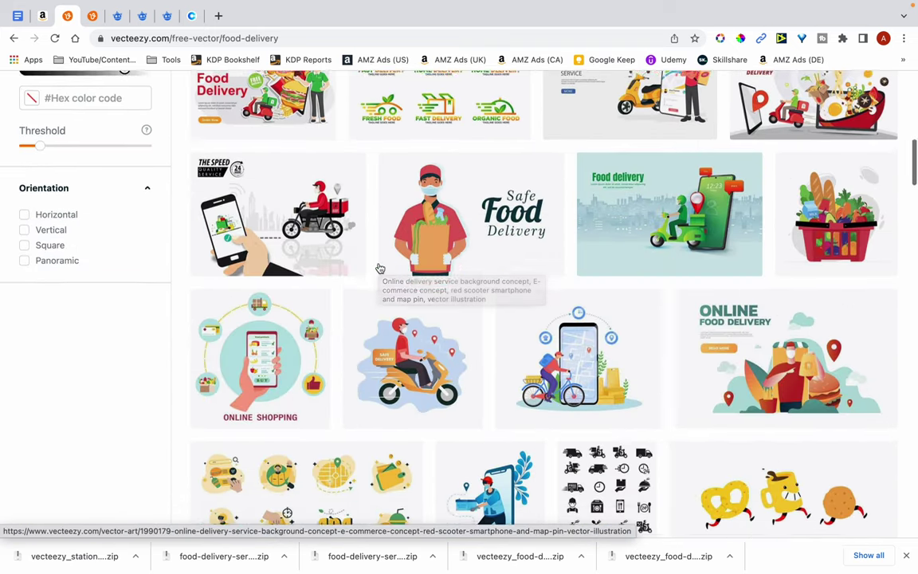
pyautogui.scroll(-1, 379, 269)
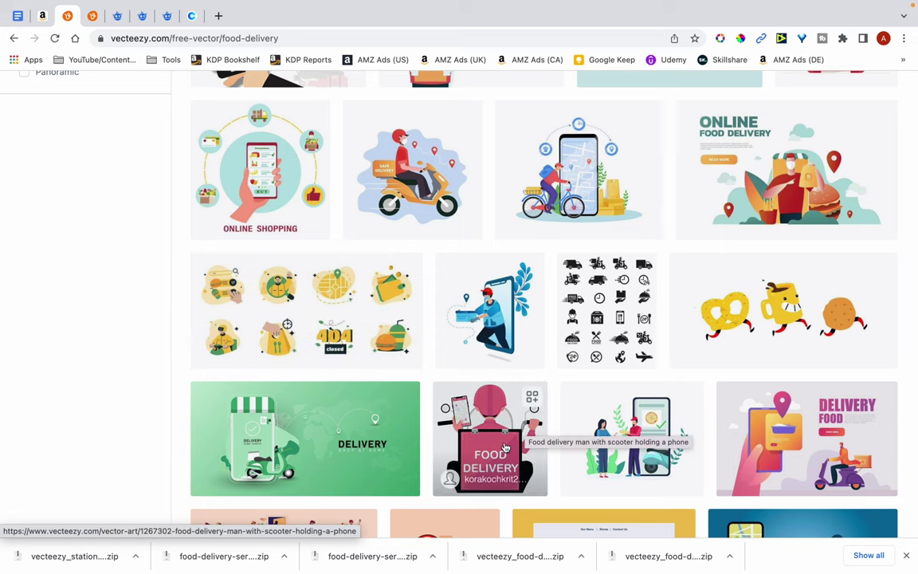
pyautogui.click(93, 16)
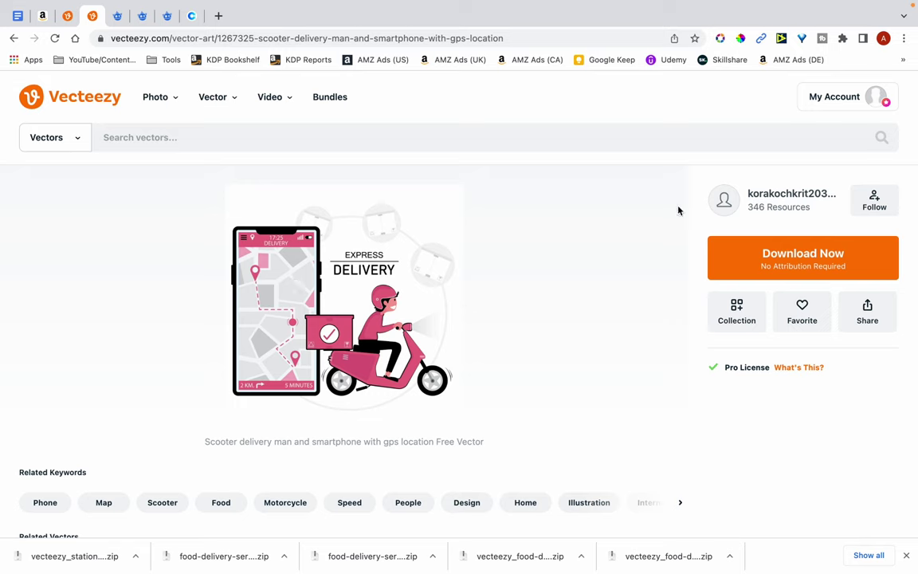
pyautogui.click(784, 250)
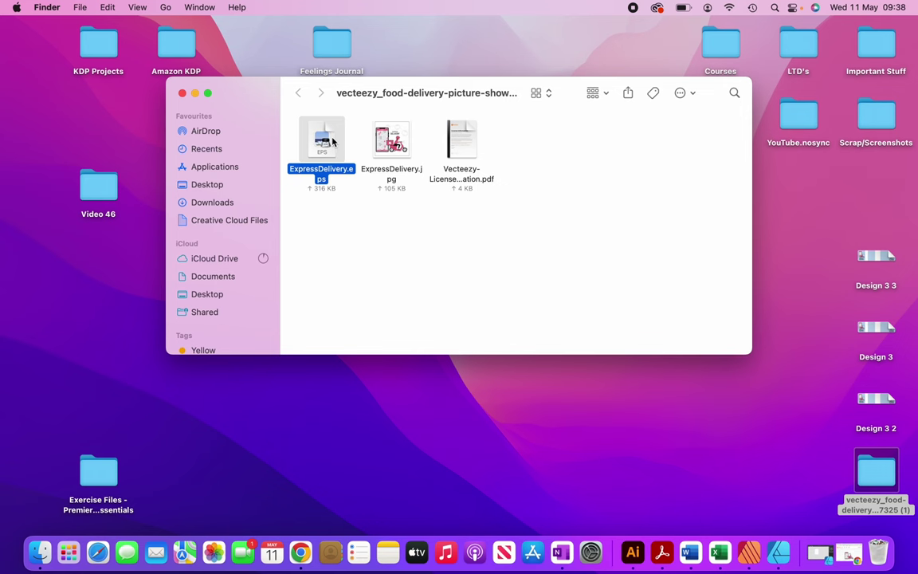
# Open the downloaded ExpressDelivery.eps file in Affinity Designer and deselect the artwork.
pyautogui.rightClick(335, 142)
pyautogui.moveTo(374, 160)
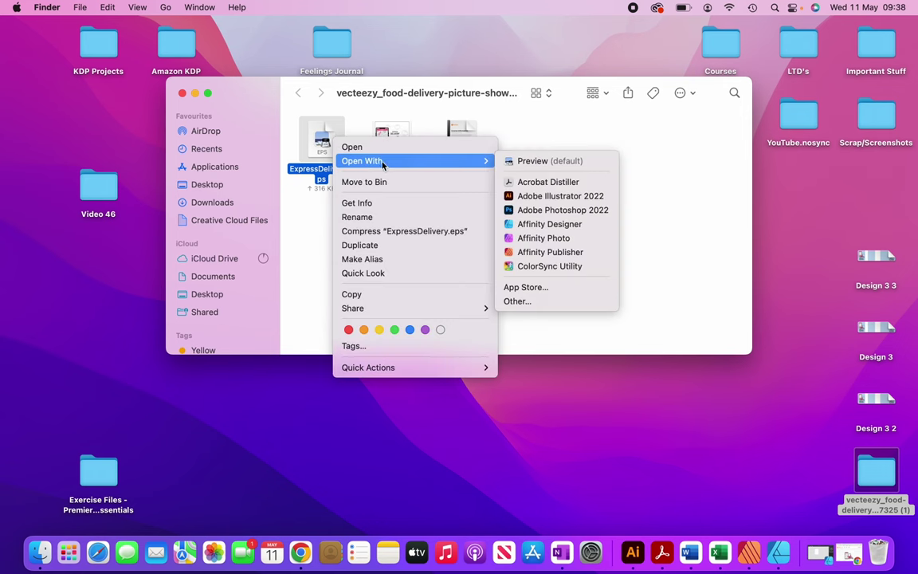
pyautogui.click(589, 226)
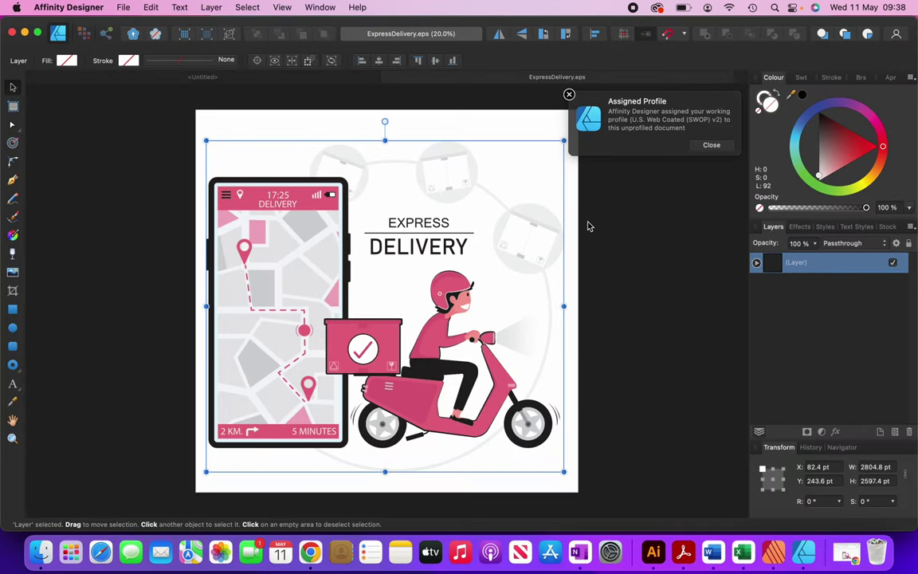
pyautogui.click(590, 227)
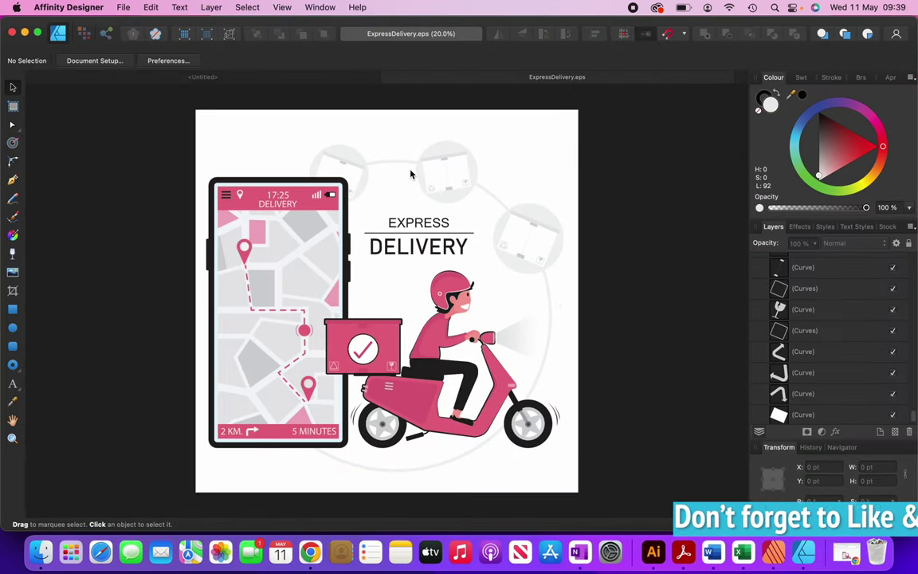
# Delete the faint grey parcel icons, their circles and the large ring behind the phone and scooter.
pyautogui.click(459, 179)
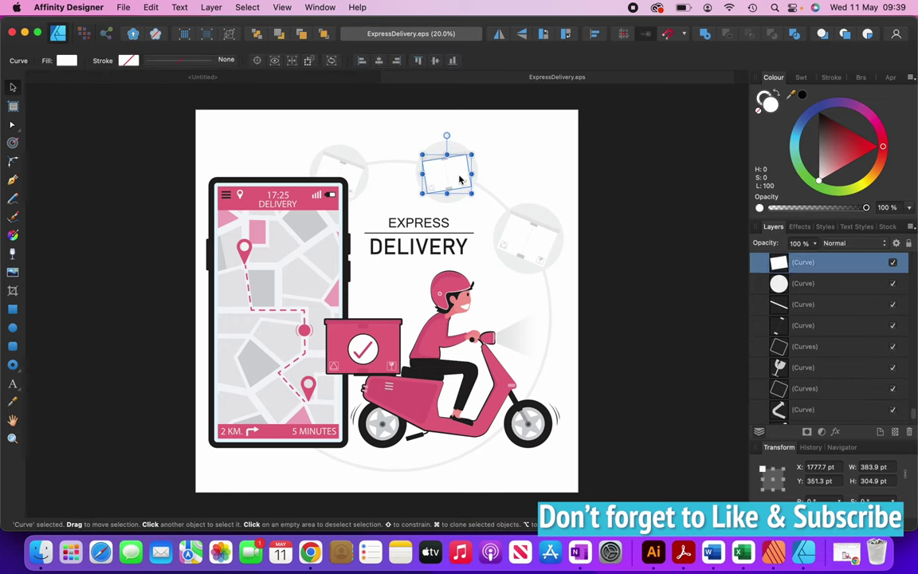
pyautogui.press('Delete')
pyautogui.press('Delete')
pyautogui.press('Delete')
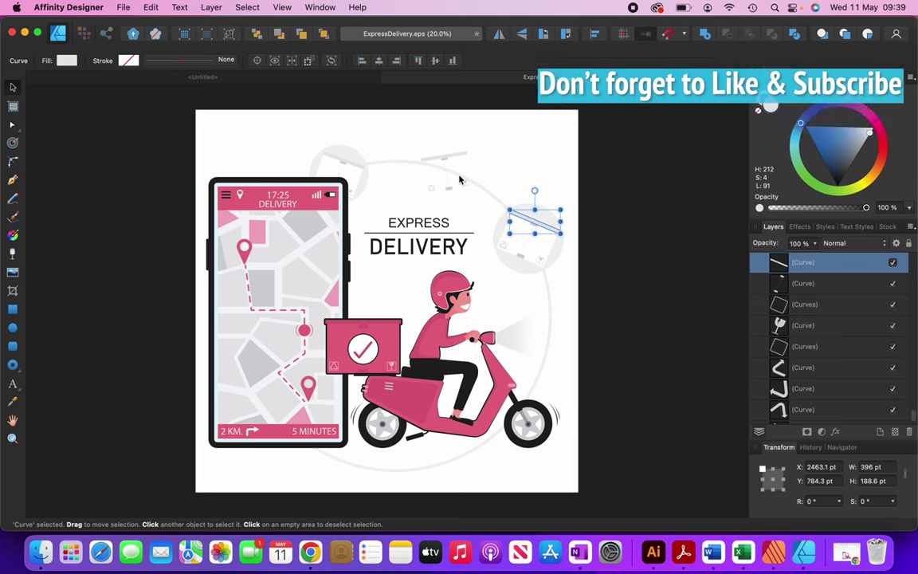
pyautogui.press('Delete')
pyautogui.press('Delete')
pyautogui.press('Delete')
pyautogui.press('Delete')
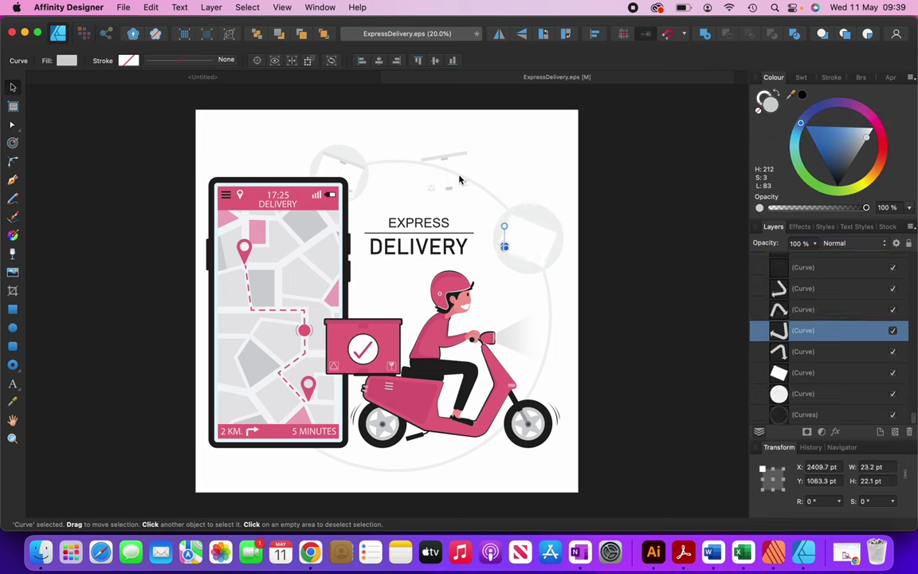
pyautogui.press('Delete')
pyautogui.press('Delete')
pyautogui.press('Delete')
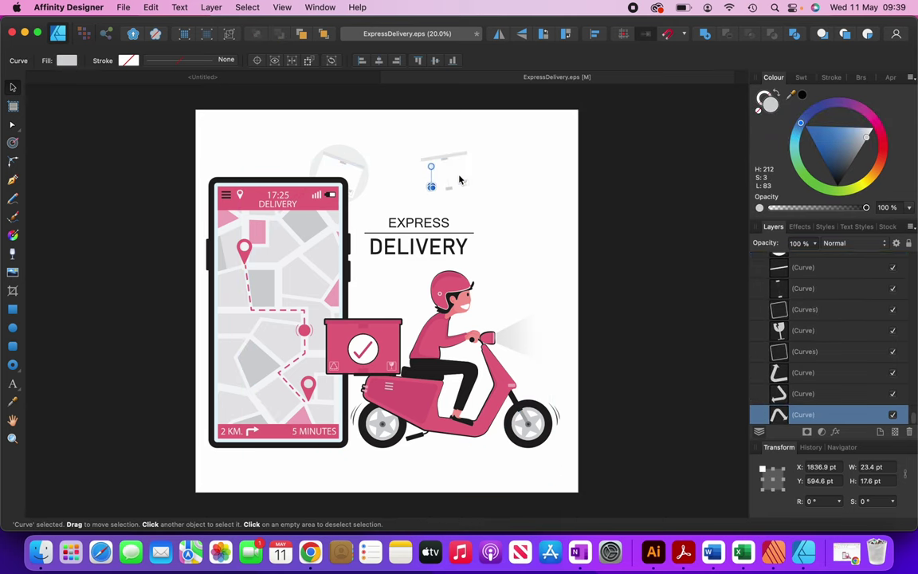
pyautogui.press('Delete')
pyautogui.press('Delete')
pyautogui.press('Delete')
pyautogui.press('Delete')
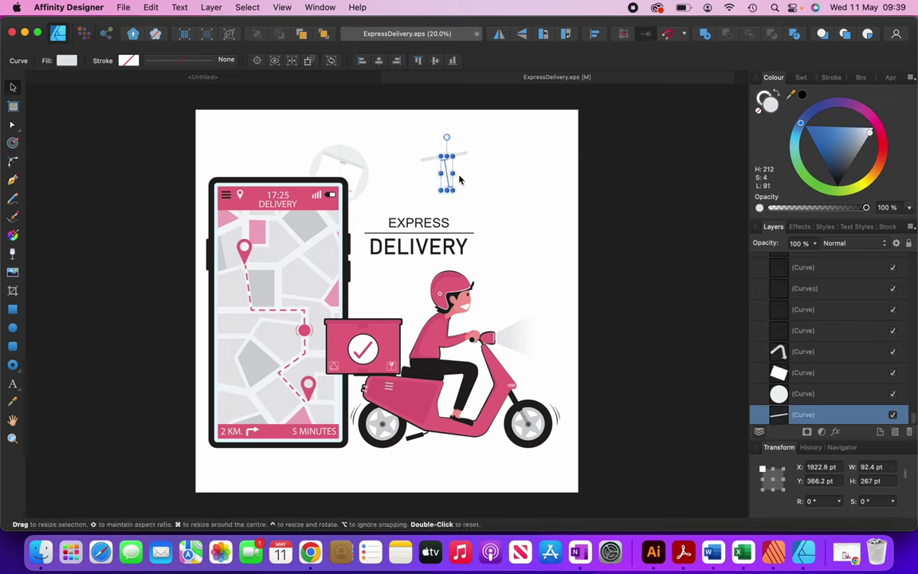
pyautogui.press('Delete')
pyautogui.press('Delete')
pyautogui.press('Delete')
pyautogui.press('Delete')
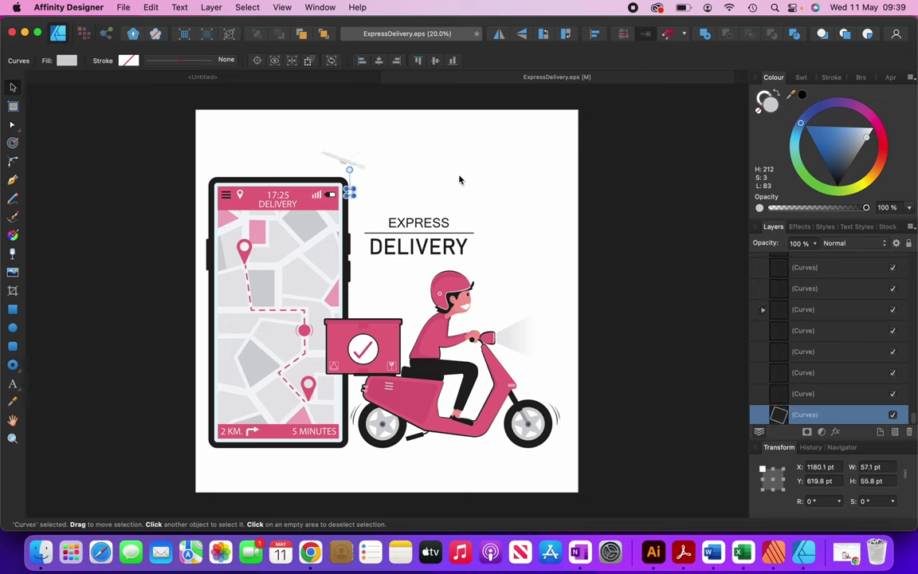
pyautogui.press('Delete')
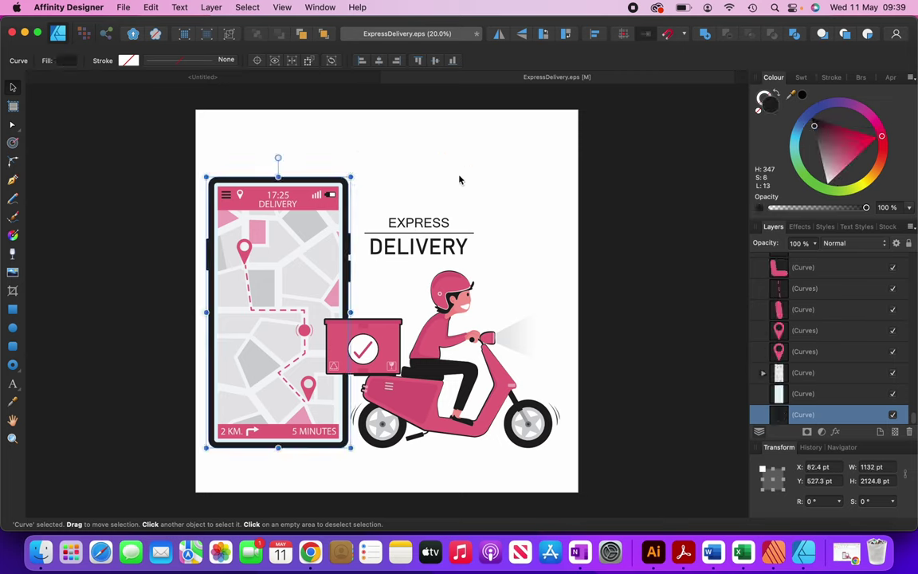
# Delete the "EXPRESS DELIVERY" lettering and its dividing line above the scooter rider.
pyautogui.click(360, 208)
pyautogui.moveTo(361, 209); pyautogui.dragTo(479, 258)
pyautogui.press('Delete')
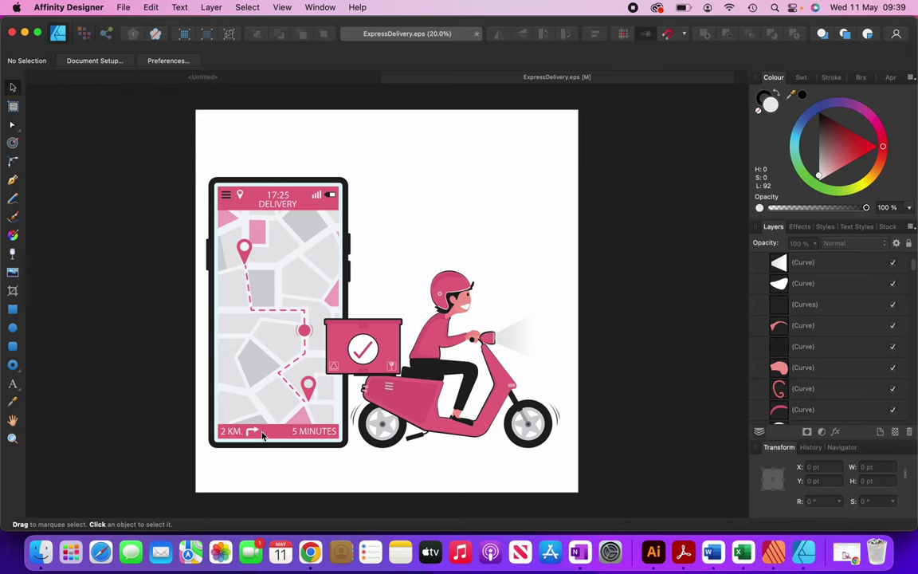
# Try moving the helmet's separate curves away from the rider, and undo the moves.
pyautogui.click(456, 251)
pyautogui.moveTo(451, 285); pyautogui.dragTo(527, 223)
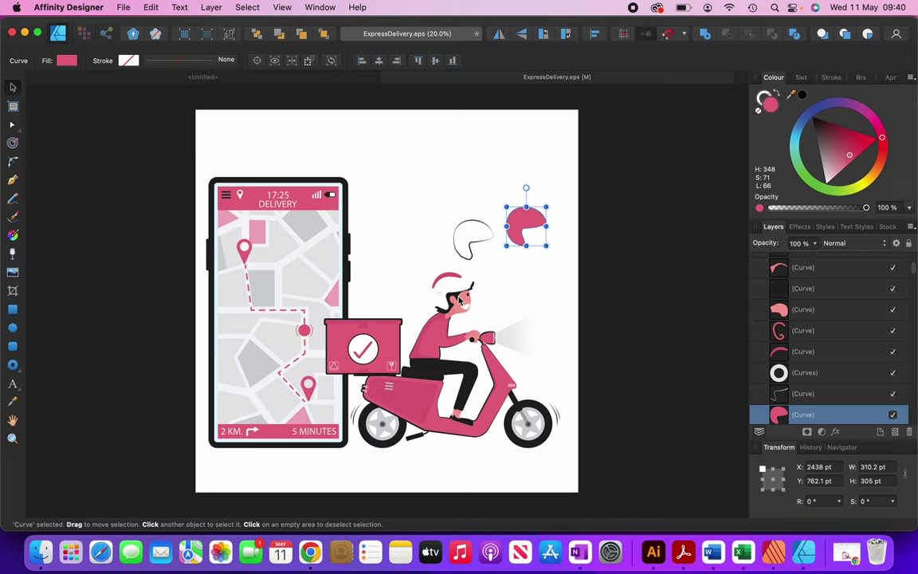
pyautogui.press('super+z')
pyautogui.press('super+z')
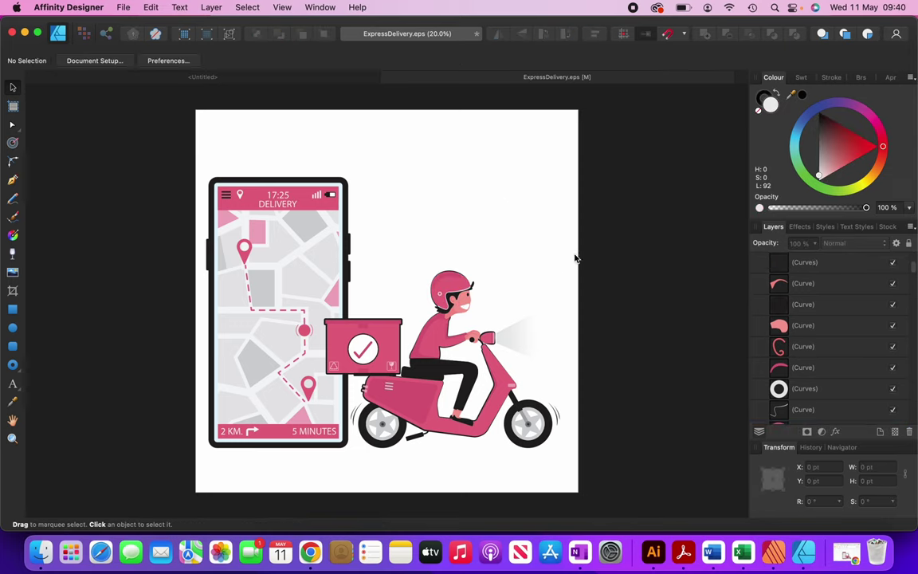
# Group all the curves of the scooter, rider and delivery box, leaving out the phone's "5 MINUTES" letters.
pyautogui.moveTo(576, 257); pyautogui.dragTo(323, 468)
pyautogui.scroll(5, 322, 462)
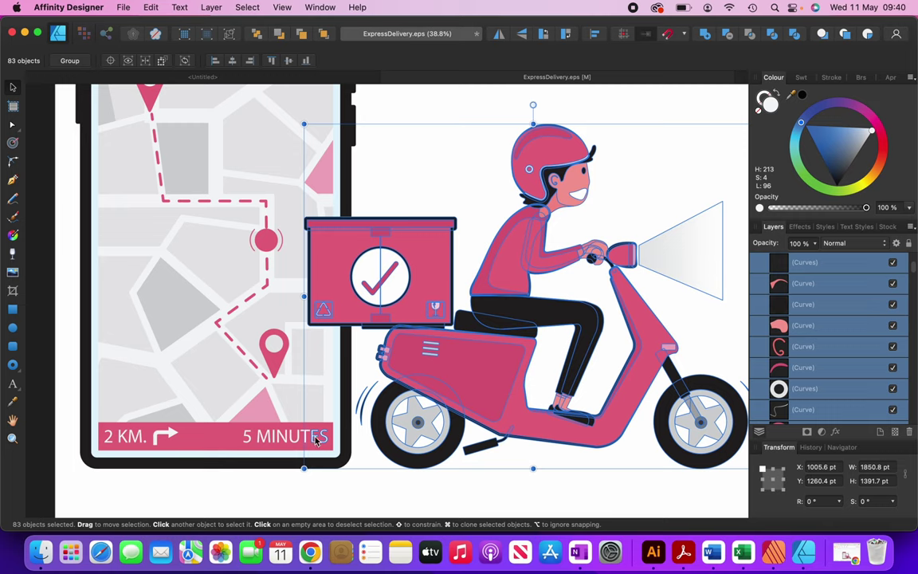
pyautogui.keyDown('shift'); pyautogui.click(327, 443); pyautogui.keyUp('shift')
pyautogui.keyDown('shift'); pyautogui.click(328, 442); pyautogui.keyUp('shift')
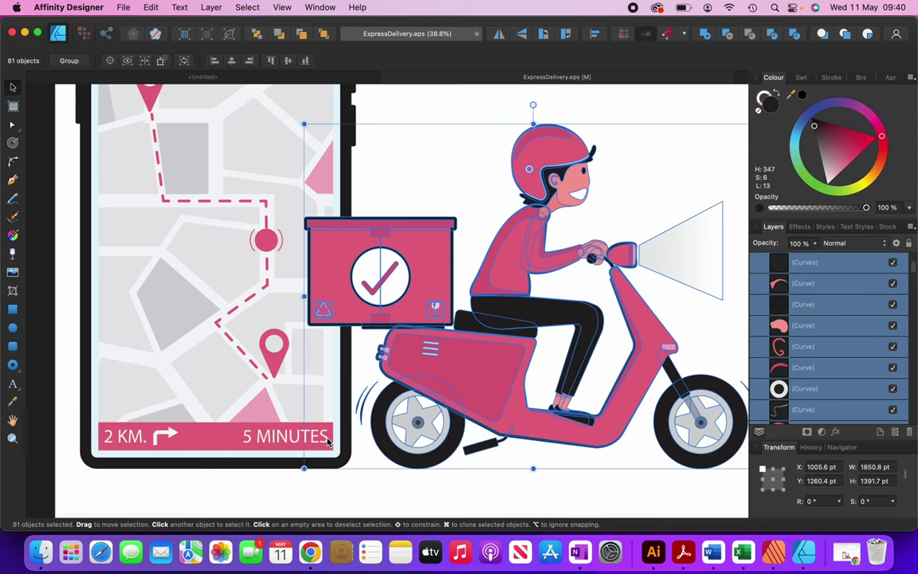
pyautogui.press('super+g')
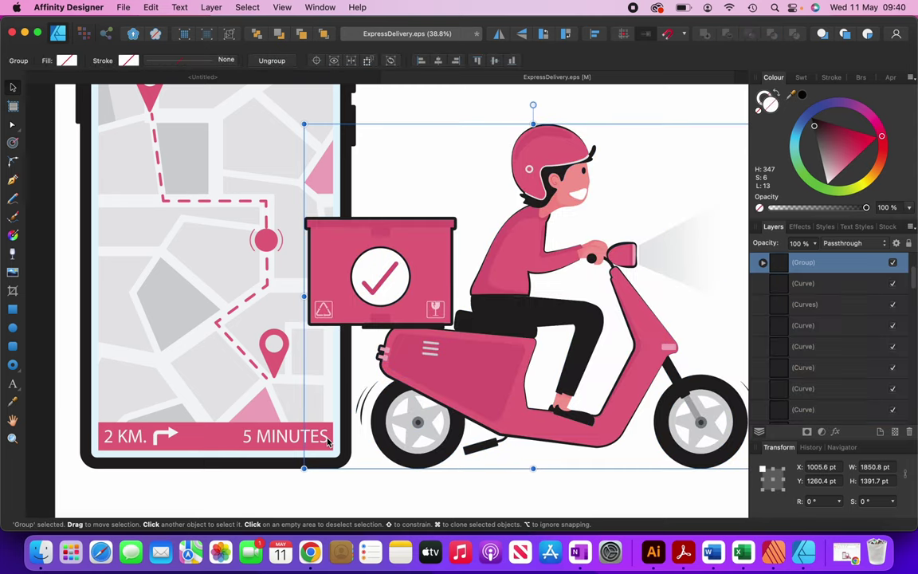
# Move the grouped scooter rider to the right, clear of the phone, and deselect it.
pyautogui.scroll(-5, 328, 442)
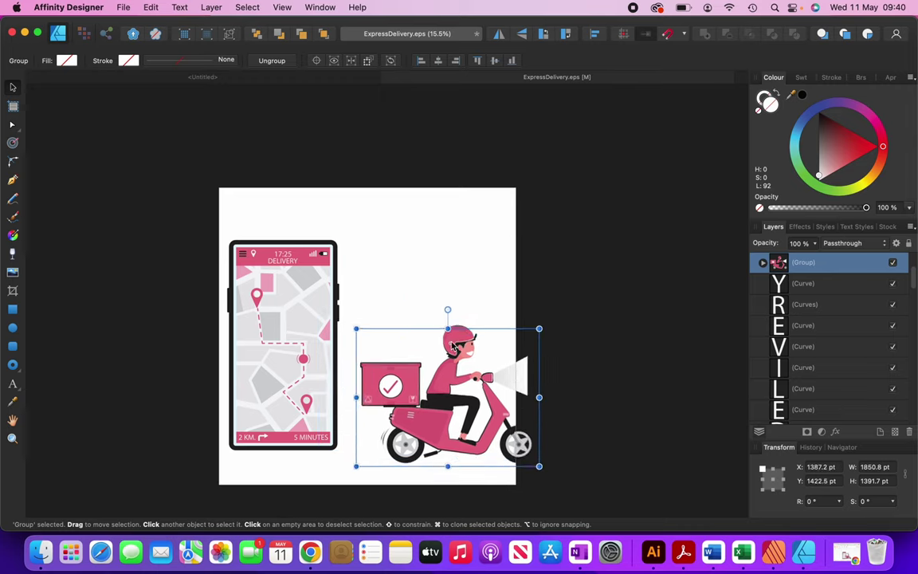
pyautogui.moveTo(452, 345); pyautogui.dragTo(462, 326)
pyautogui.click(182, 224)
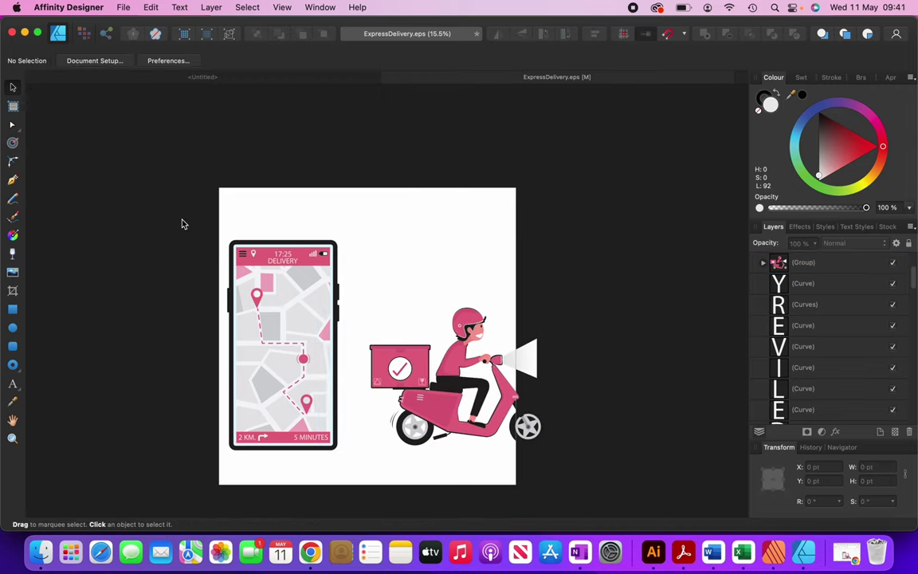
# Group all the phone's curves and shift the grouped phone slightly down and to the right.
pyautogui.moveTo(182, 224); pyautogui.dragTo(355, 472)
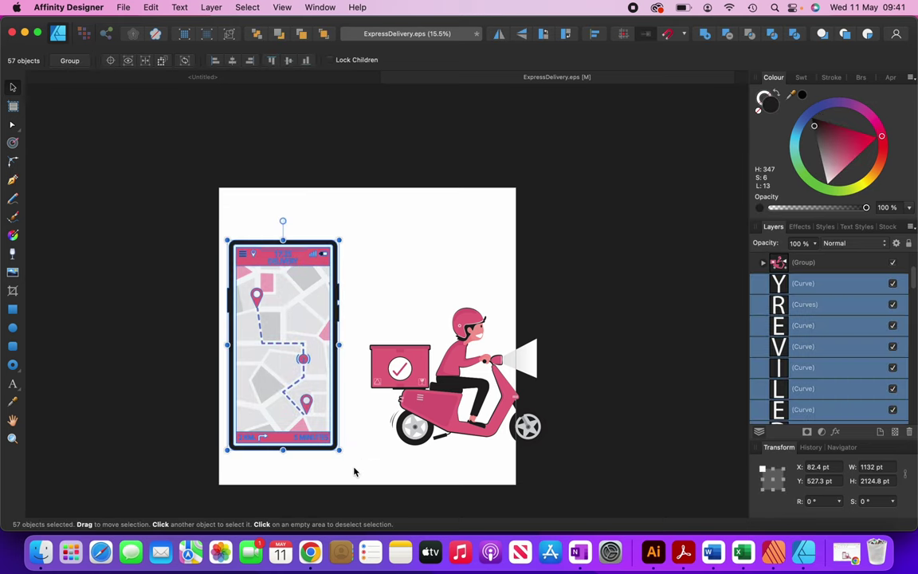
pyautogui.press('super+g')
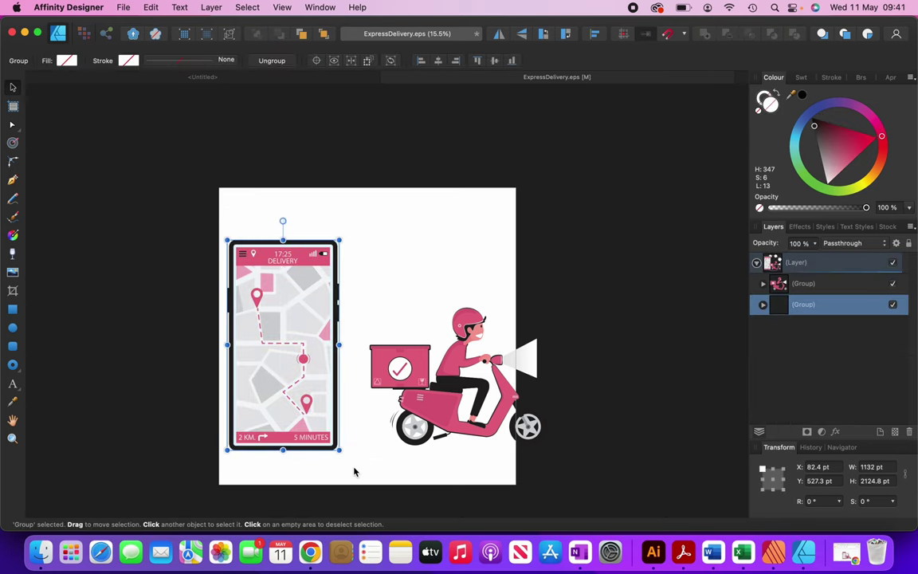
pyautogui.moveTo(303, 263)
pyautogui.mouseDown()
pyautogui.moveTo(254, 261)
pyautogui.moveTo(304, 253)
pyautogui.moveTo(293, 263)
pyautogui.moveTo(327, 278)
pyautogui.moveTo(320, 285)
pyautogui.moveTo(301, 277)
pyautogui.moveTo(309, 263)
pyautogui.mouseUp()
pyautogui.click(223, 215)
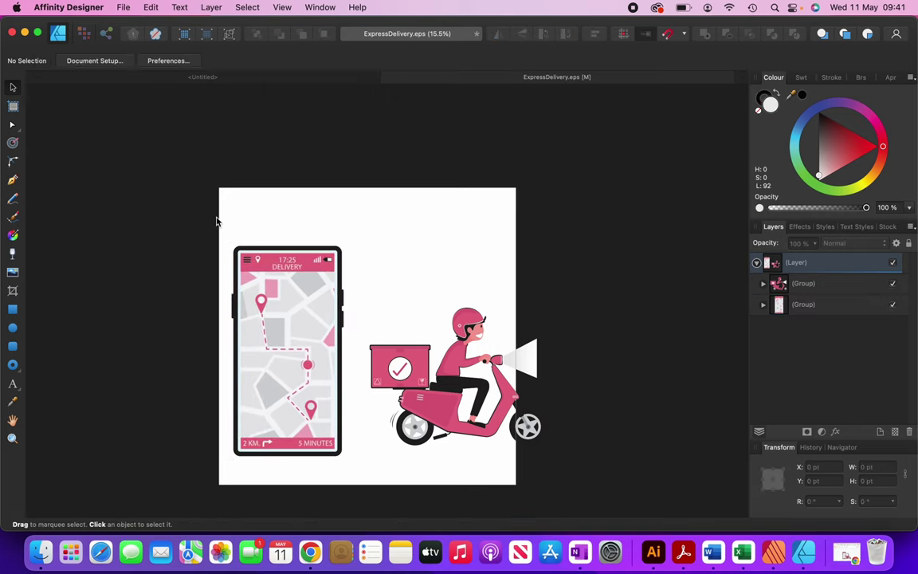
# Copy the phone group and the scooter rider group from ExpressDelivery.eps into the untitled 6 by 9 in document.
pyautogui.click(311, 297)
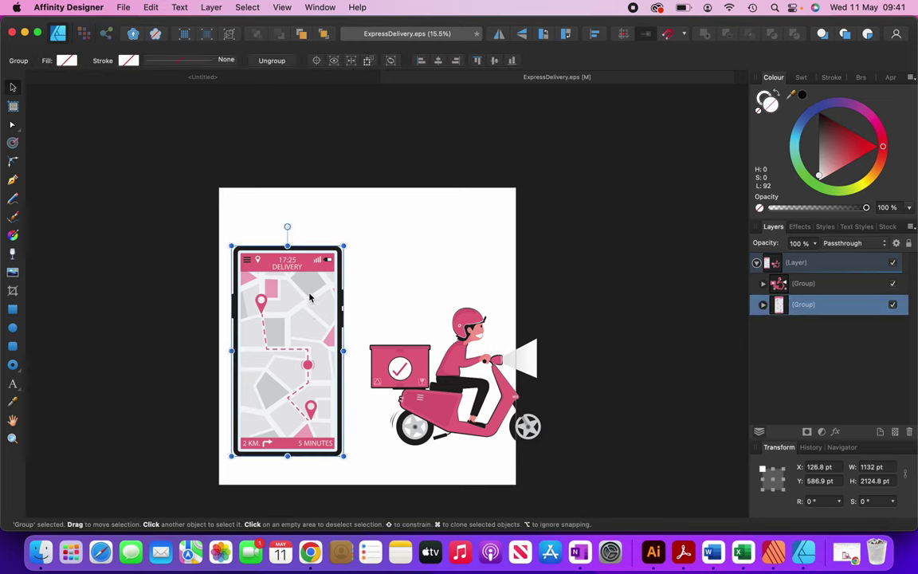
pyautogui.keyDown('shift'); pyautogui.click(474, 326); pyautogui.keyUp('shift')
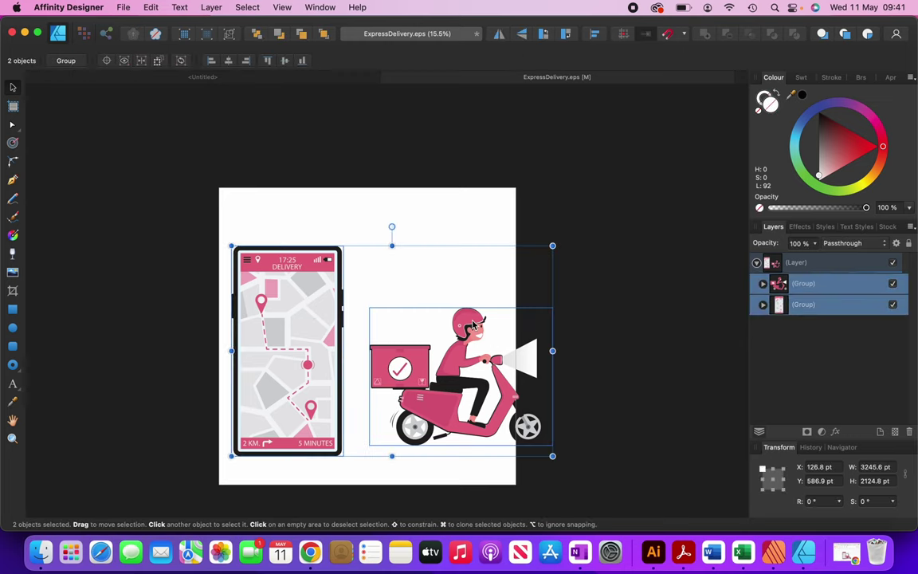
pyautogui.press('super+c')
pyautogui.click(238, 79)
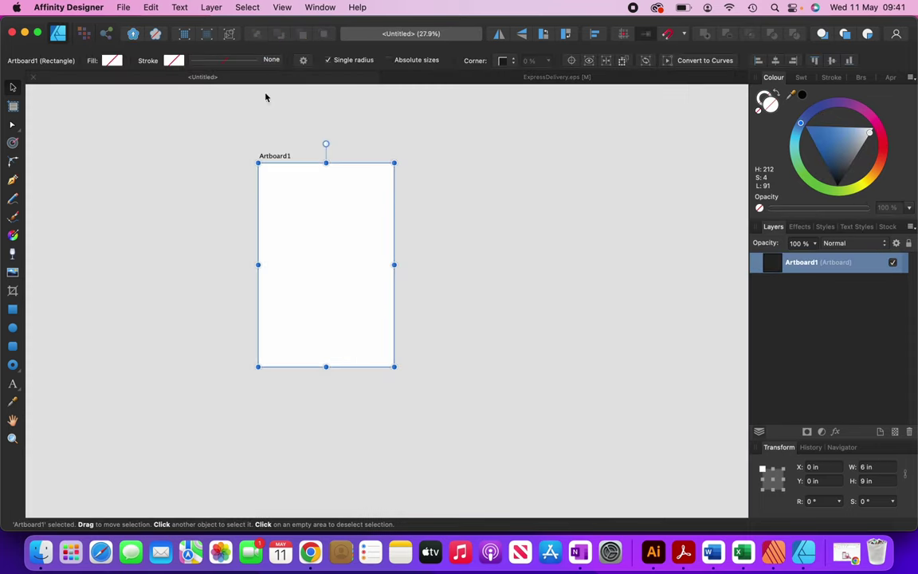
pyautogui.click(244, 213)
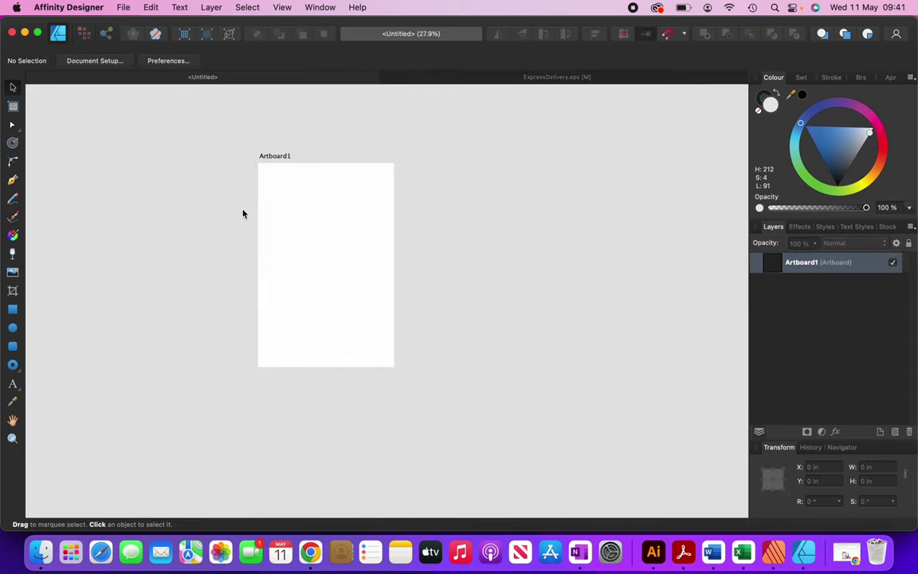
pyautogui.press('super+v')
# Scale both pasted groups down together to about 6 × 3.9 in and place them in the upper half of the artboard.
pyautogui.scroll(-5, 243, 213)
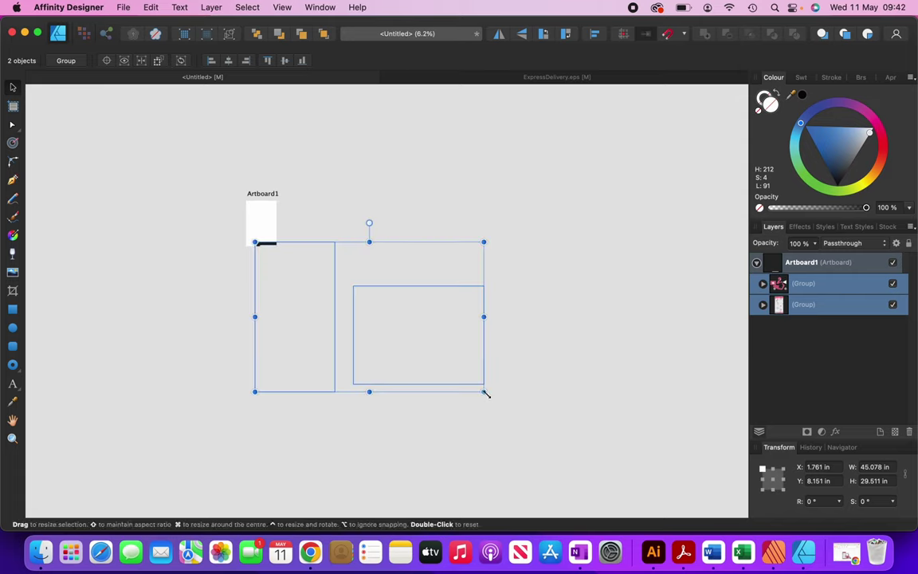
pyautogui.moveTo(484, 391); pyautogui.dragTo(278, 271)
pyautogui.scroll(5, 255, 219)
pyautogui.moveTo(297, 383); pyautogui.dragTo(266, 188)
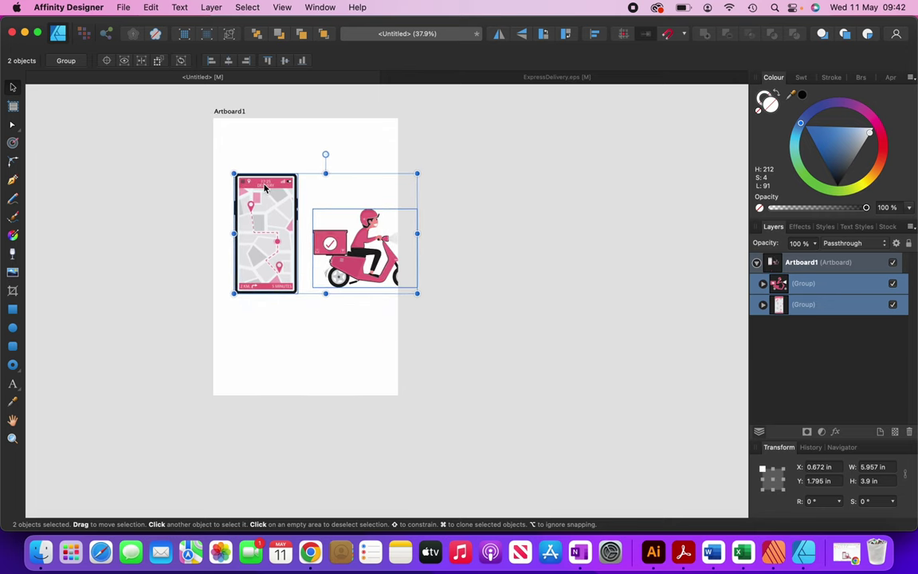
pyautogui.click(316, 352)
# Enlarge the phone and the scooter rider on the artboard and place the rider overlapping the phone's lower right part.
pyautogui.scroll(2, 291, 268)
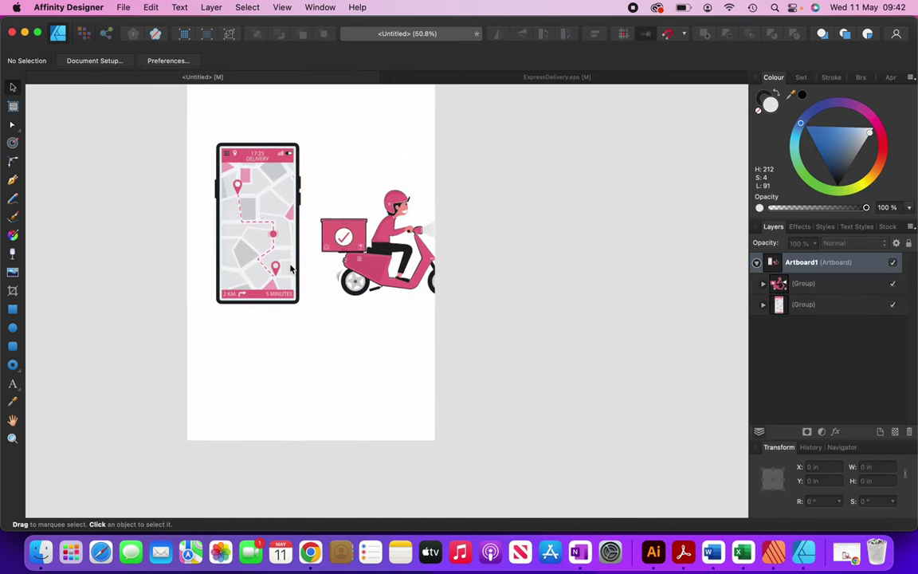
pyautogui.click(291, 269)
pyautogui.moveTo(306, 335); pyautogui.dragTo(374, 431)
pyautogui.moveTo(460, 327); pyautogui.dragTo(400, 374)
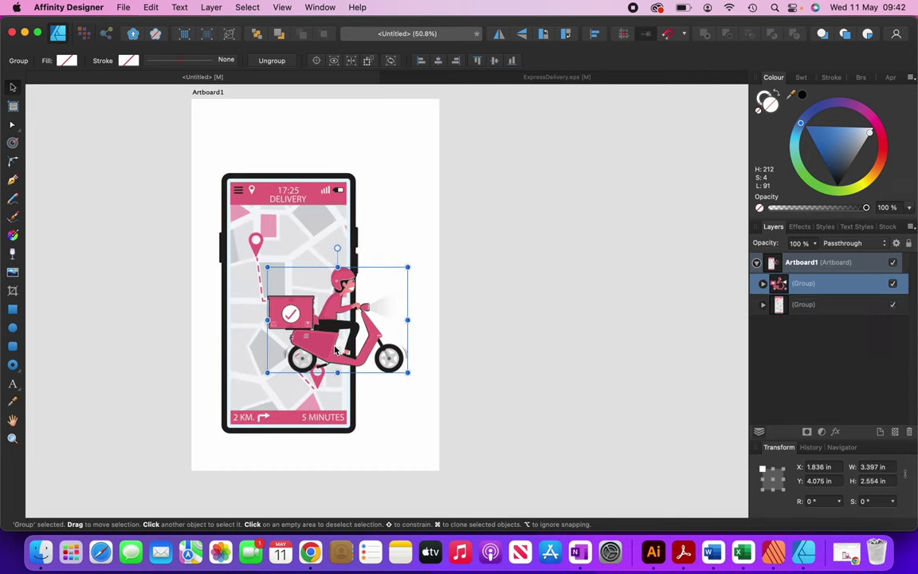
pyautogui.press('super+z')
pyautogui.press('super+z')
pyautogui.press('super+z')
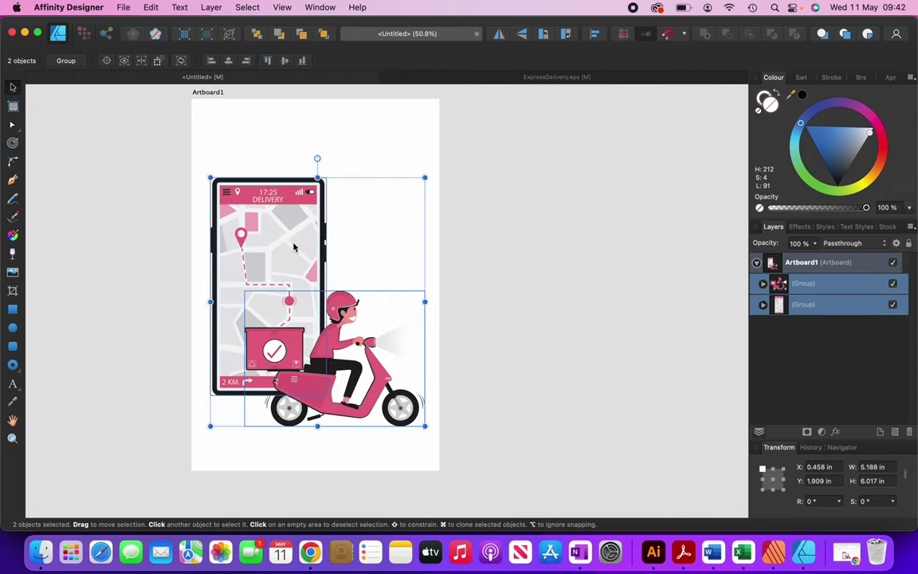
pyautogui.press('super+z')
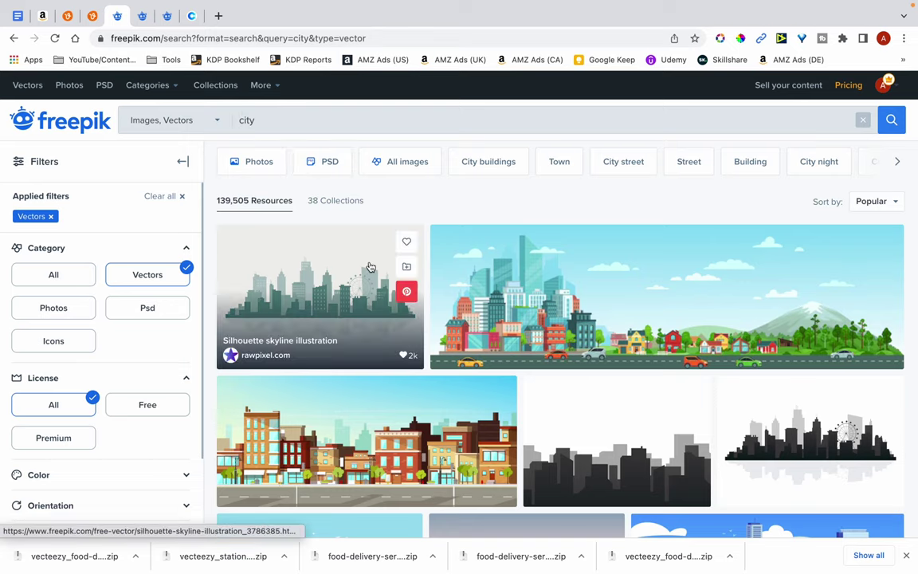
# In the browser, look through Freepik's "city" and "food delivery" vector results and download the bicycle courier vector with the city backdrop.
pyautogui.scroll(-4, 371, 267)
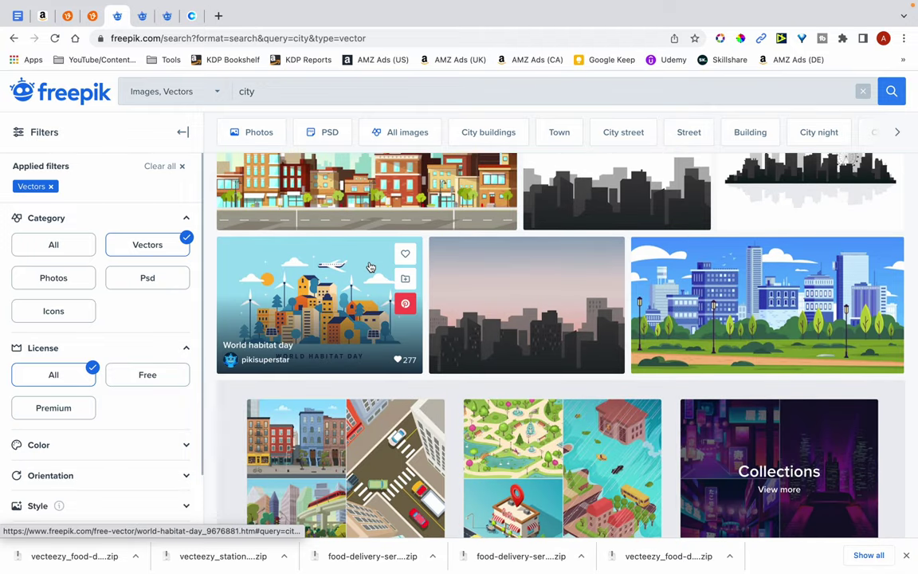
pyautogui.click(141, 16)
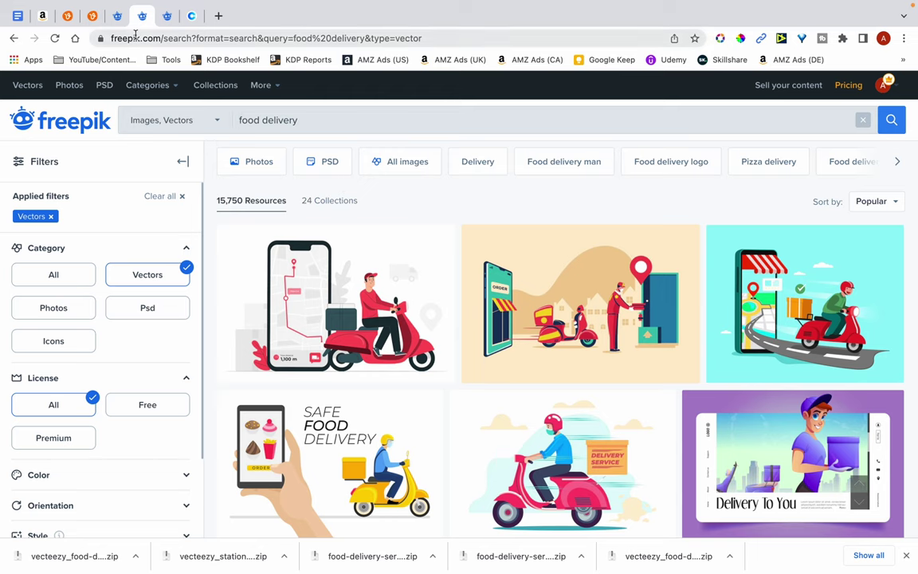
pyautogui.hotkey('ctrl', 'Tab')
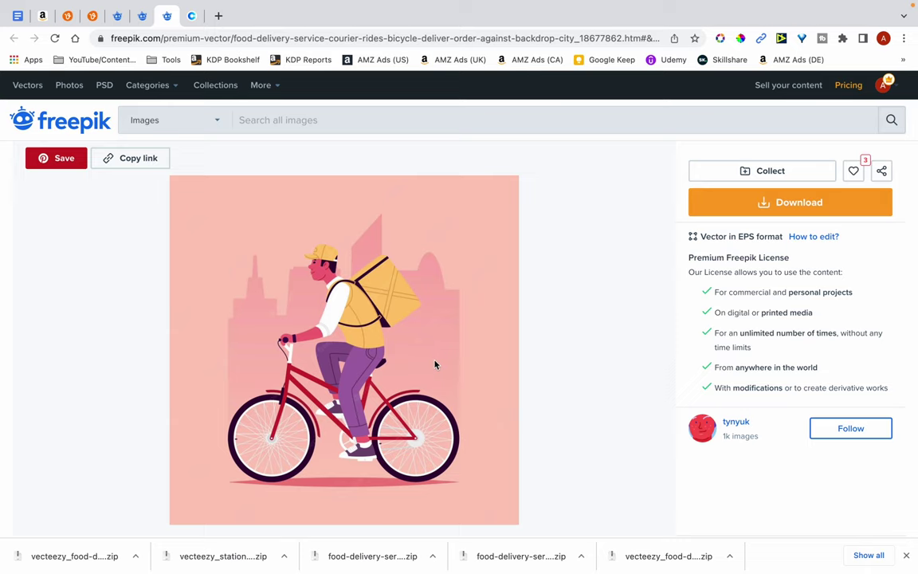
pyautogui.click(779, 206)
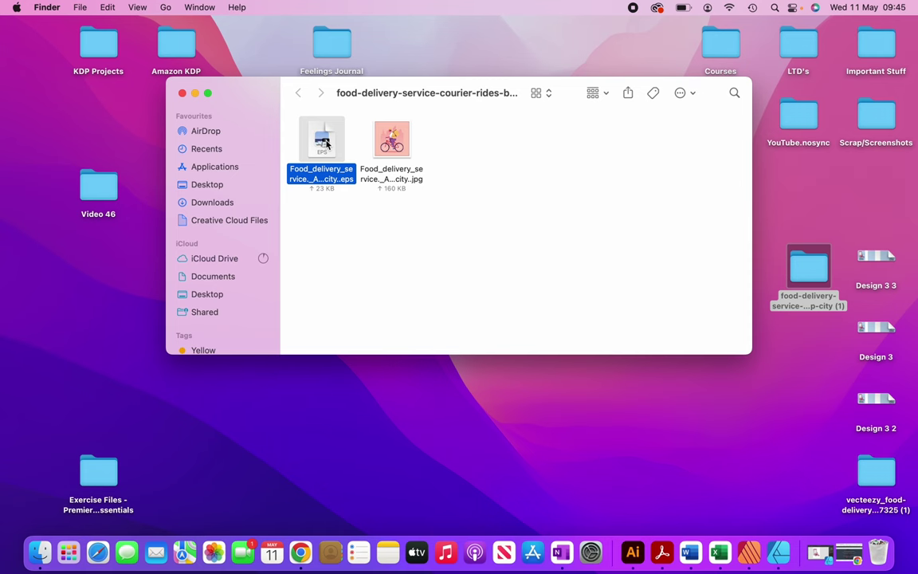
# Open the downloaded bicycle courier EPS file from its Finder folder in Affinity Designer.
pyautogui.rightClick(326, 143)
pyautogui.moveTo(327, 161)
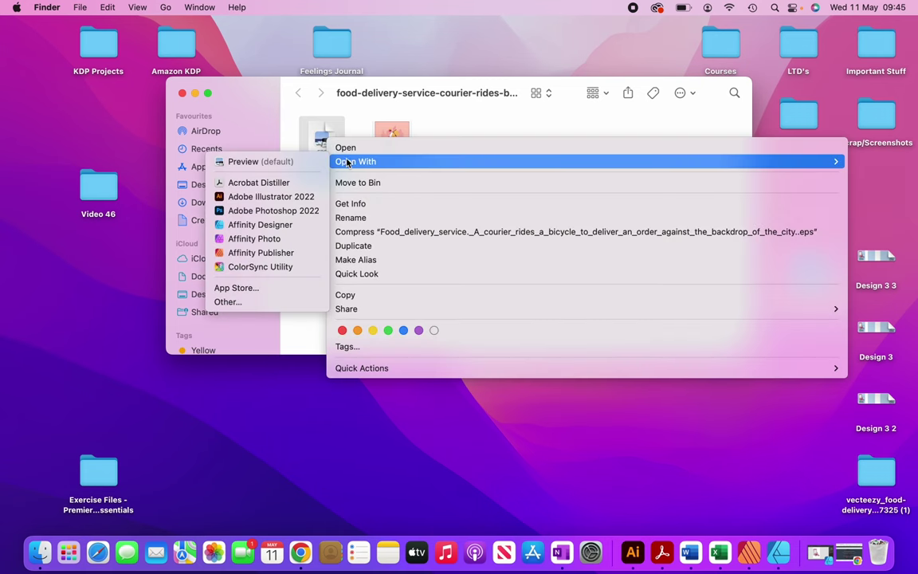
pyautogui.click(275, 225)
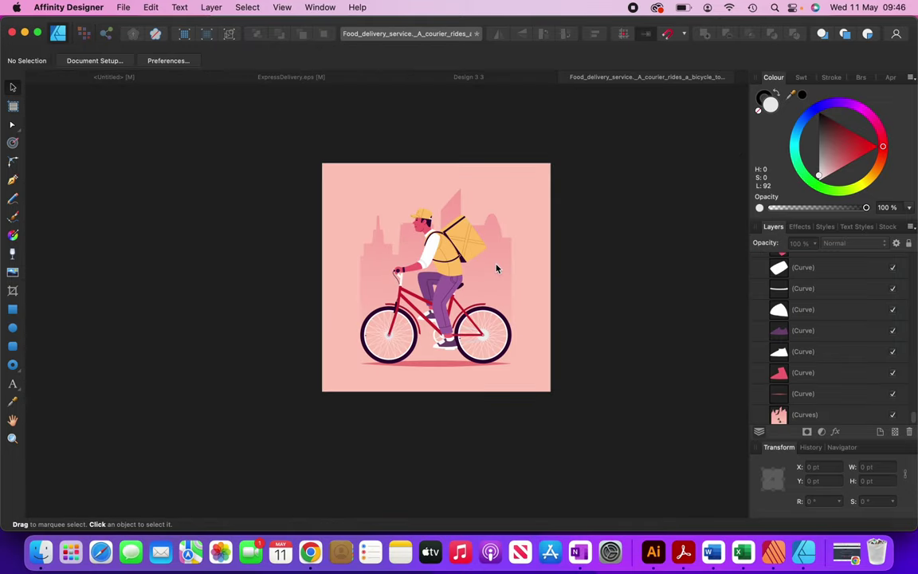
# Move the pink city skyline out from behind the cyclist to the empty area left of the artwork, and deselect it.
pyautogui.moveTo(496, 268); pyautogui.dragTo(283, 279)
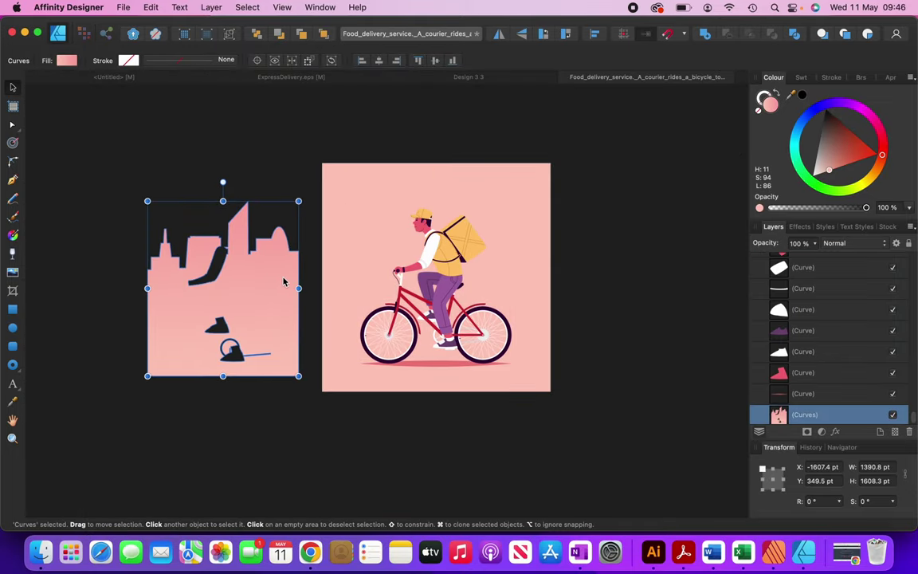
pyautogui.hscroll(-2, 283, 281)
pyautogui.click(201, 273)
pyautogui.scroll(3, 200, 273)
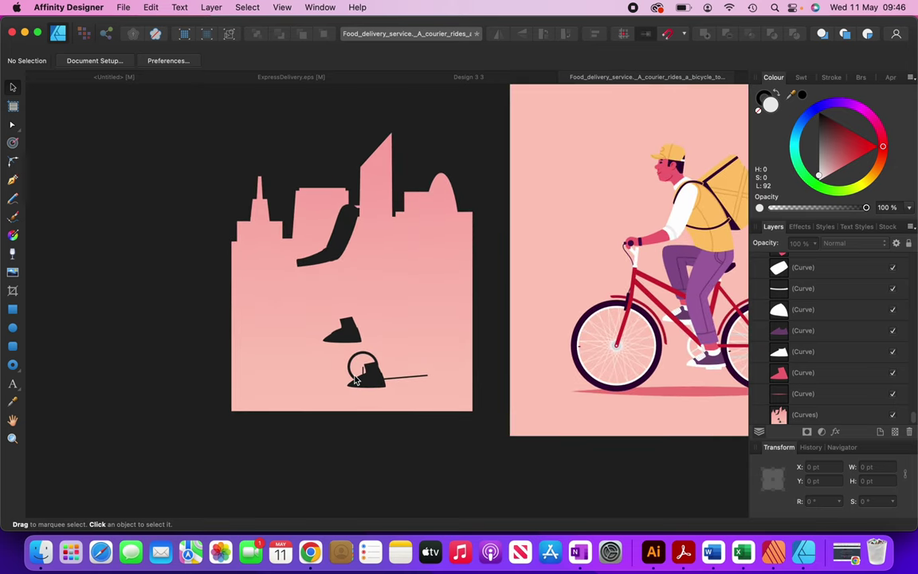
# Cover the skyline's cut-out holes with two rectangles, about 527 × 504 pt over the upper hole and 791 × 511 pt over the lower ones.
pyautogui.click(12, 310)
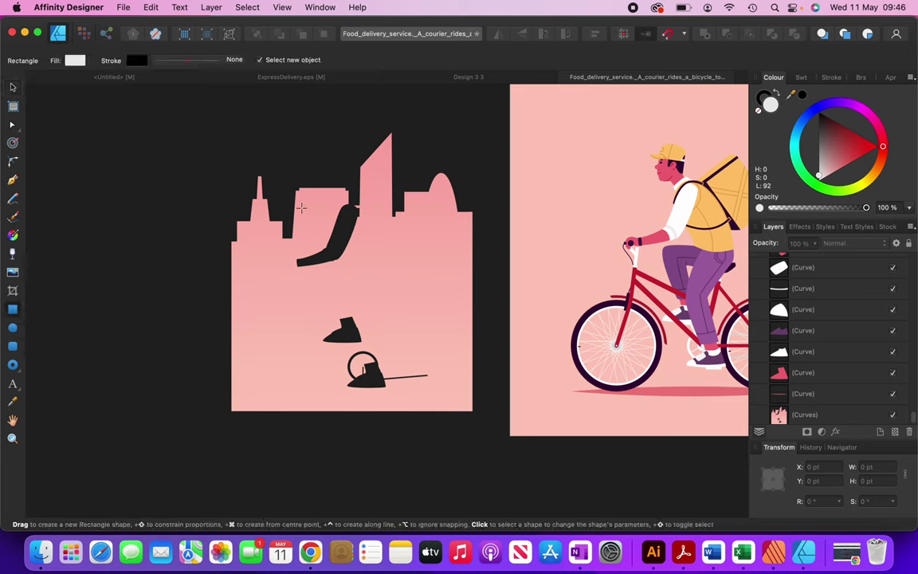
pyautogui.moveTo(300, 204); pyautogui.dragTo(397, 291)
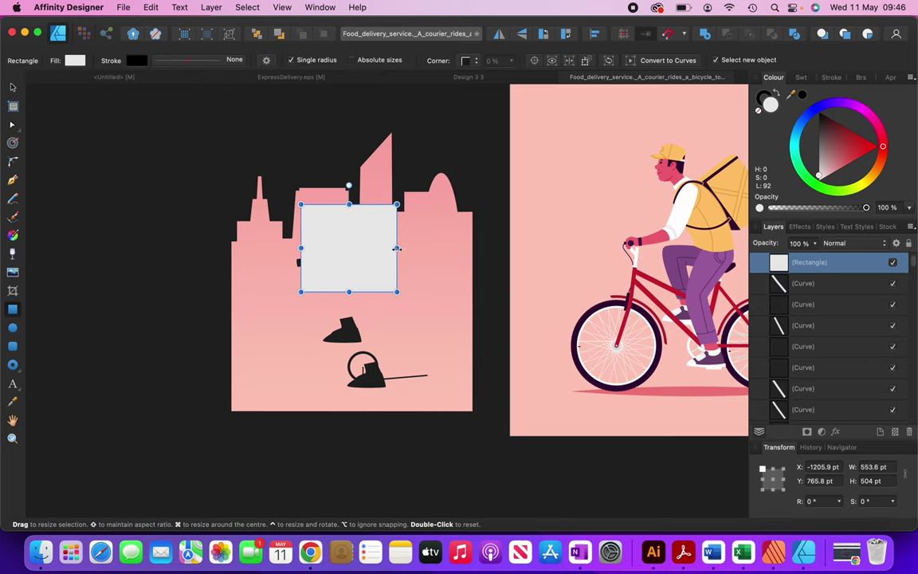
pyautogui.moveTo(397, 248); pyautogui.dragTo(387, 248)
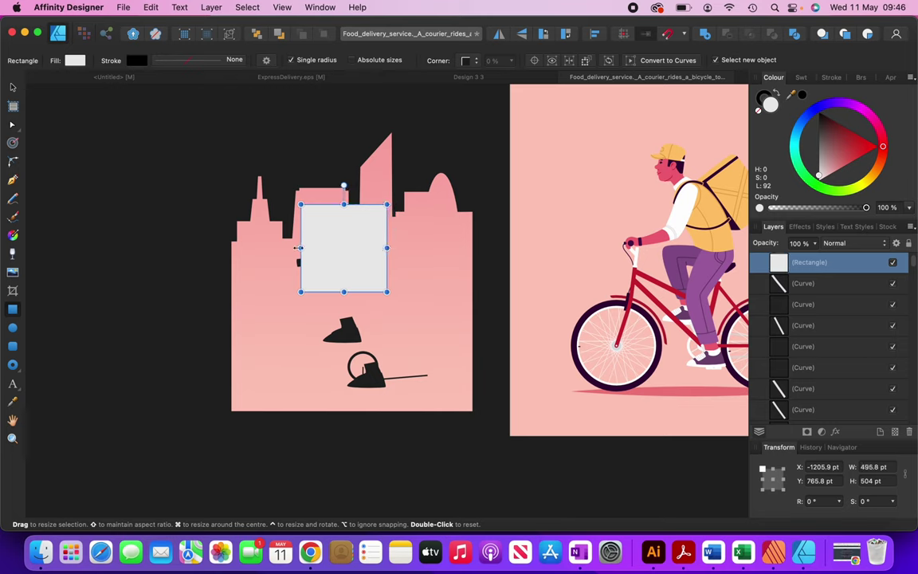
pyautogui.moveTo(297, 248); pyautogui.dragTo(295, 248)
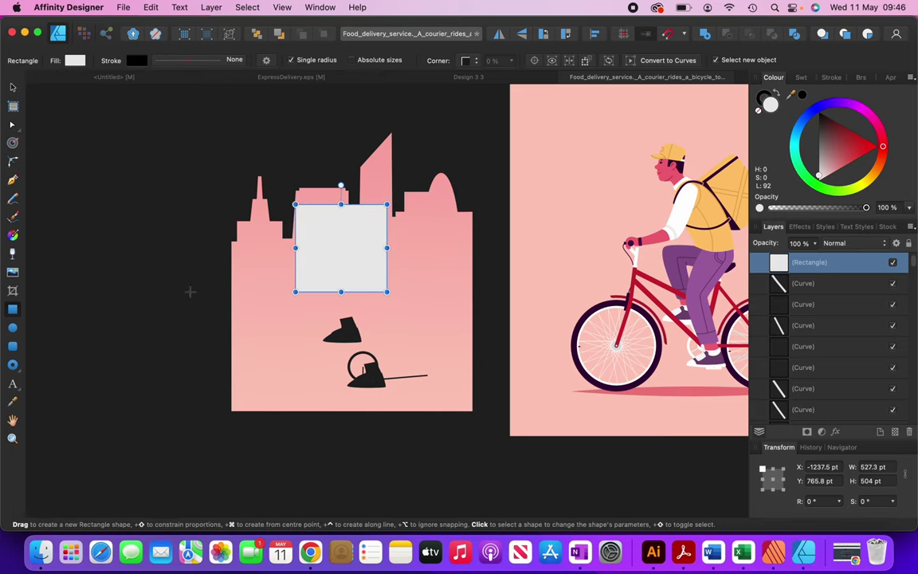
pyautogui.moveTo(301, 312); pyautogui.dragTo(439, 400)
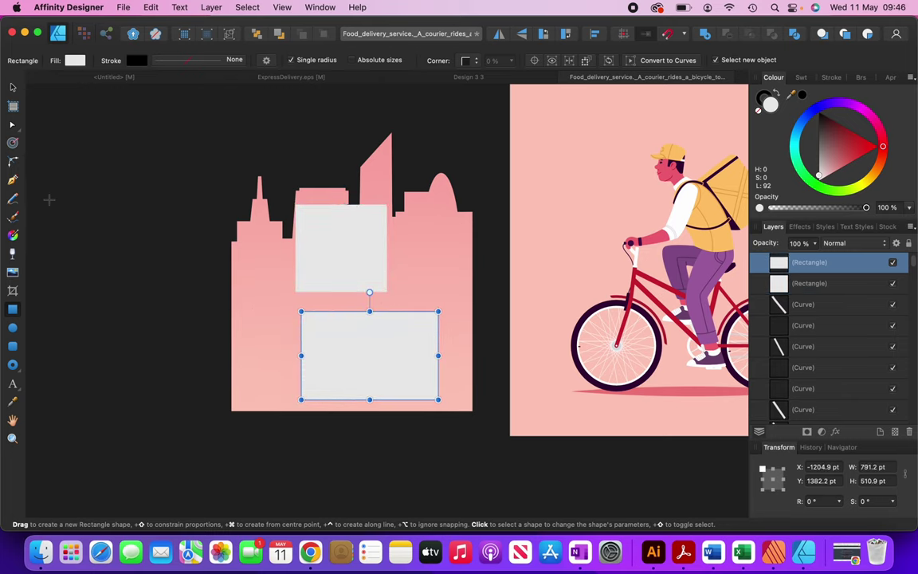
# Merge the skyline and both rectangles into one solid shape with the Add operation, and deselect it.
pyautogui.click(13, 86)
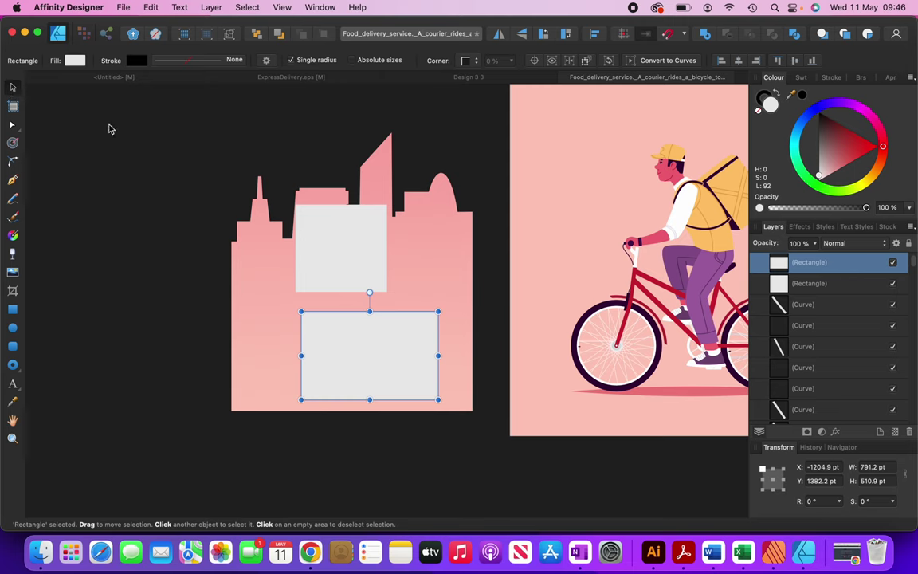
pyautogui.moveTo(192, 131); pyautogui.dragTo(494, 460)
pyautogui.scroll(1, 678, 88)
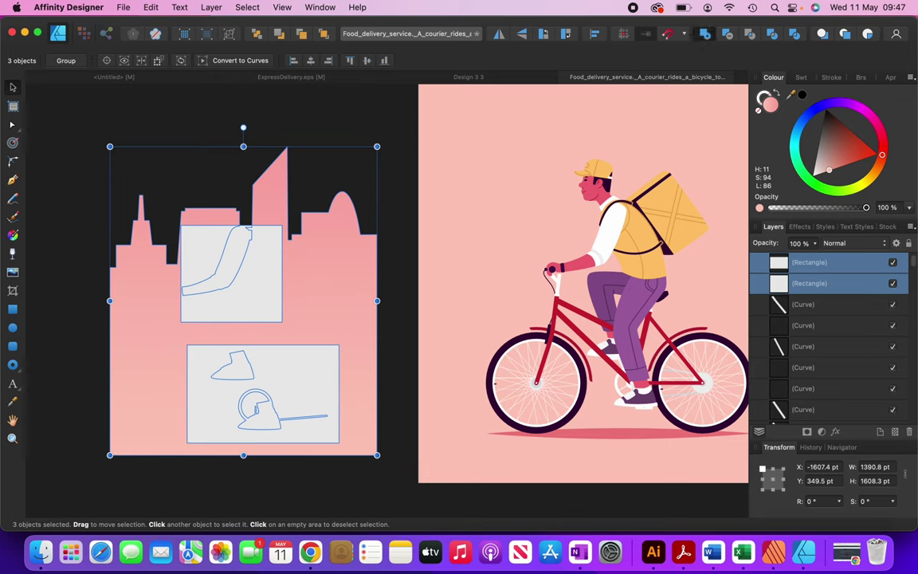
pyautogui.click(704, 37)
pyautogui.press('super+d')
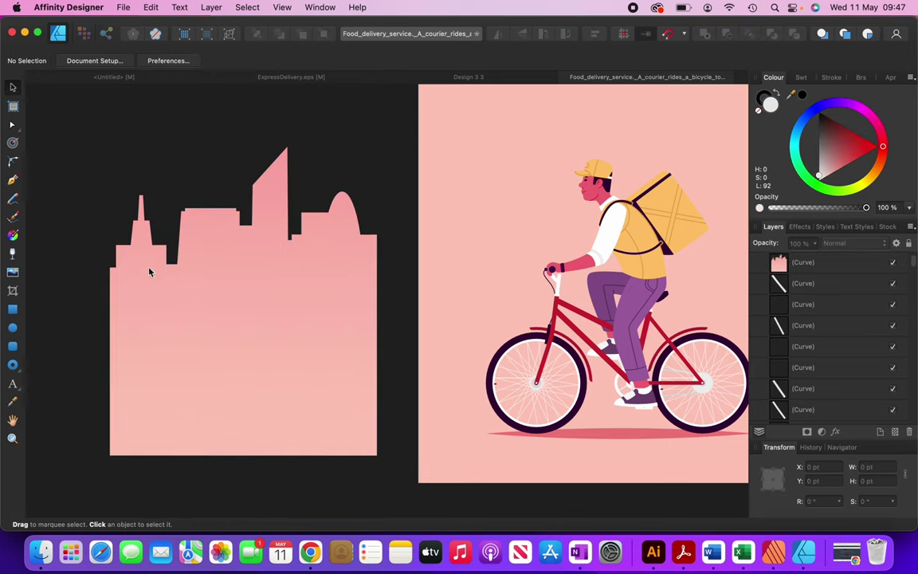
# Copy the merged skyline shape into the untitled document containing the phone and scooter rider.
pyautogui.click(262, 346)
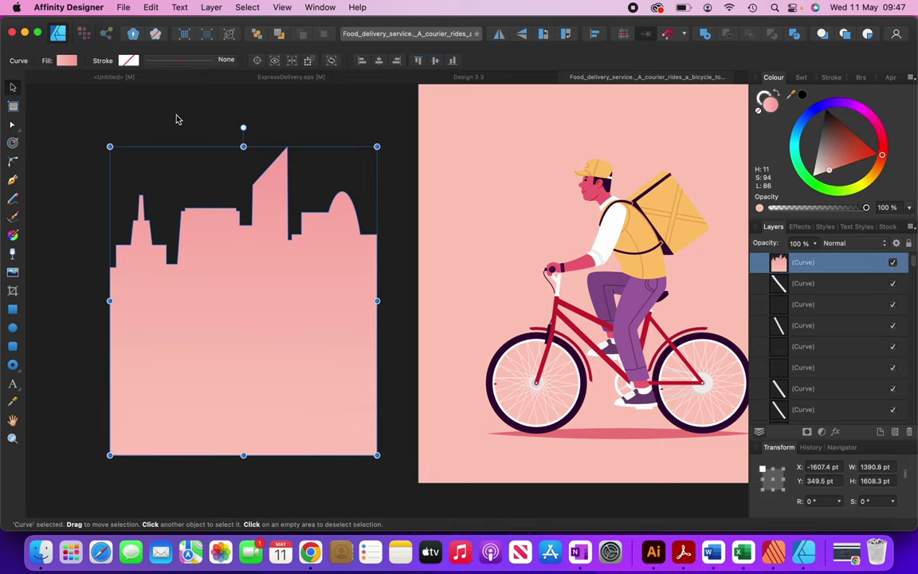
pyautogui.click(153, 76)
pyautogui.press('super+v')
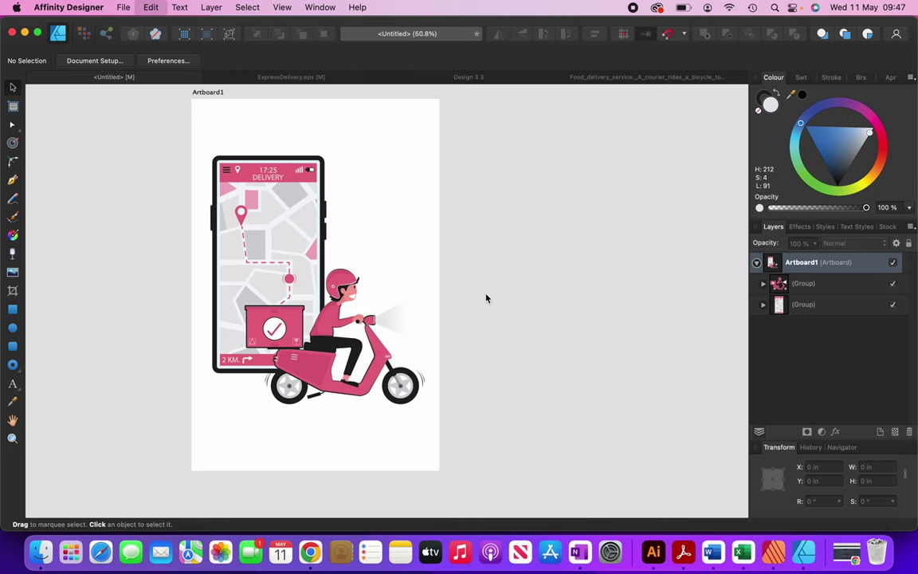
pyautogui.scroll(-3, 486, 298)
pyautogui.scroll(-1, 486, 298)
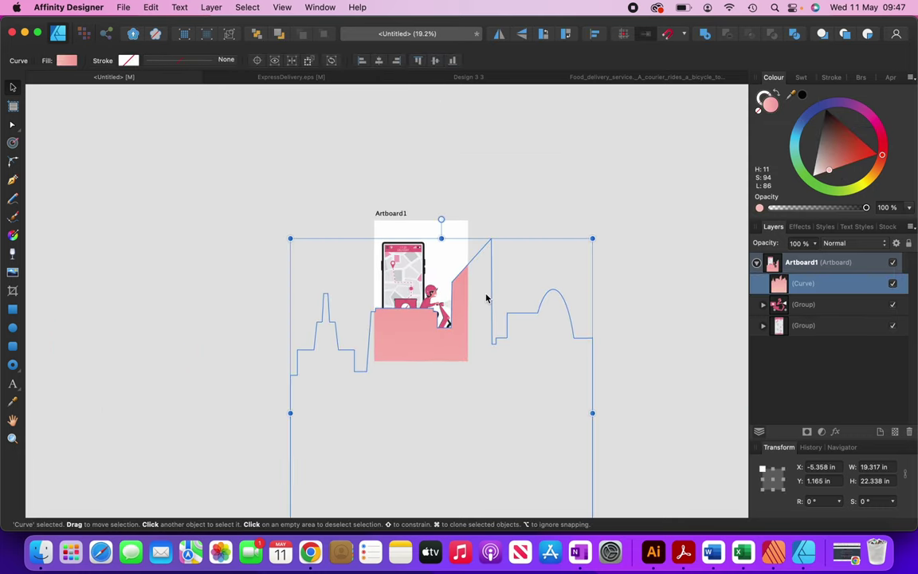
# Scale the pasted skyline down to about 5.1 × 5.9 in and move it onto the artboard, flush with its left edge.
pyautogui.scroll(-3, 487, 298)
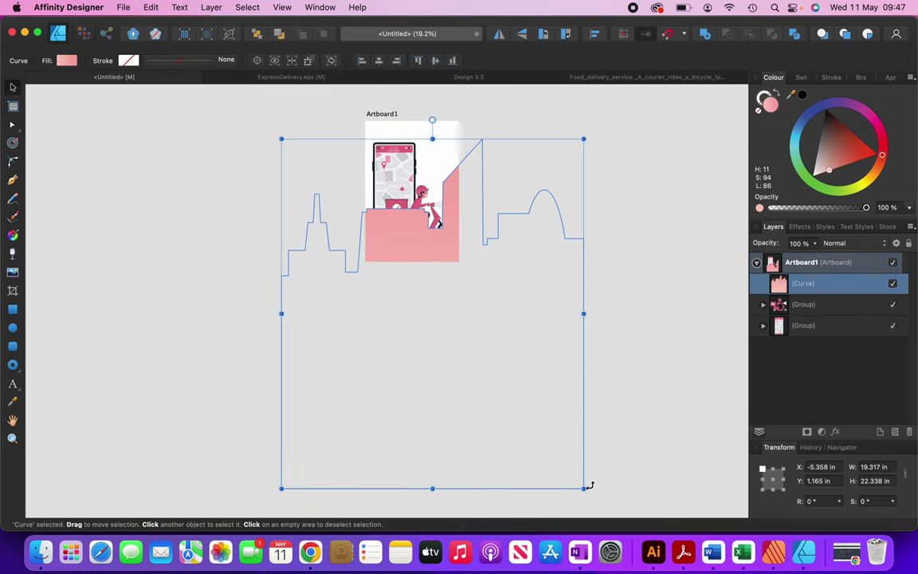
pyautogui.moveTo(586, 488); pyautogui.dragTo(362, 231)
pyautogui.scroll(3, 330, 158)
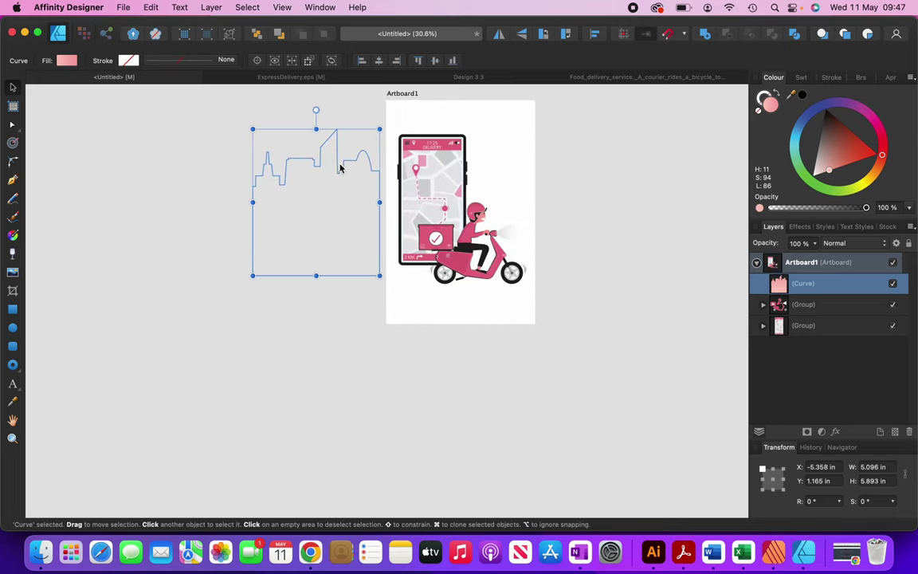
pyautogui.moveTo(350, 180); pyautogui.dragTo(486, 170)
pyautogui.scroll(1, 485, 169)
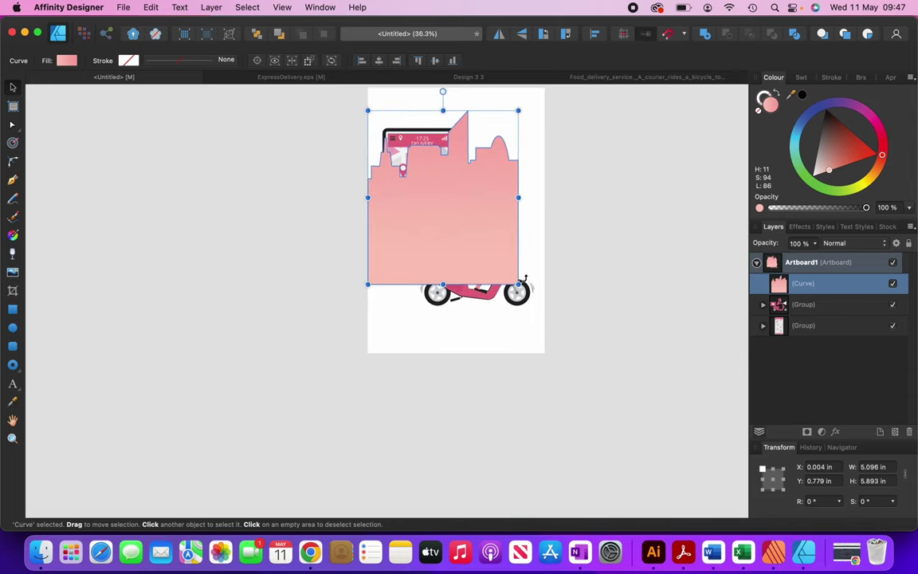
# Enlarge the skyline so it spans the full width of the artboard, and deselect it.
pyautogui.moveTo(518, 284); pyautogui.dragTo(546, 289)
pyautogui.scroll(1, 485, 300)
pyautogui.press('super+d')
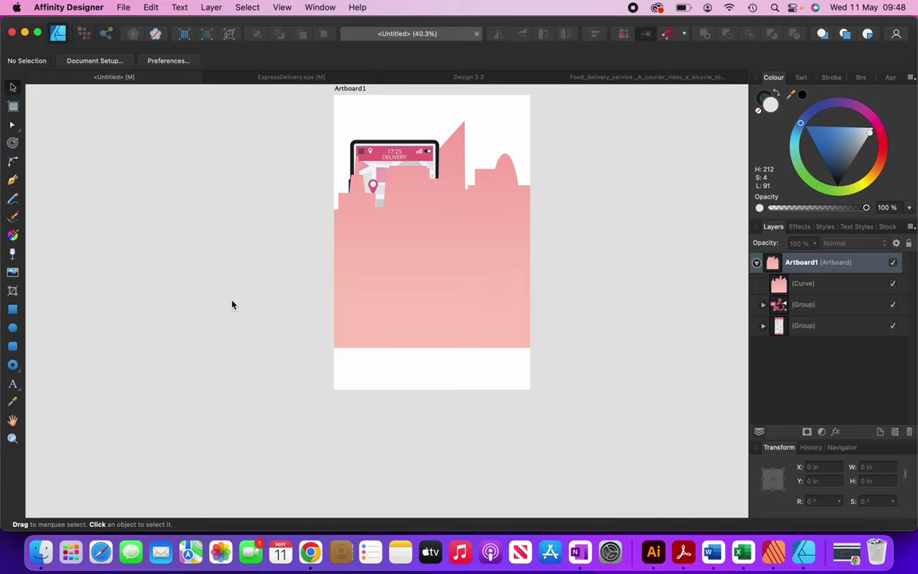
# Draw a rectangle about 7.4 × 2.2 in across the white strip below the skyline, overlapping the skyline's lower edge.
pyautogui.click(14, 312)
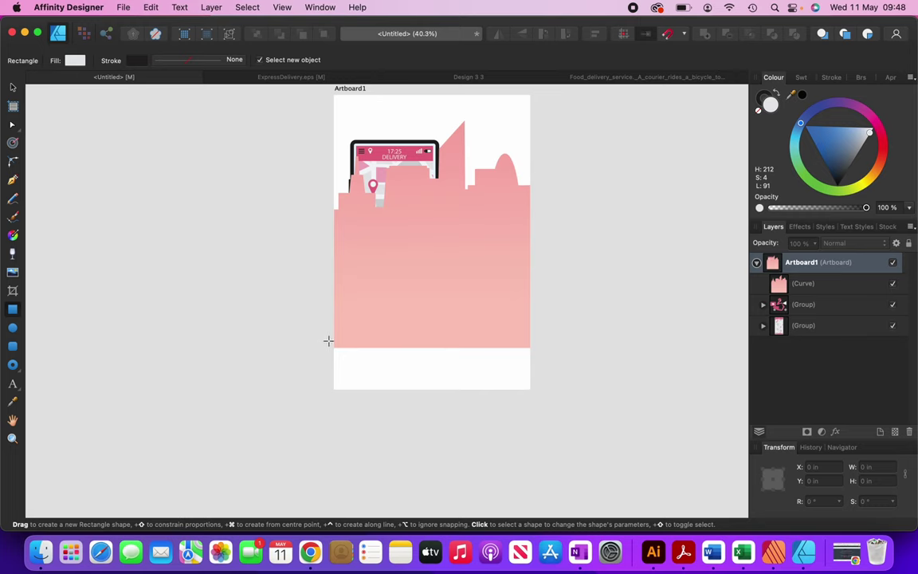
pyautogui.moveTo(328, 341); pyautogui.dragTo(569, 411)
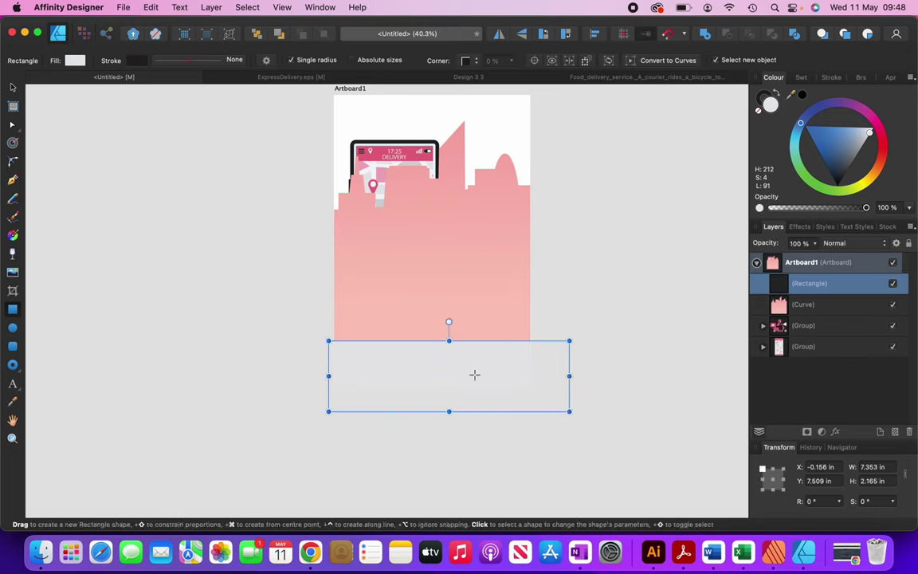
# Merge the rectangle with the skyline into a single pink shape using the Add operation, and deselect it.
pyautogui.click(12, 87)
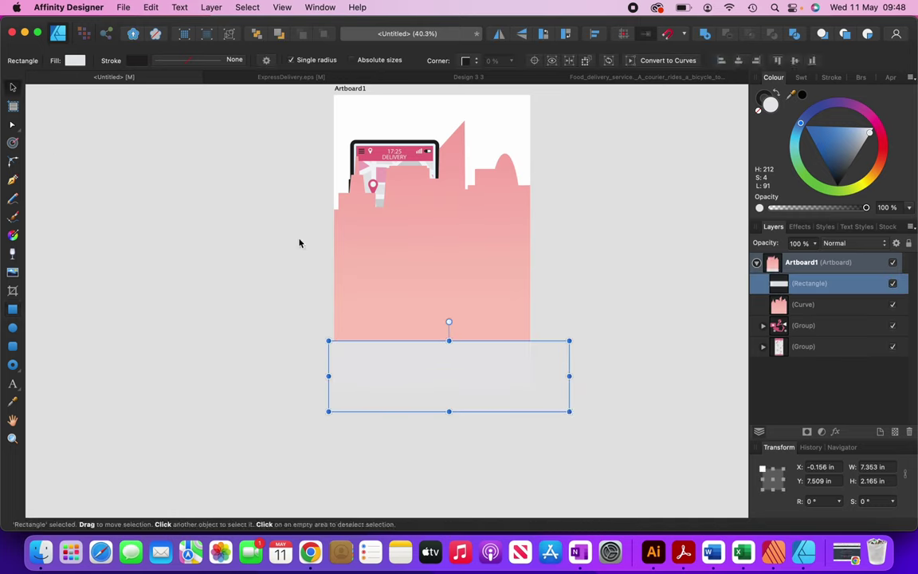
pyautogui.keyDown('shift'); pyautogui.click(415, 278); pyautogui.keyUp('shift')
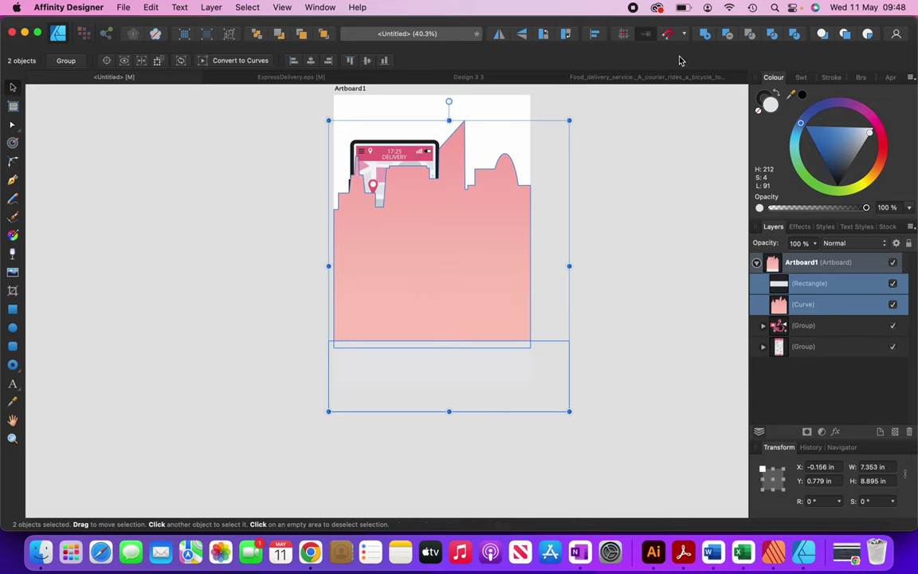
pyautogui.click(706, 37)
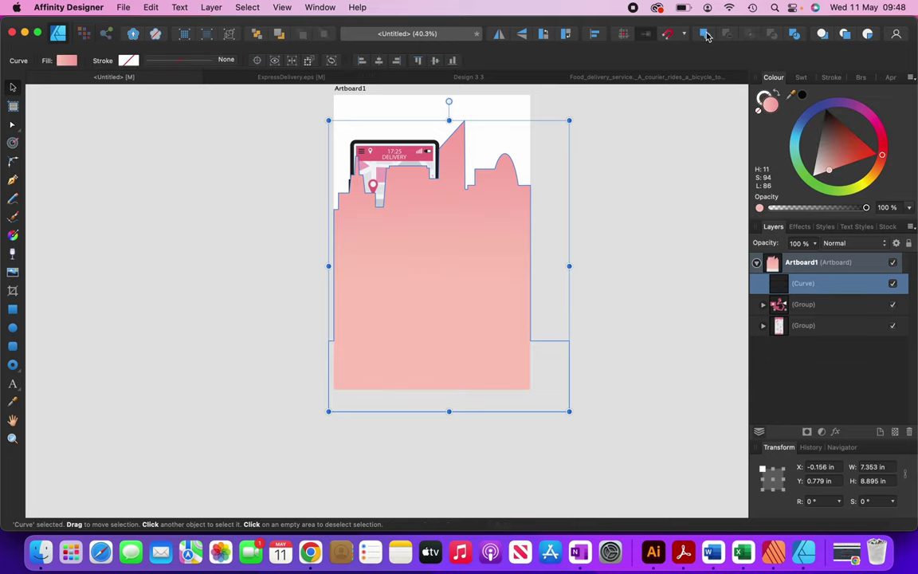
pyautogui.click(628, 248)
pyautogui.click(451, 370)
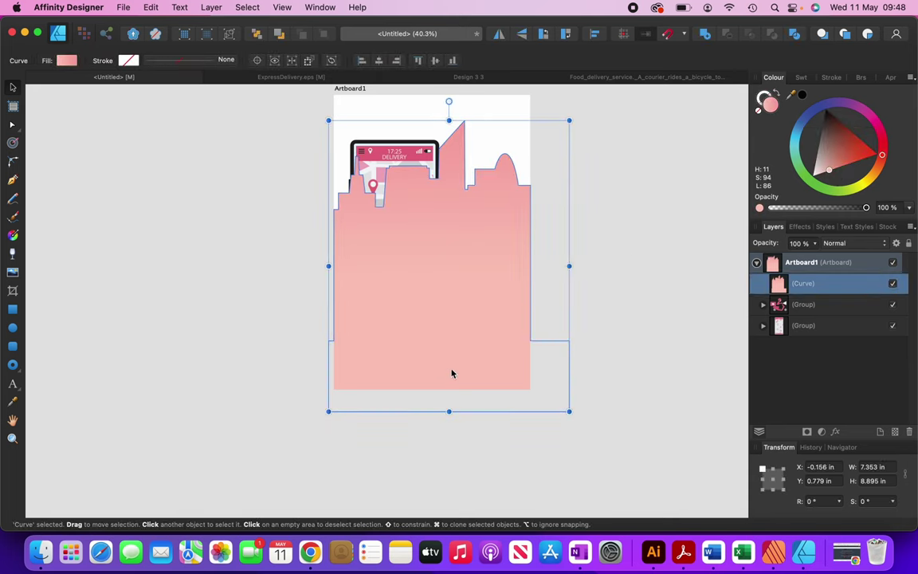
pyautogui.click(639, 275)
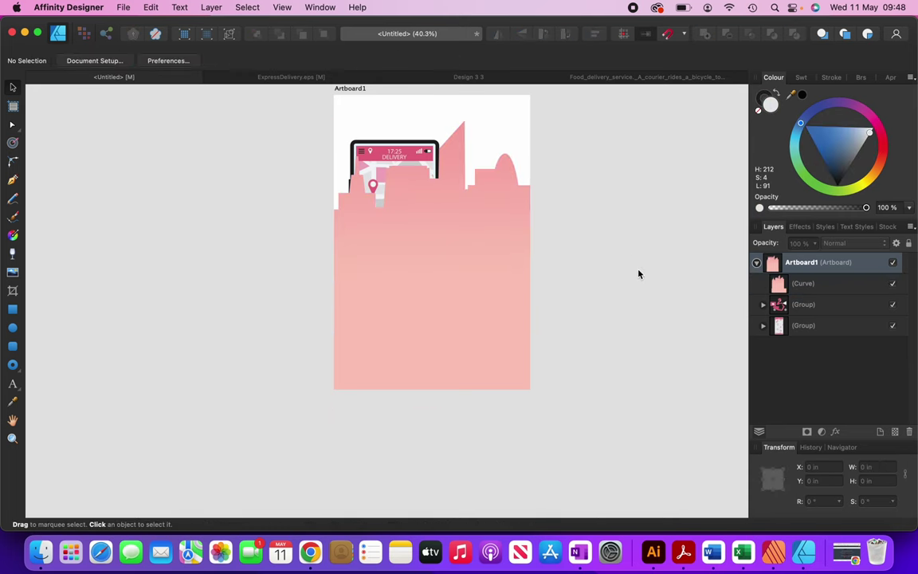
# Send the merged skyline shape to the back, behind the phone and the scooter rider.
pyautogui.click(463, 250)
pyautogui.rightClick(465, 252)
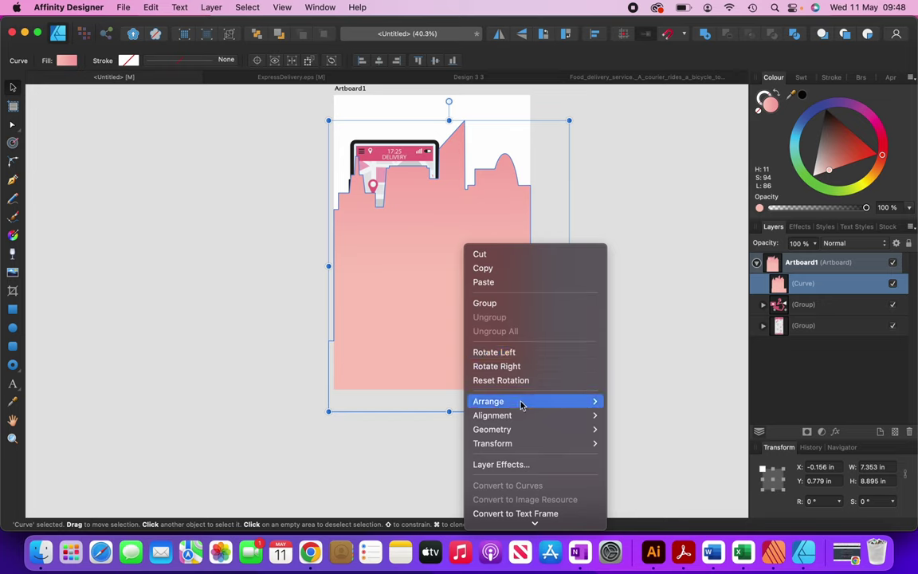
pyautogui.moveTo(521, 403)
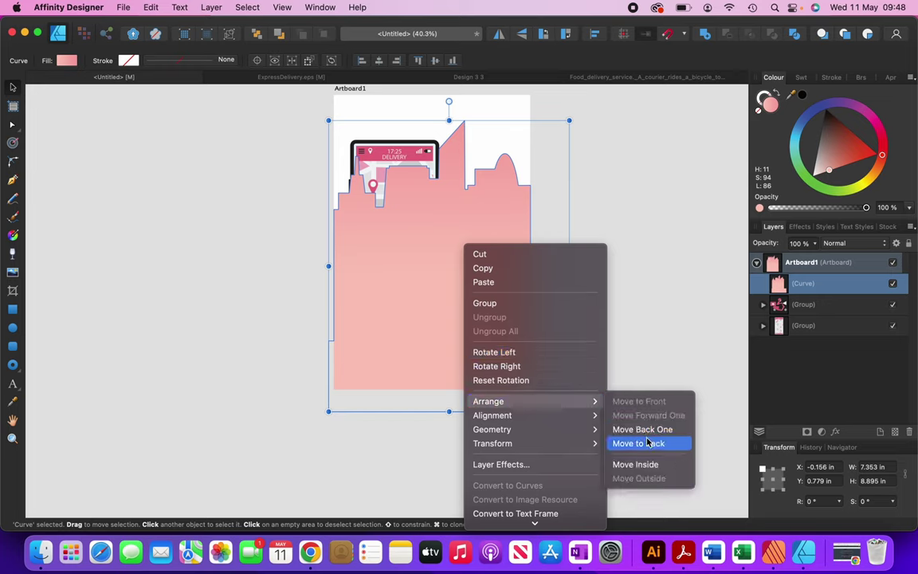
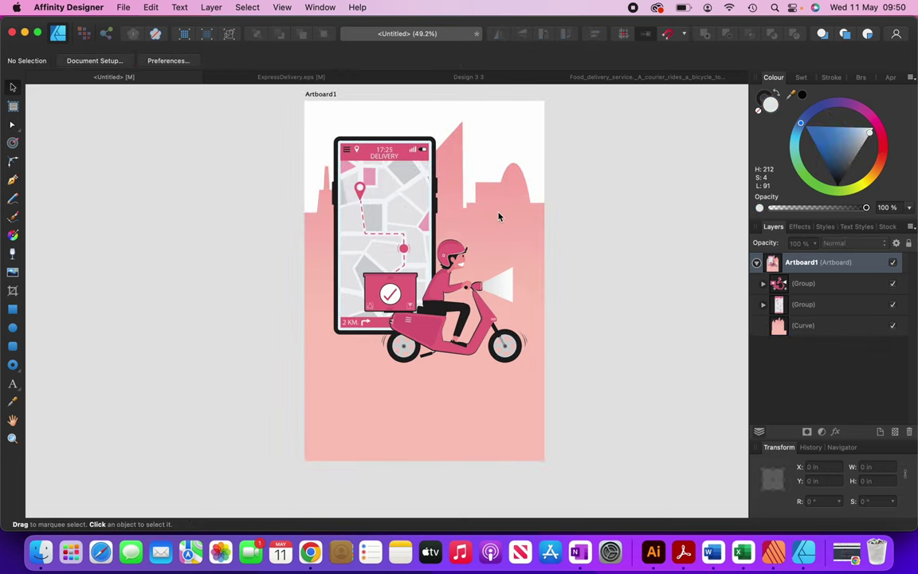
# Draw a rectangle about 6.1 × 9.1 in covering the whole artboard and send it to the back.
pyautogui.click(13, 311)
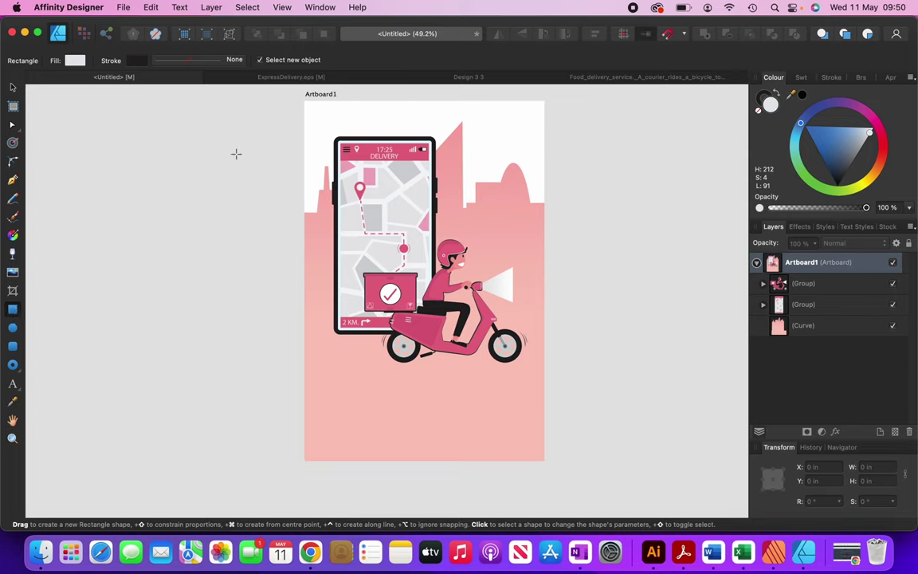
pyautogui.moveTo(303, 98); pyautogui.dragTo(547, 463)
pyautogui.rightClick(430, 252)
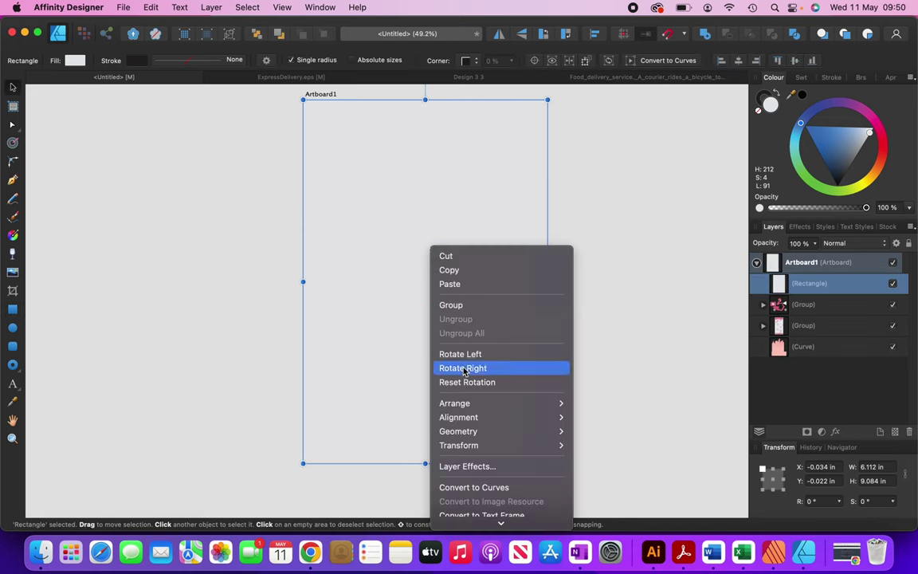
pyautogui.moveTo(476, 402)
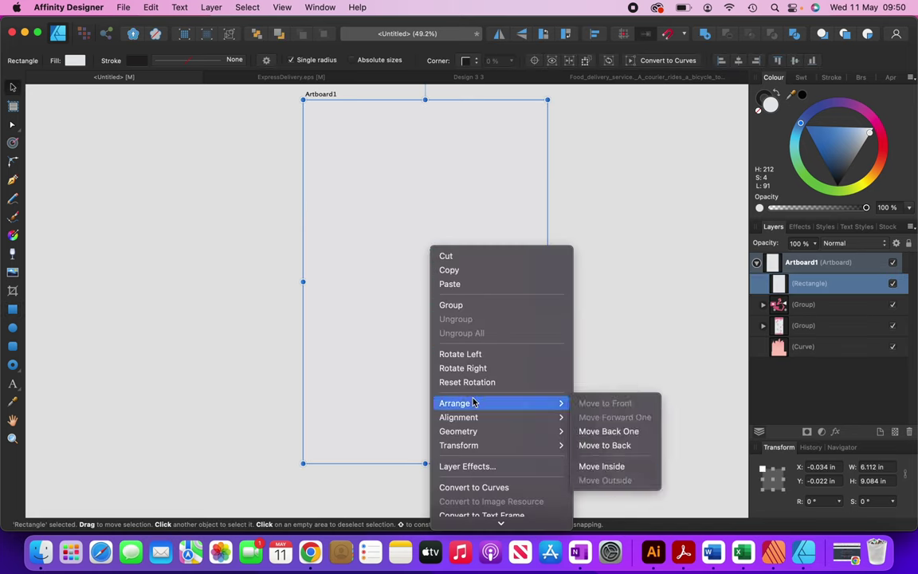
pyautogui.click(624, 448)
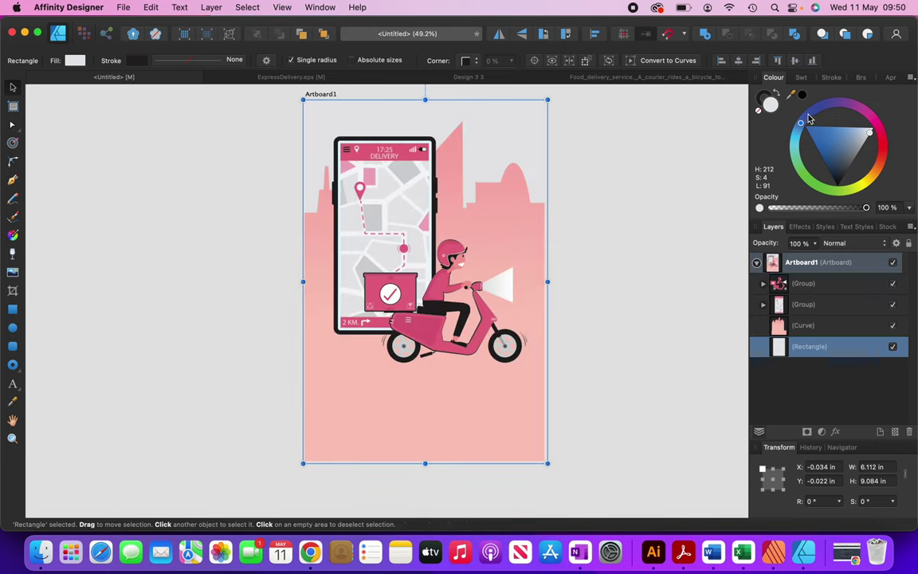
# Swap the background rectangle's fill and stroke, and fill it with purple at hue 278, saturation 40, lightness 41.
pyautogui.click(780, 94)
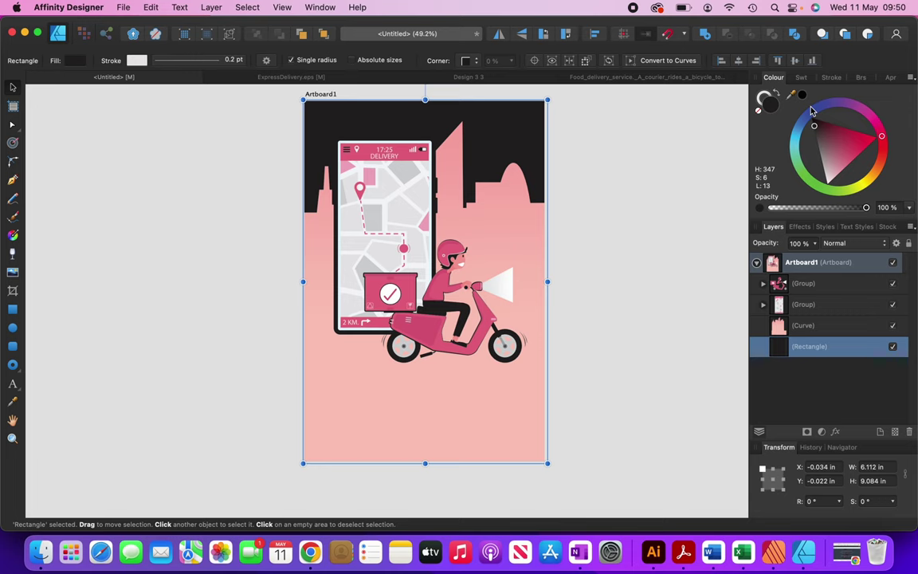
pyautogui.click(845, 103)
pyautogui.click(833, 146)
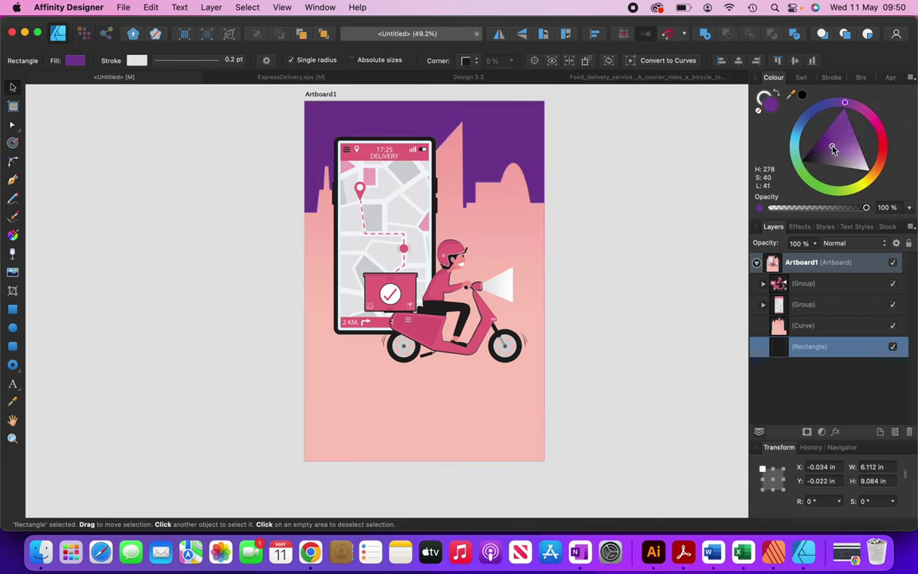
pyautogui.press('super+d')
pyautogui.click(516, 220)
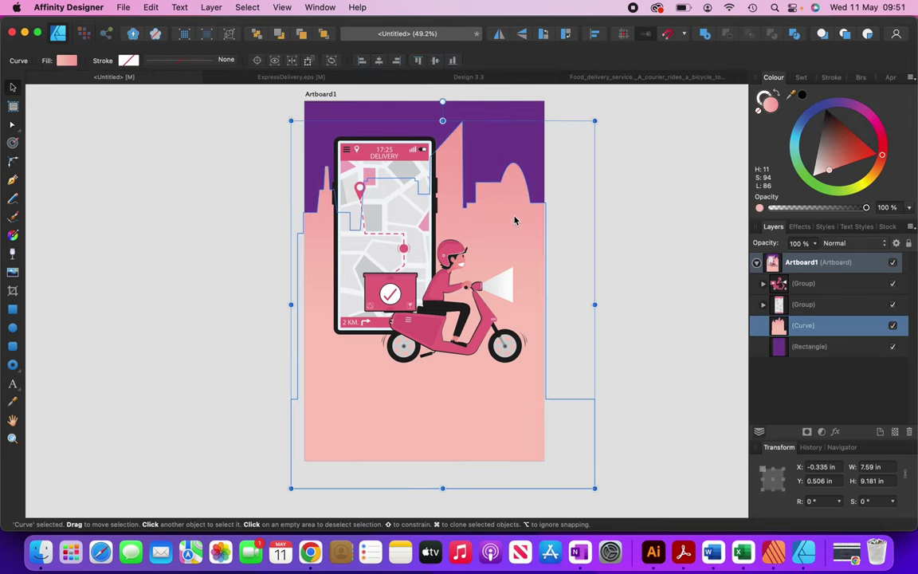
pyautogui.click(510, 115)
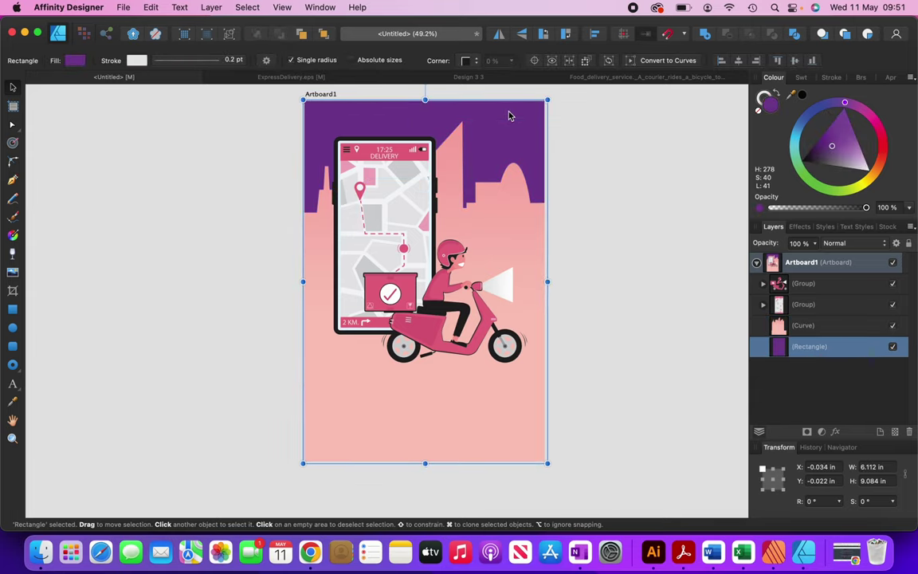
# Switch to Coolors in Chrome, generate a new palette around the locked Beau Blue, and copy its hex code BDD5EA.
pyautogui.press('super+Tab')
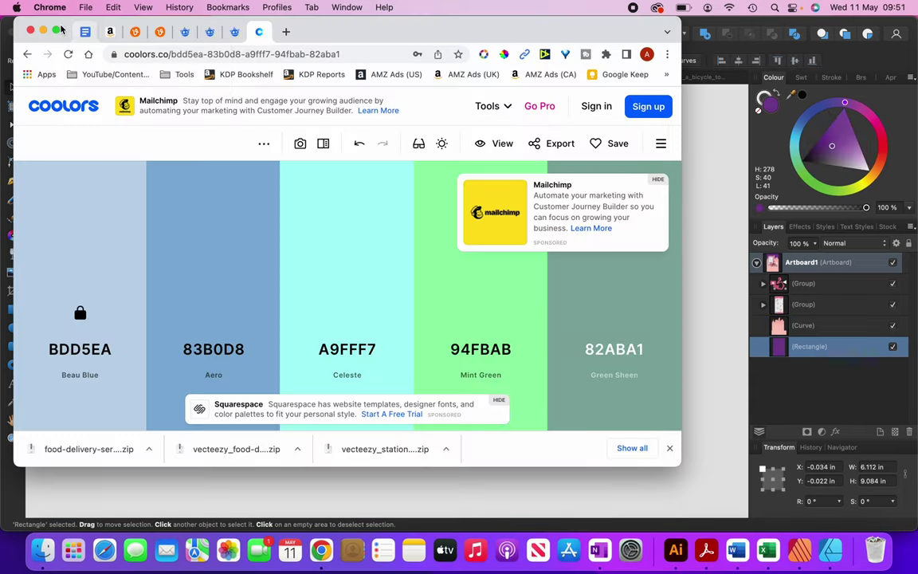
pyautogui.click(57, 31)
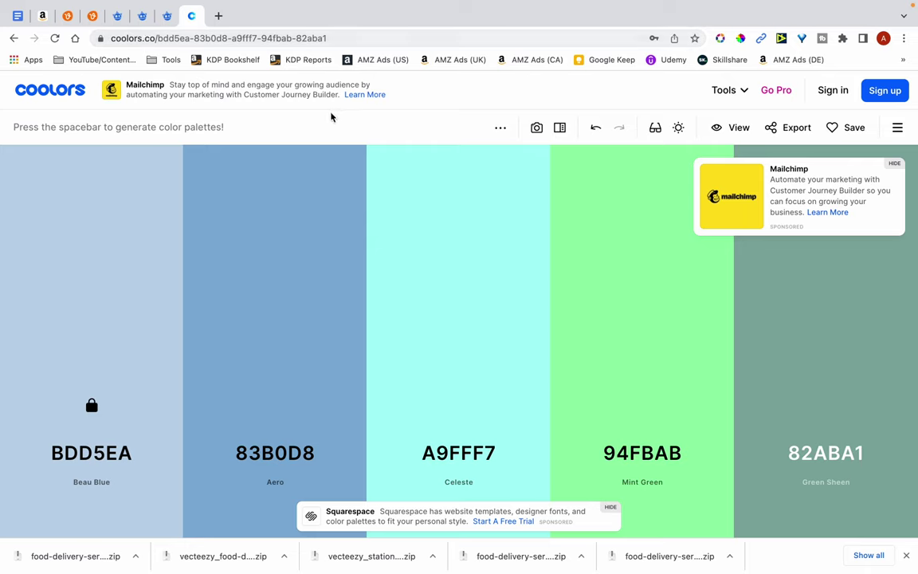
pyautogui.moveTo(279, 280)
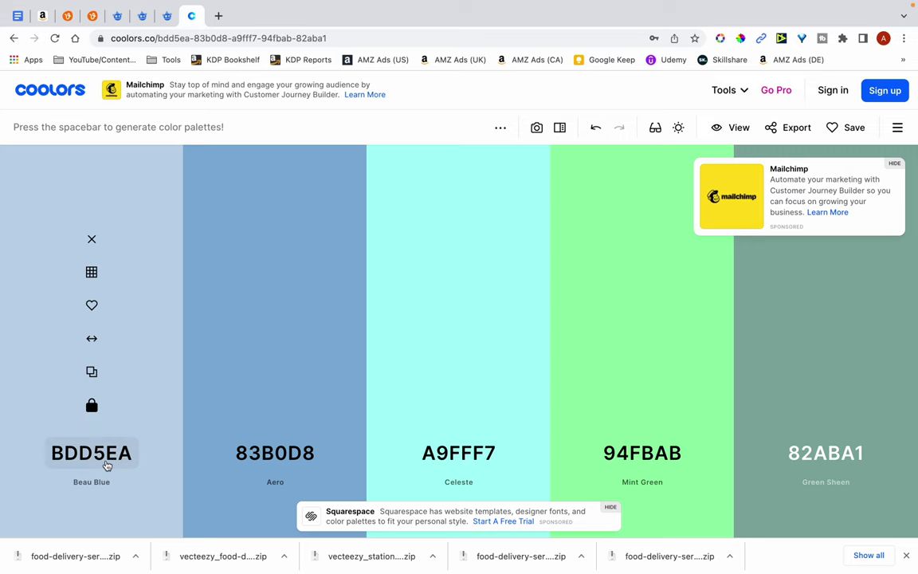
pyautogui.press('space')
pyautogui.press('space')
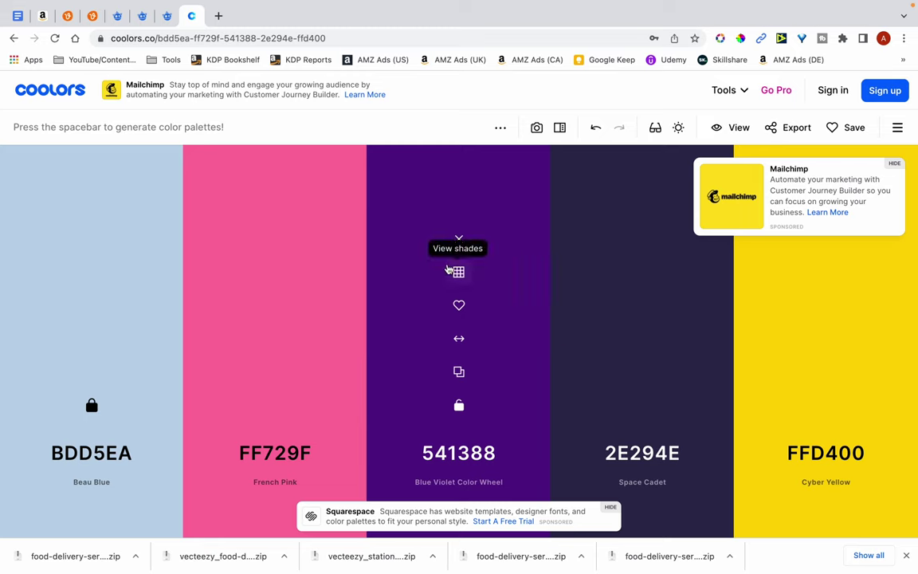
pyautogui.click(91, 455)
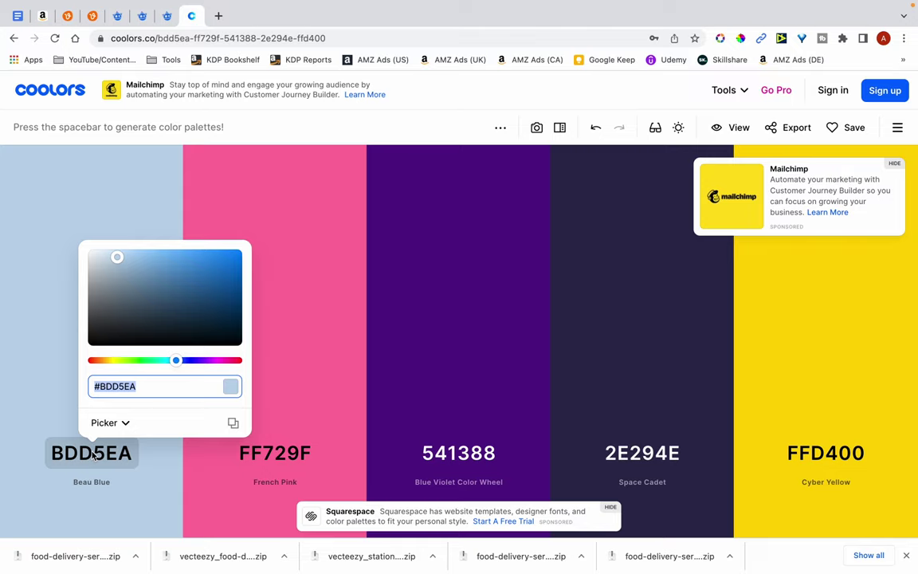
# Switch back to Affinity Designer, set the background rectangle's fill to hex BDD5EA, and deselect it.
pyautogui.hotkey('ctrl', 'Up')
pyautogui.click(416, 318)
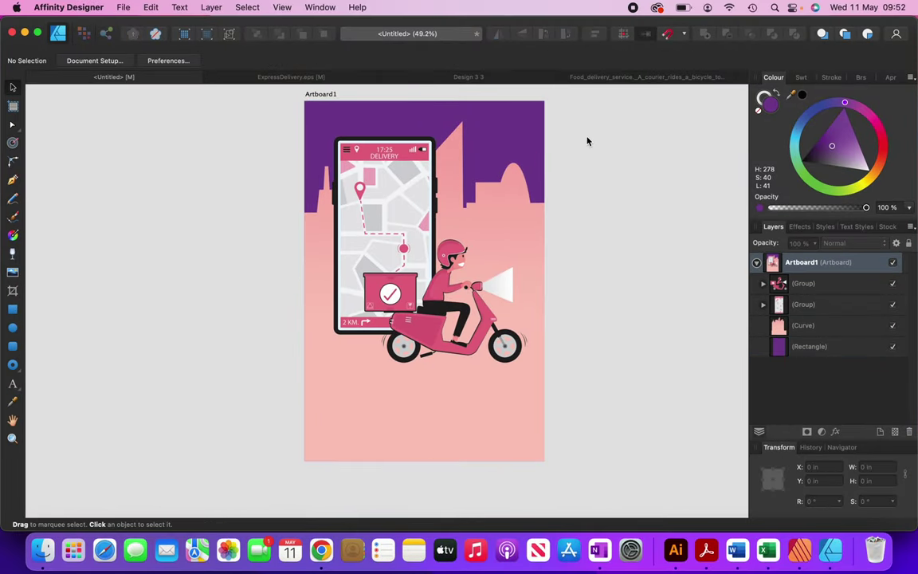
pyautogui.click(528, 129)
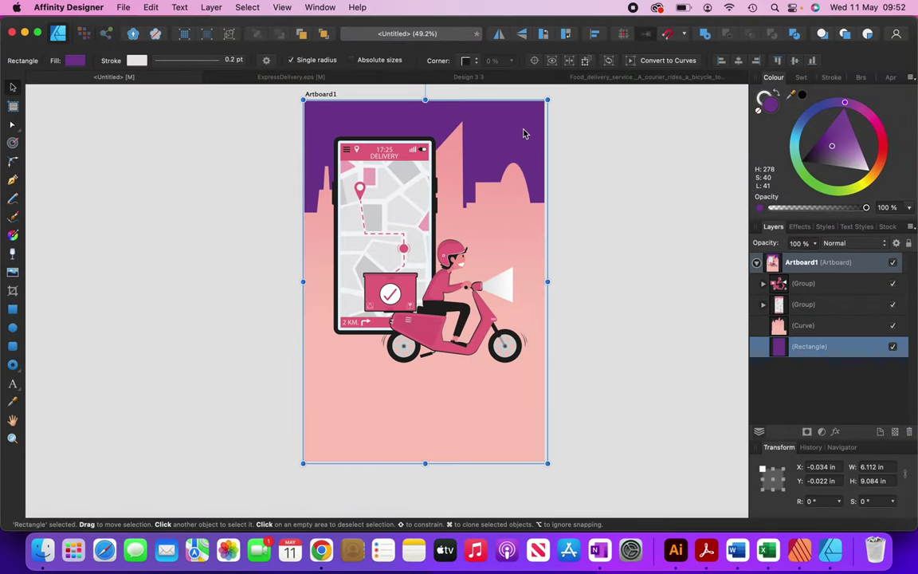
pyautogui.doubleClick(771, 107)
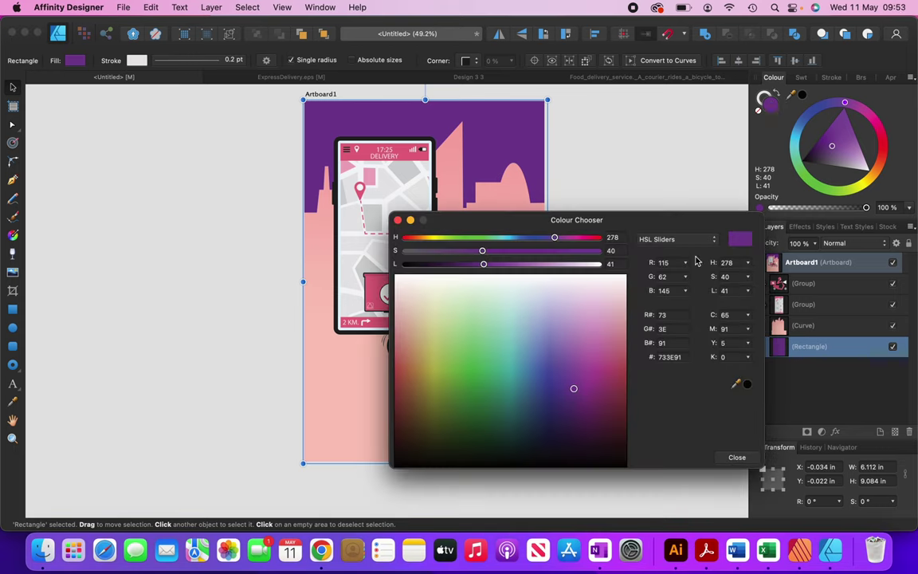
pyautogui.doubleClick(671, 358)
pyautogui.press('super+v')
pyautogui.press('Return')
pyautogui.click(737, 456)
pyautogui.press('super+d')
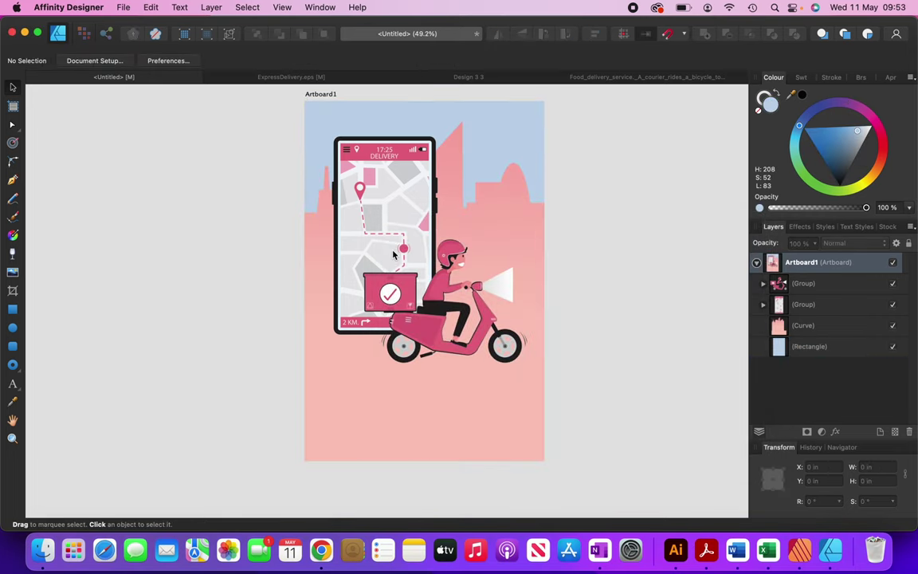
# Switch to Coolors in Chrome and set the palette's second colour to BDD5EA, copied from the first one.
pyautogui.click(321, 550)
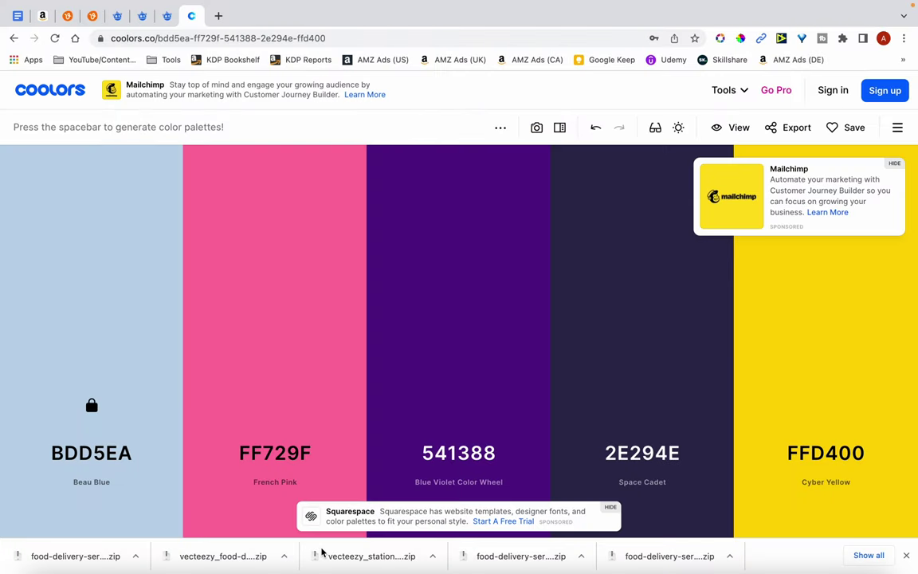
pyautogui.click(98, 458)
pyautogui.hotkey('ctrl', 'c')
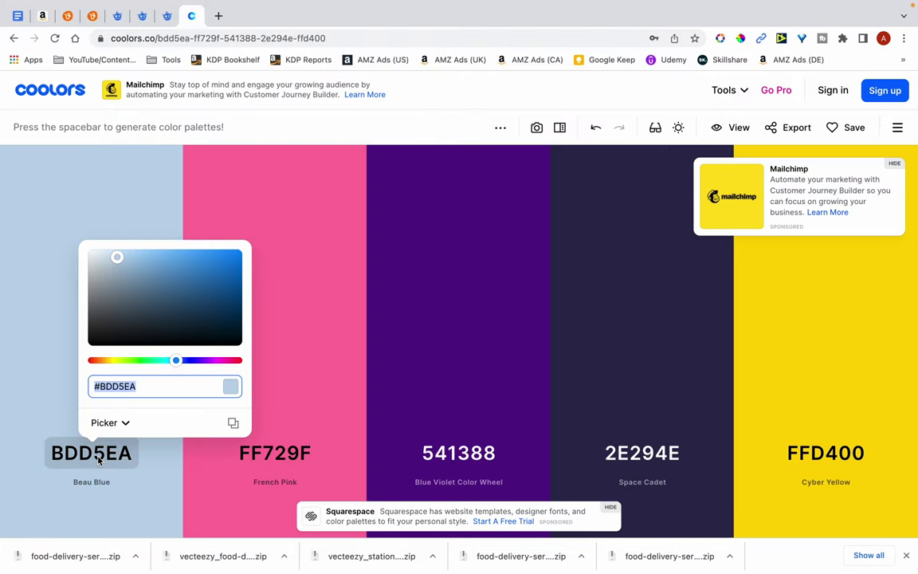
pyautogui.click(271, 458)
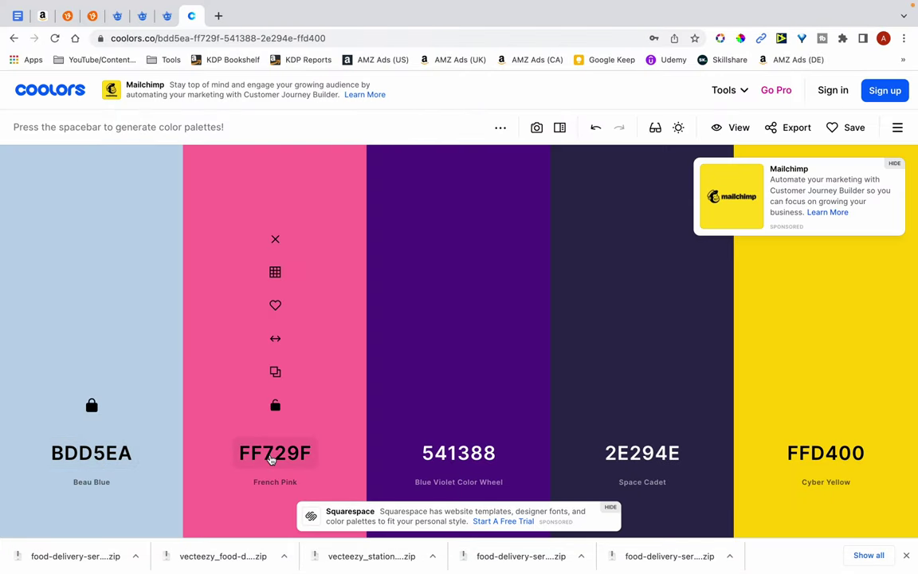
pyautogui.click(271, 457)
pyautogui.hotkey('ctrl', 'v')
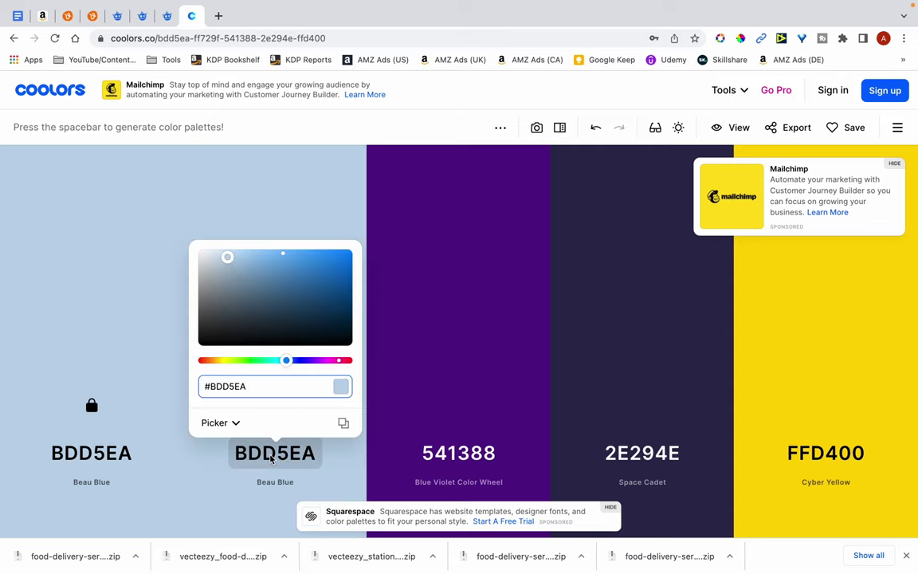
pyautogui.press('Return')
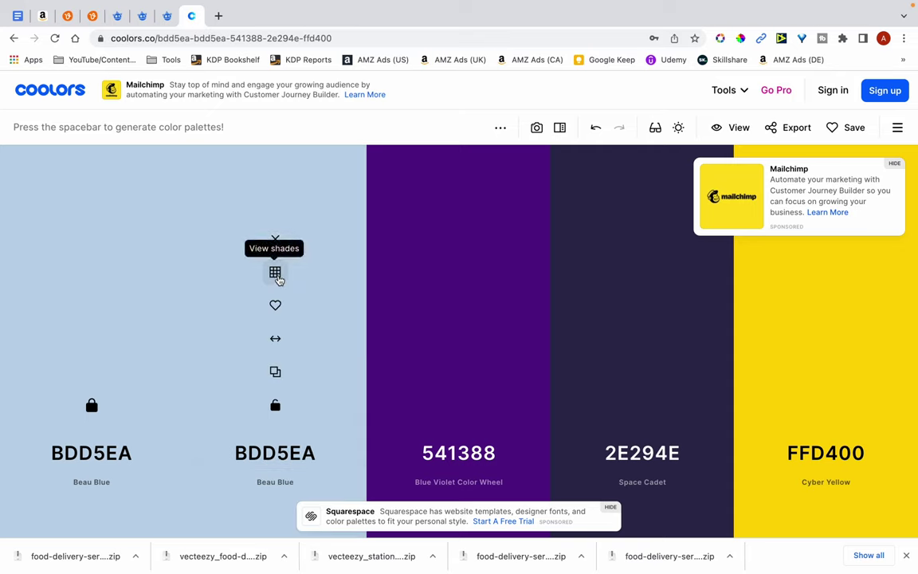
# Change the second palette colour to its darker shade 92BADD and copy that hex code.
pyautogui.click(275, 274)
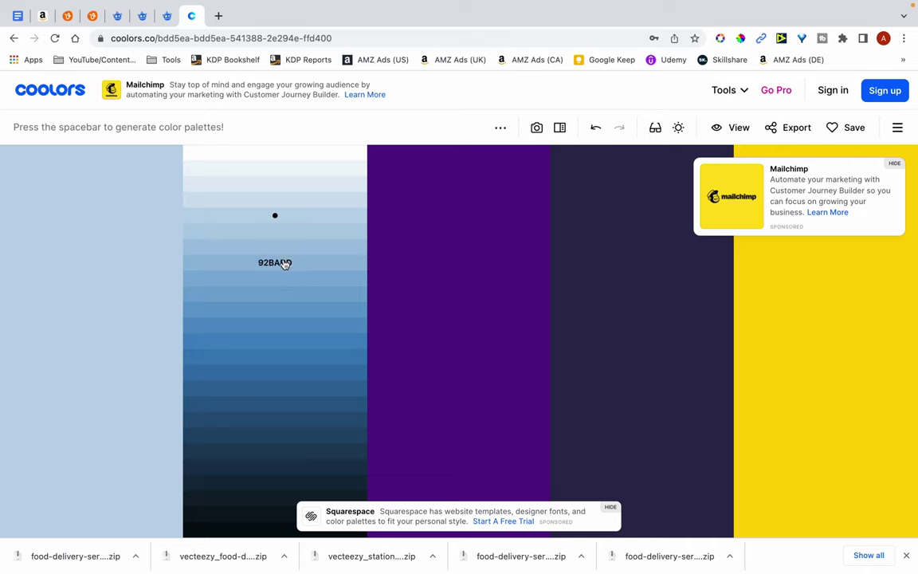
pyautogui.click(285, 264)
pyautogui.click(265, 462)
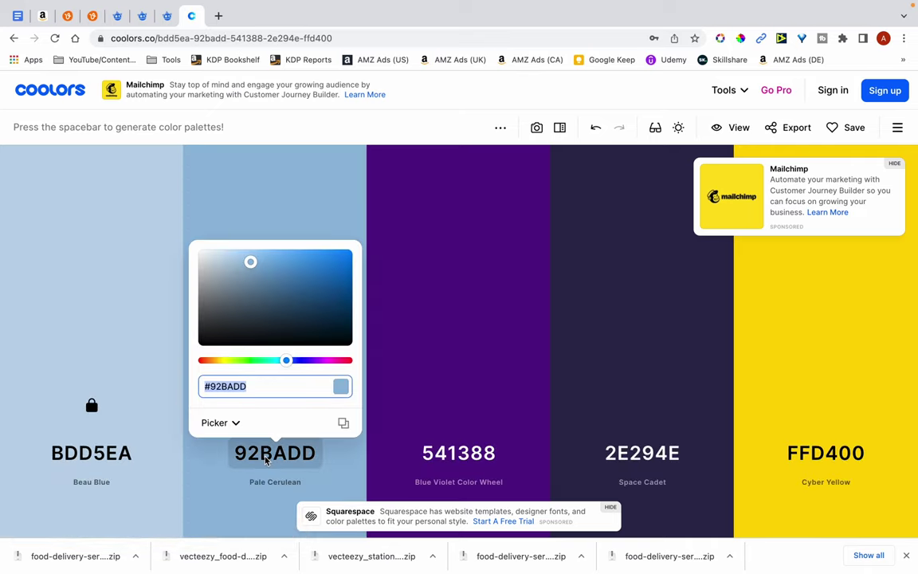
# Switch back to Affinity Designer and set the end stop of the skyline curve's gradient fill to hex 92BADD.
pyautogui.hotkey('ctrl', 'Up')
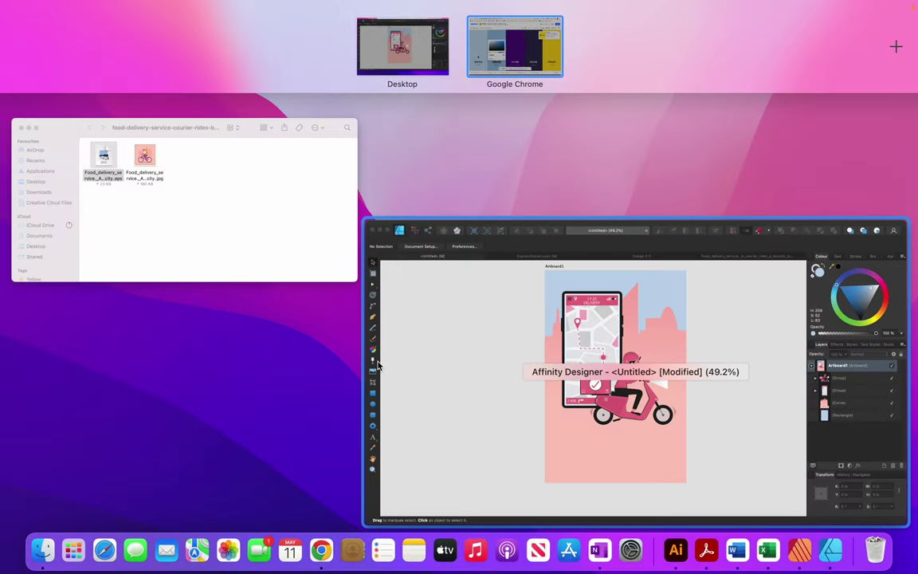
pyautogui.click(377, 365)
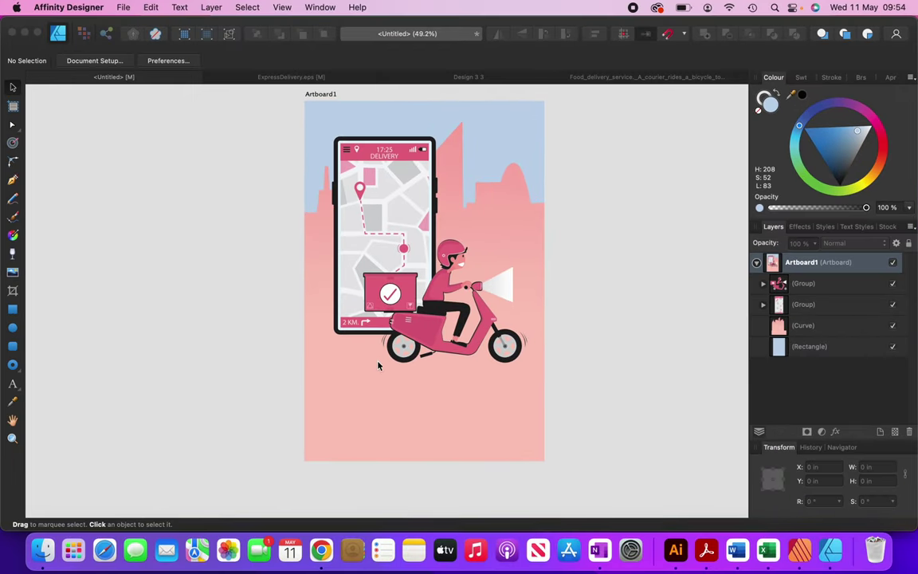
pyautogui.click(505, 226)
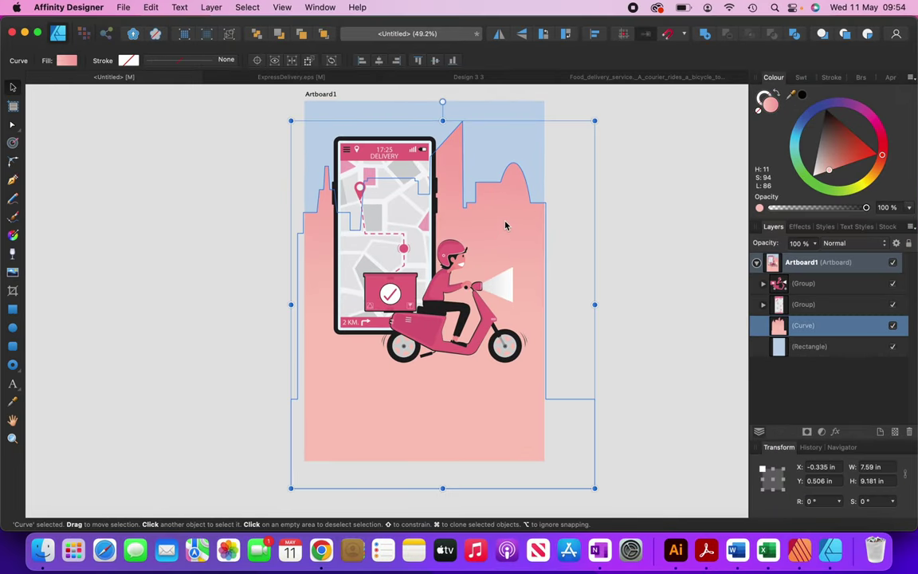
pyautogui.click(66, 62)
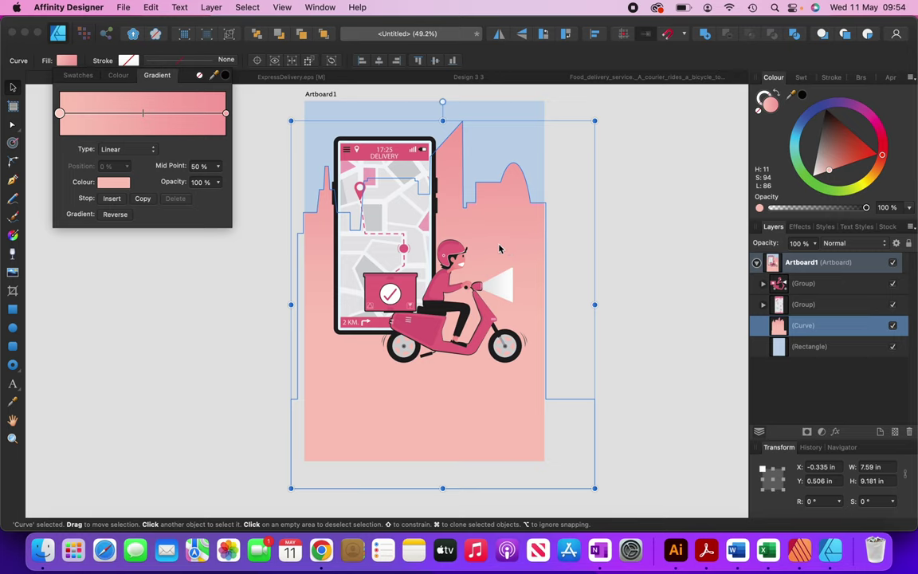
pyautogui.click(226, 113)
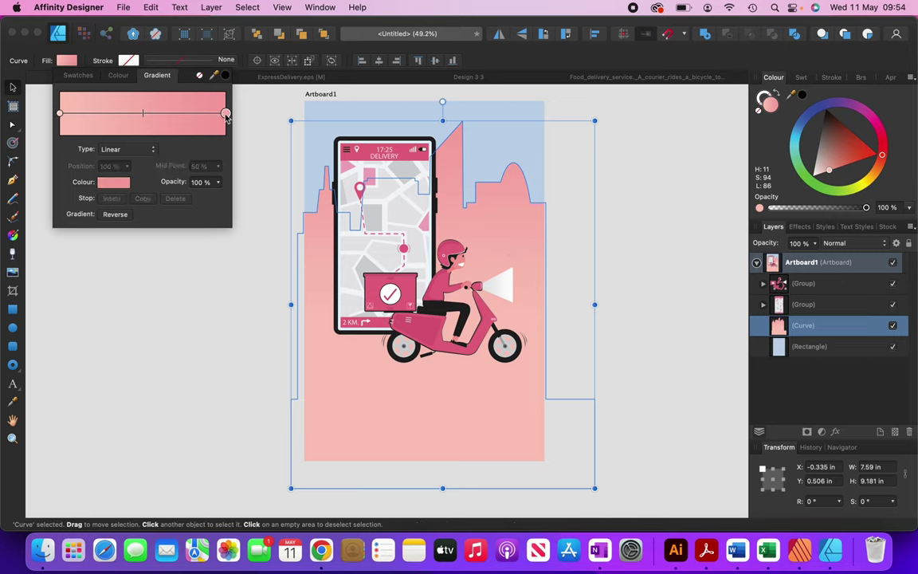
pyautogui.click(114, 182)
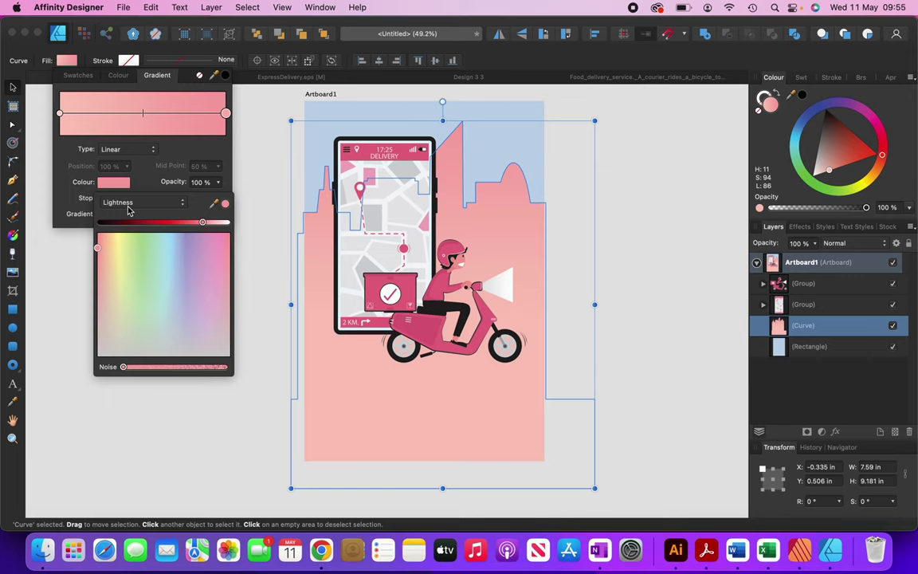
pyautogui.click(128, 204)
pyautogui.click(124, 98)
pyautogui.click(162, 205)
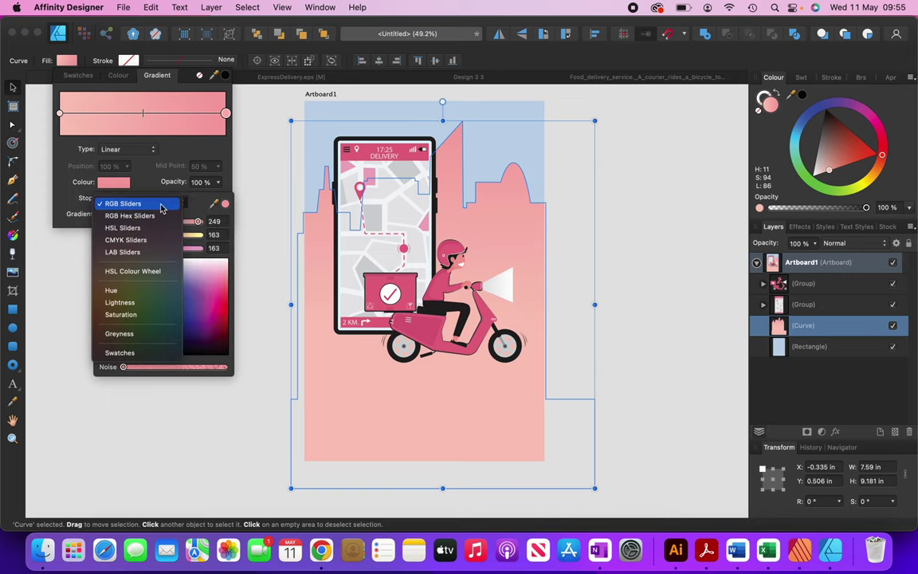
pyautogui.click(147, 214)
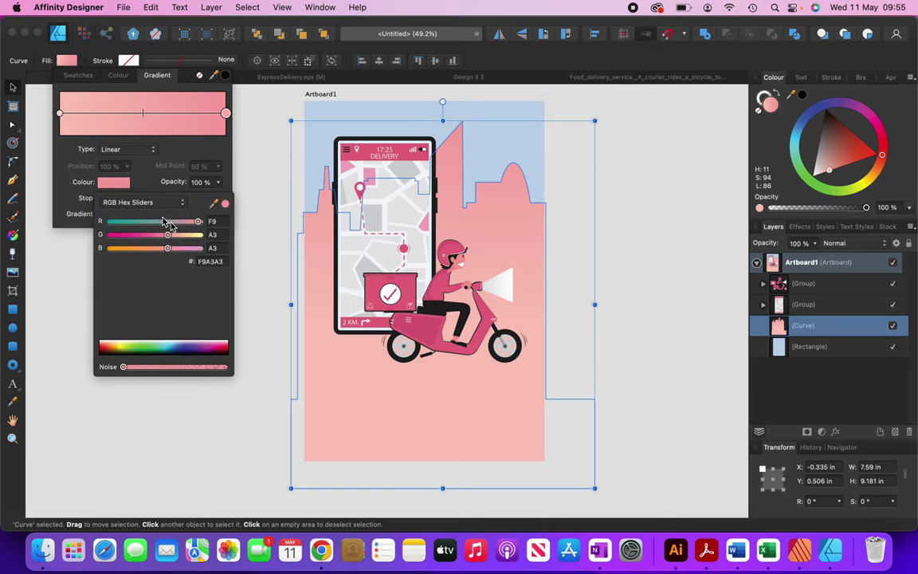
pyautogui.click(213, 262)
pyautogui.write('92BADD')
pyautogui.press('Return')
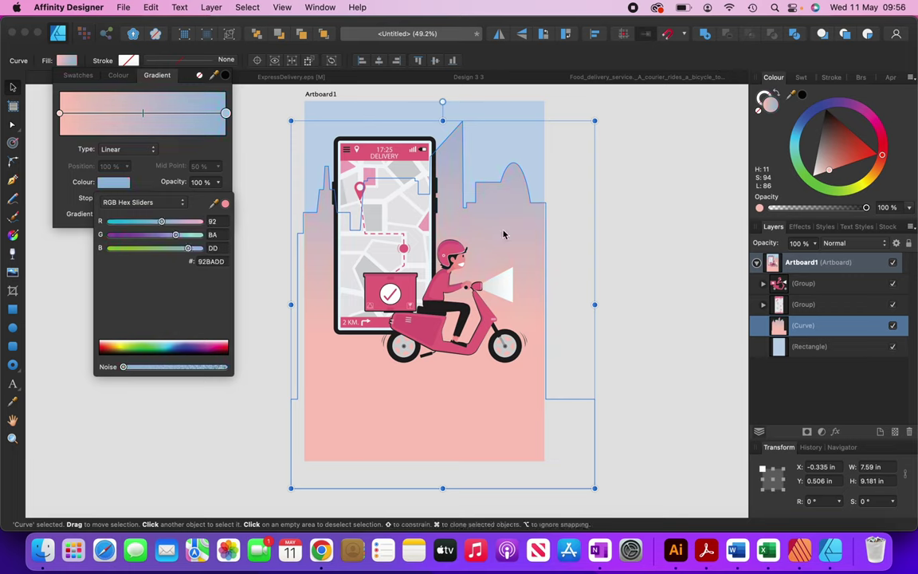
# Set the start stop of the skyline's gradient to the copied hex 92BADD.
pyautogui.click(60, 114)
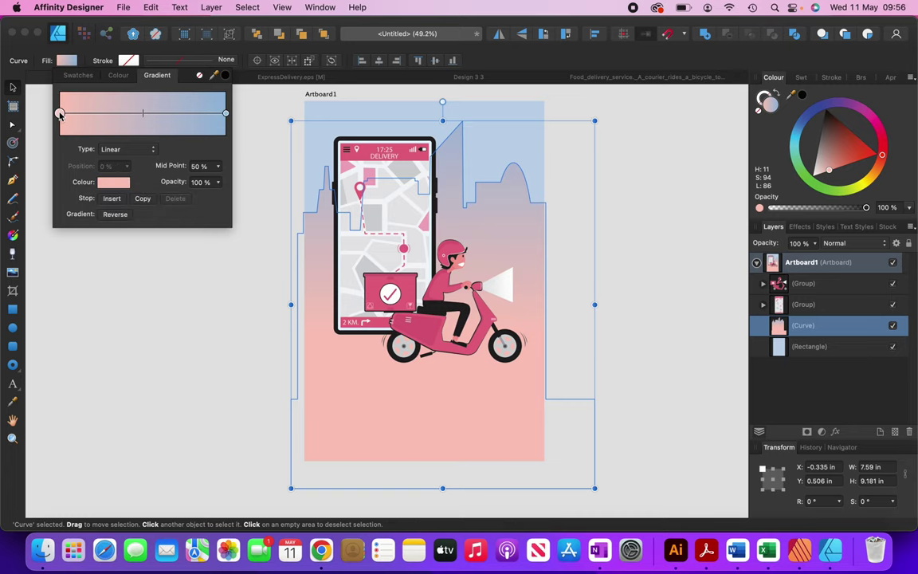
pyautogui.click(116, 184)
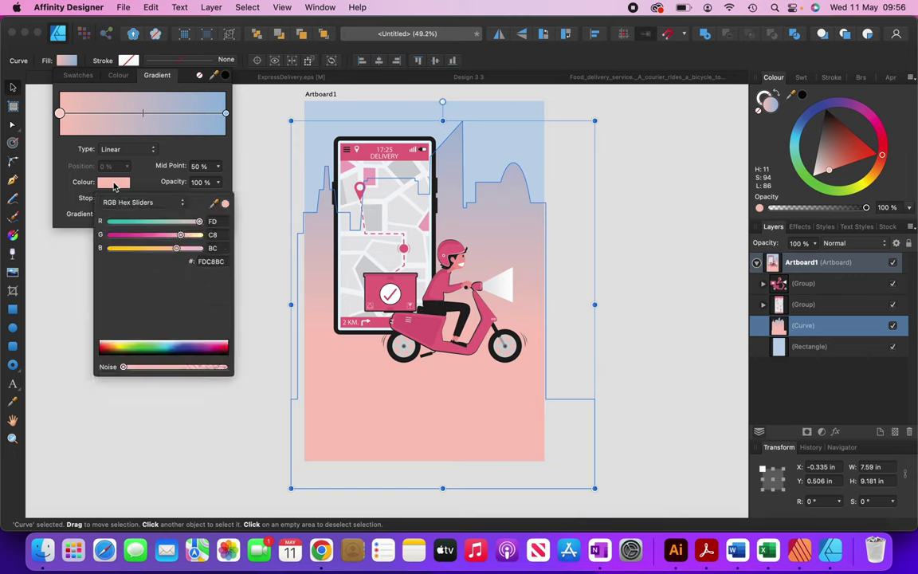
pyautogui.click(213, 263)
pyautogui.press('super+v')
pyautogui.press('Return')
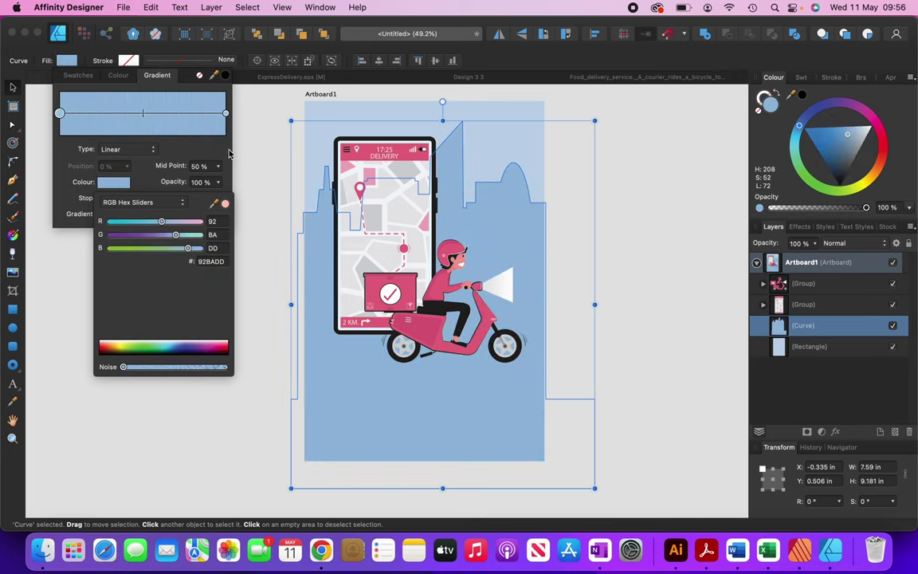
# Lighten the skyline gradient's start stop to a lightness of about 83, shift the gradient's midpoint to 21 %, and deselect the skyline.
pyautogui.click(60, 115)
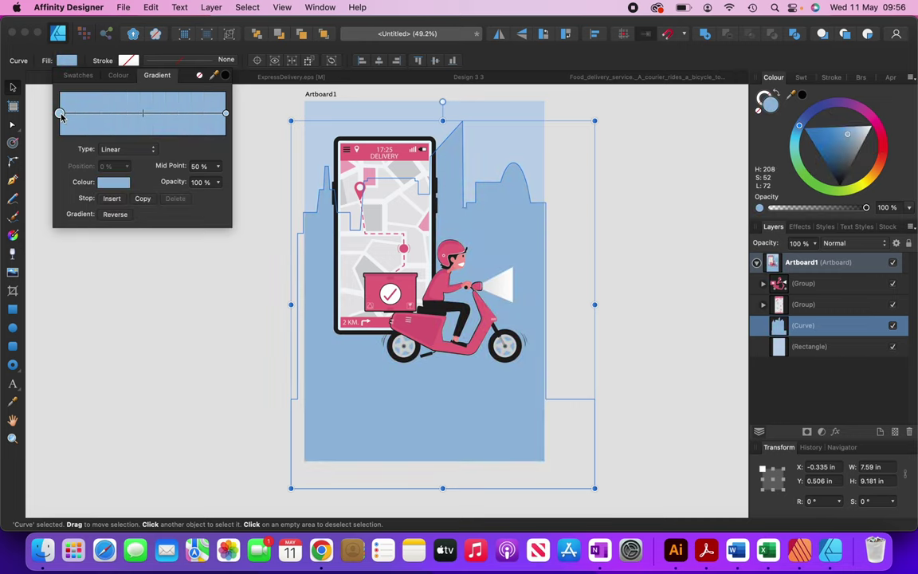
pyautogui.click(116, 189)
pyautogui.click(147, 203)
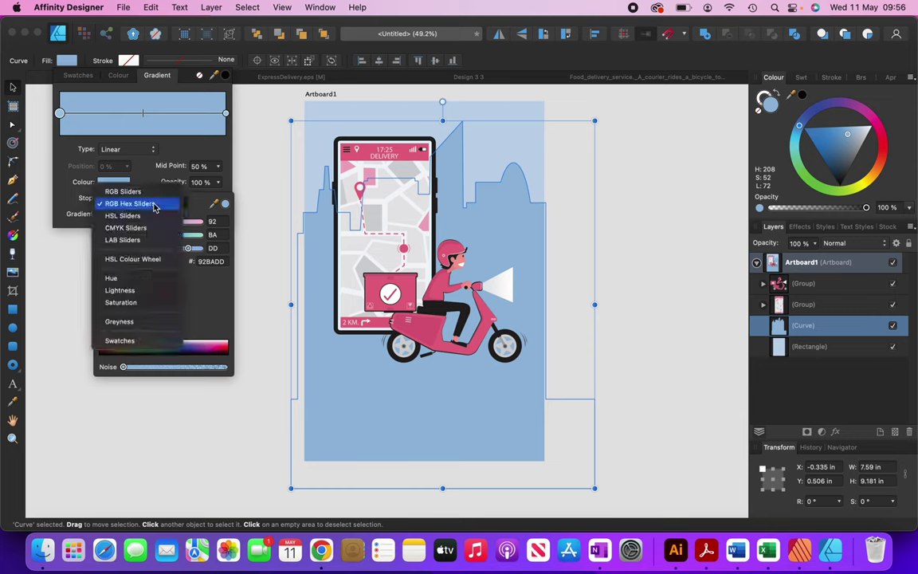
pyautogui.click(145, 292)
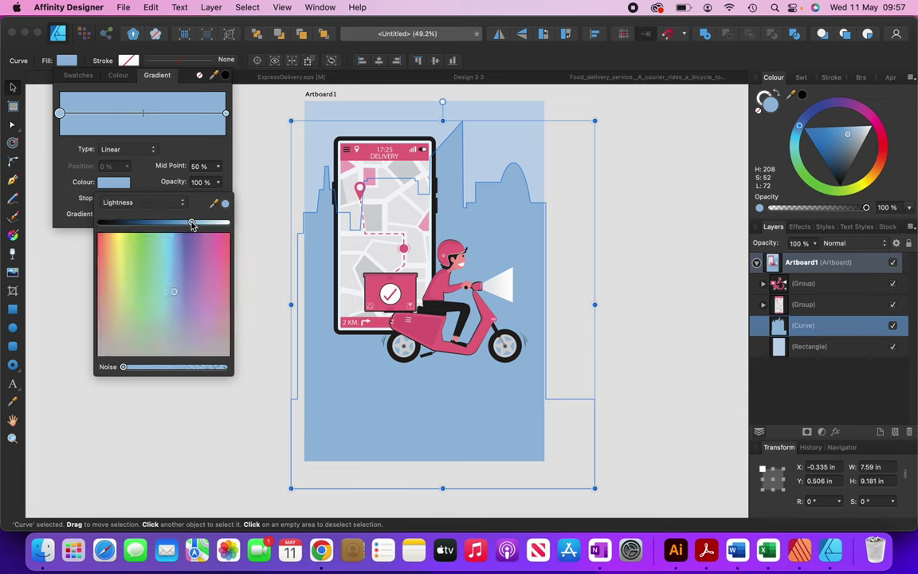
pyautogui.moveTo(192, 225); pyautogui.dragTo(206, 224)
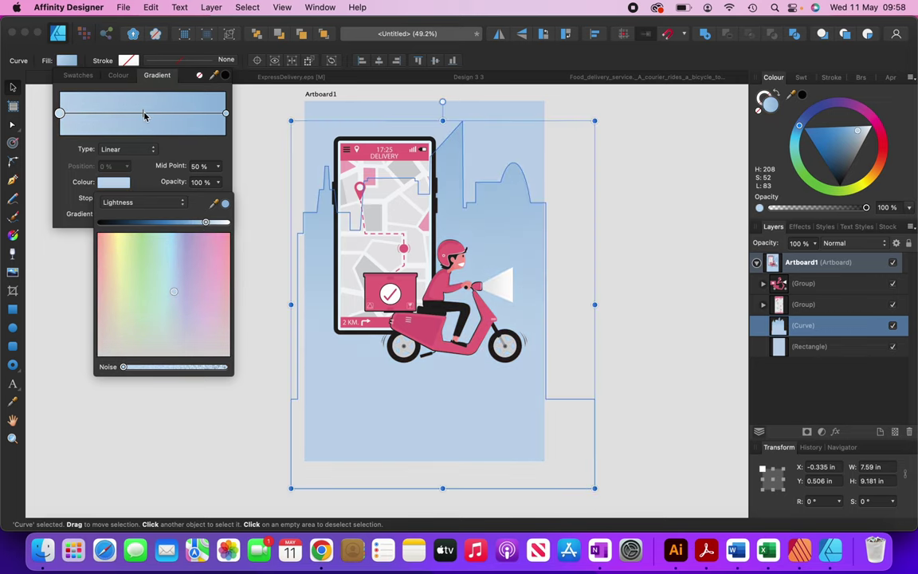
pyautogui.moveTo(145, 116); pyautogui.dragTo(94, 120)
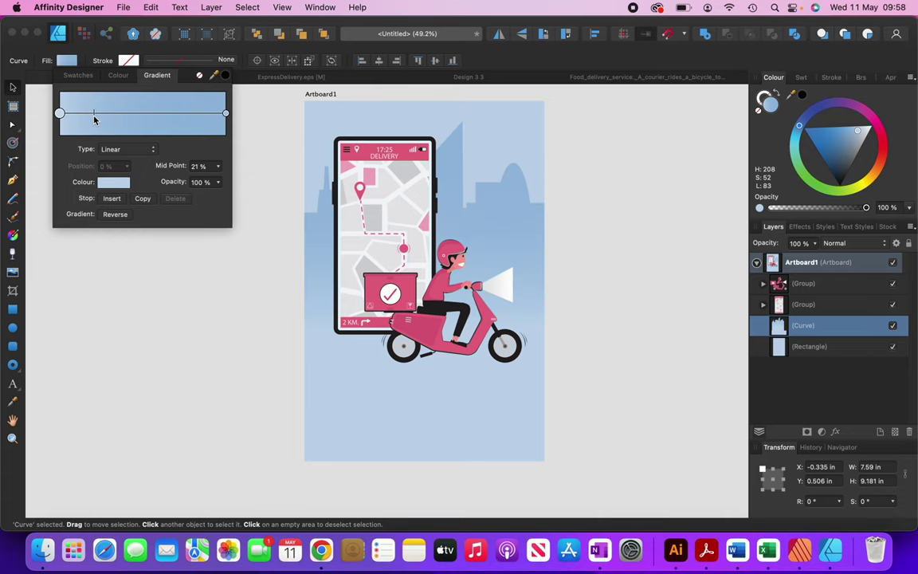
pyautogui.click(96, 349)
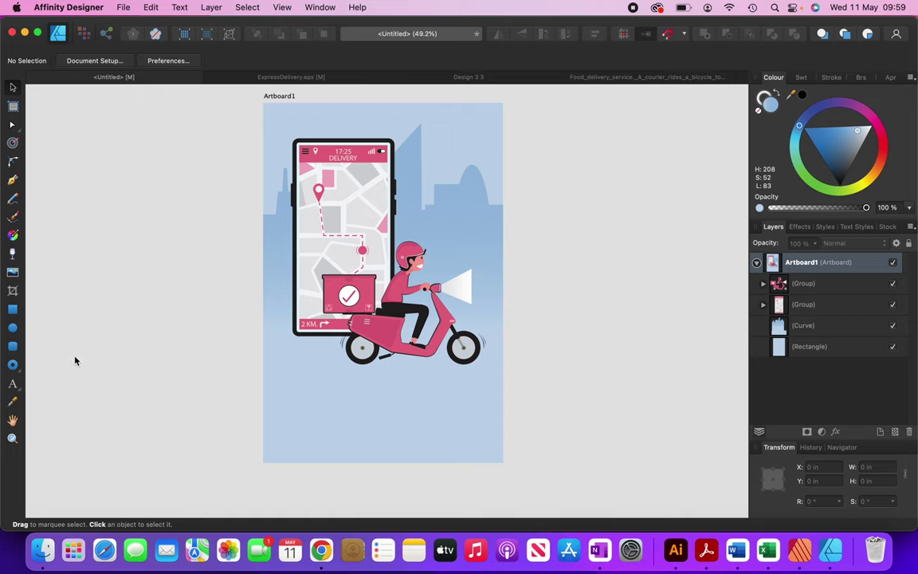
# Add the art text "Delivery" below the scooter and enlarge it to about 2.64 in wide.
pyautogui.click(13, 384)
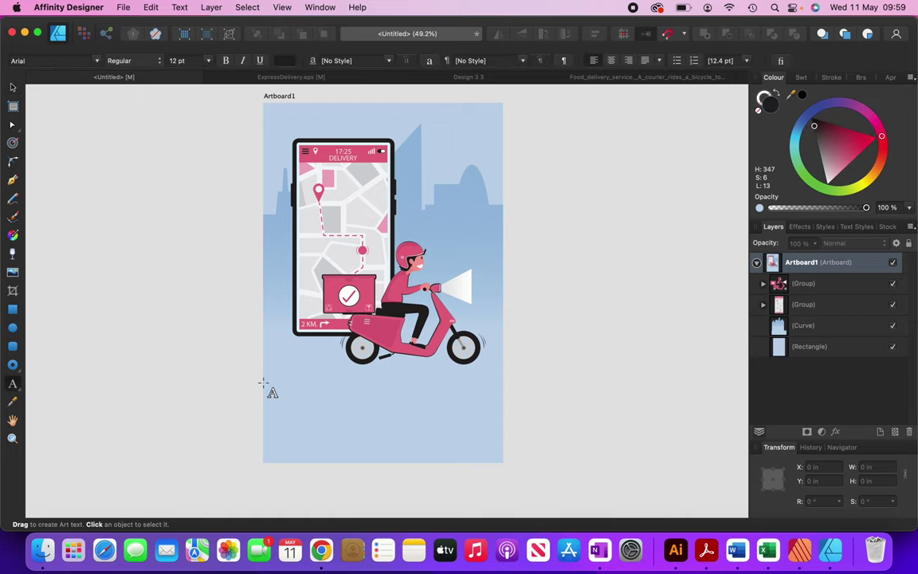
pyautogui.click(296, 381)
pyautogui.scroll(5, 307, 399)
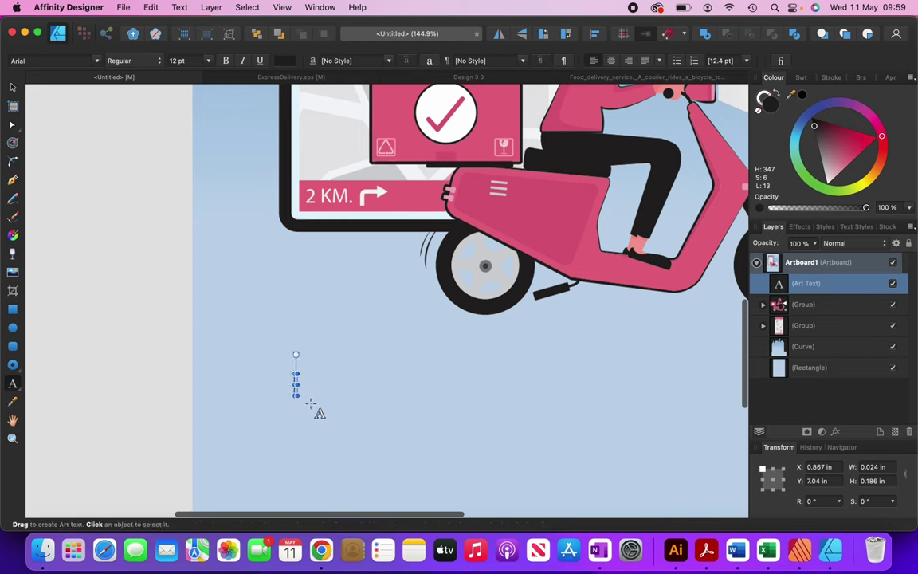
pyautogui.write('De')
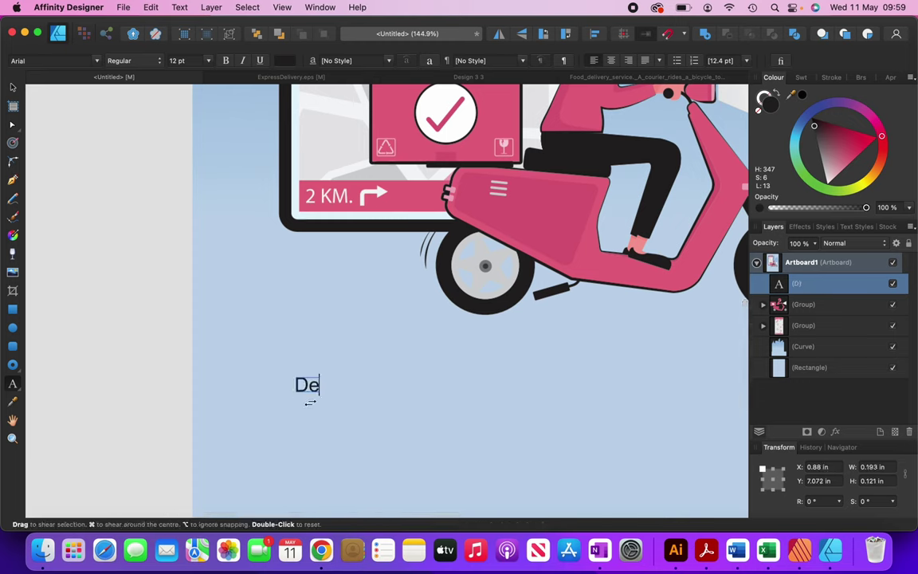
pyautogui.write('livery')
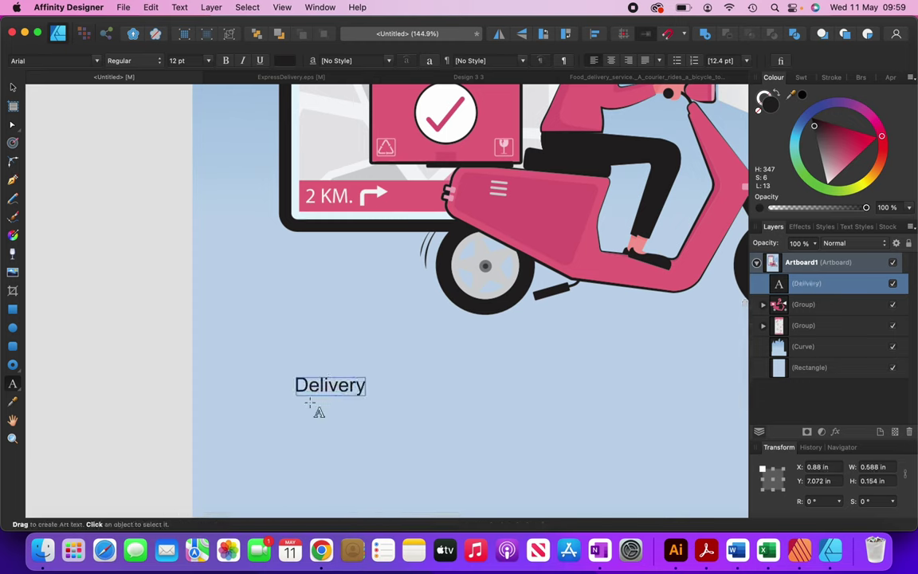
pyautogui.press('Escape')
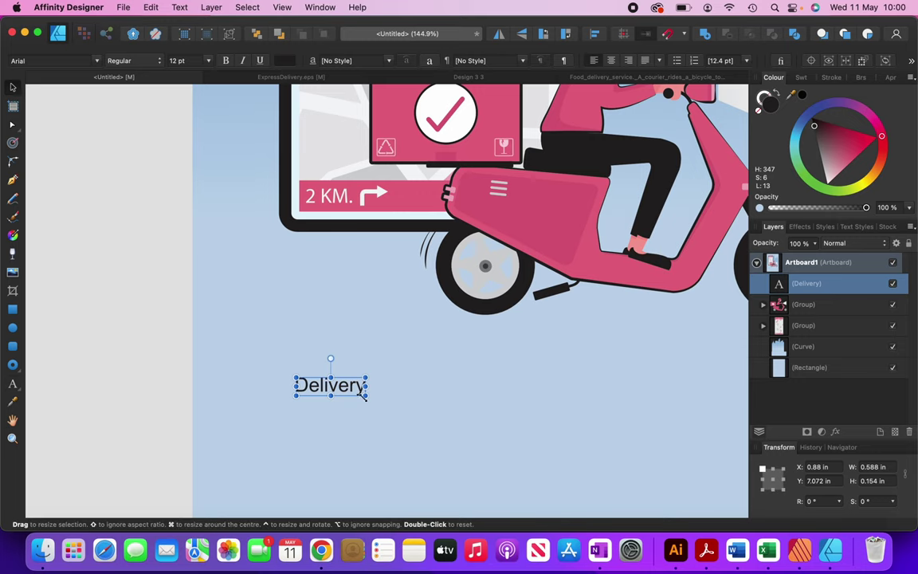
pyautogui.moveTo(365, 396); pyautogui.dragTo(606, 459)
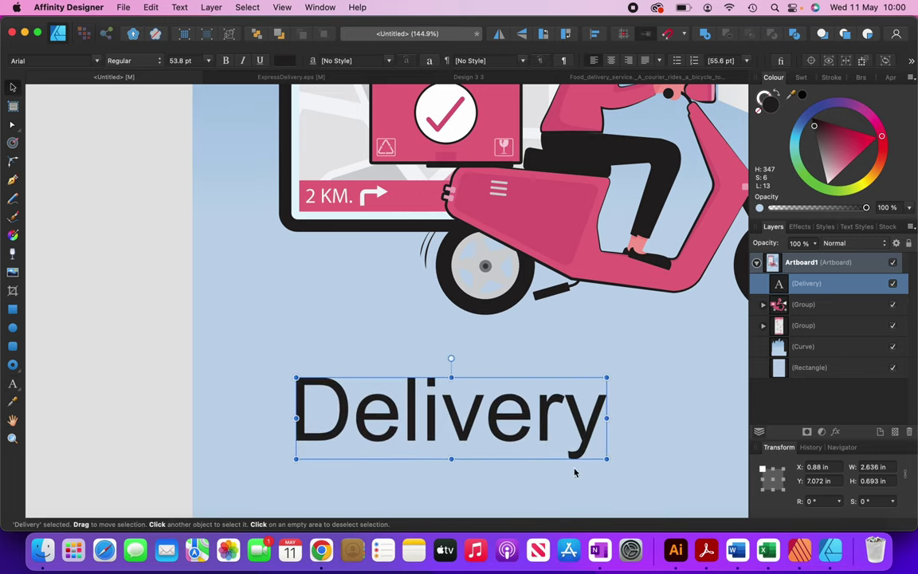
# Duplicate the "Delivery" text directly below itself and change the copy's wording to "Log Book".
pyautogui.scroll(-5, 342, 327)
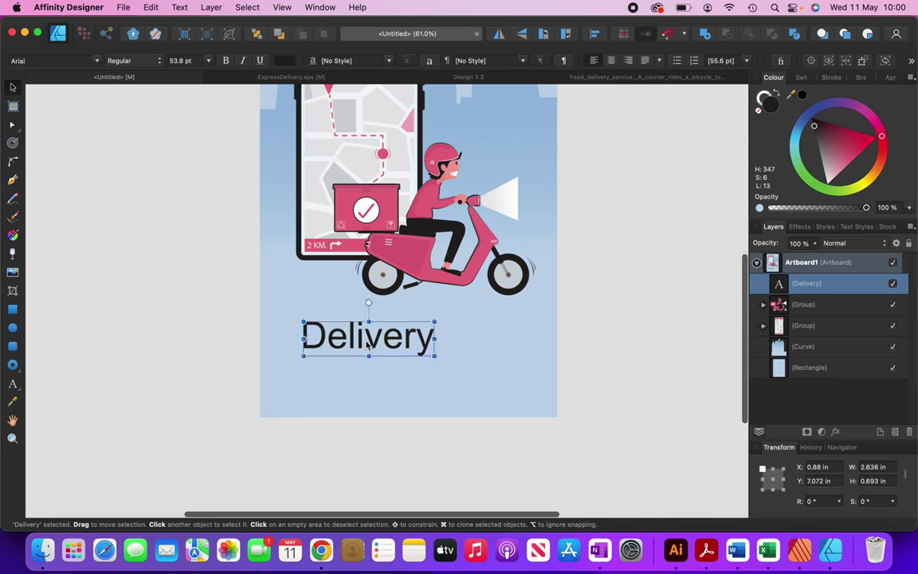
pyautogui.moveTo(371, 341); pyautogui.dragTo(372, 384)
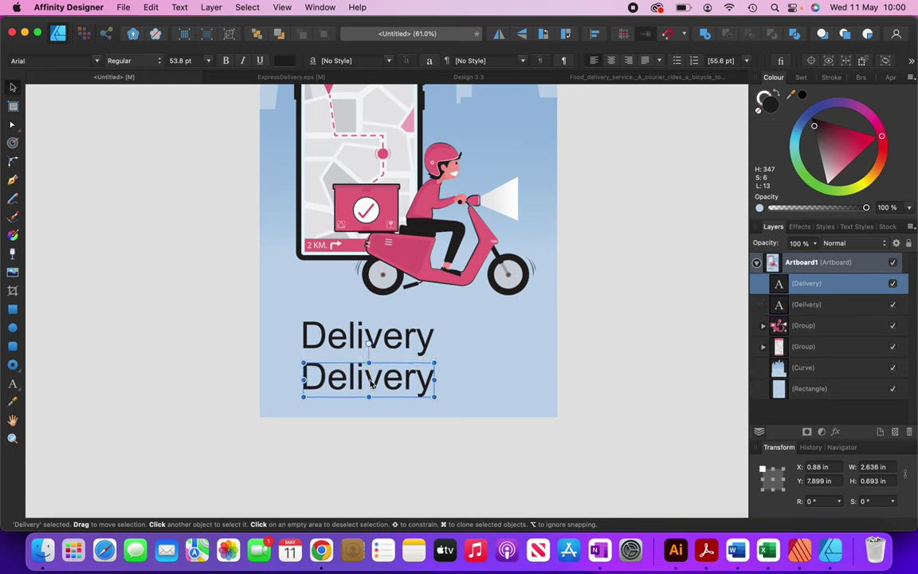
pyautogui.doubleClick(385, 381)
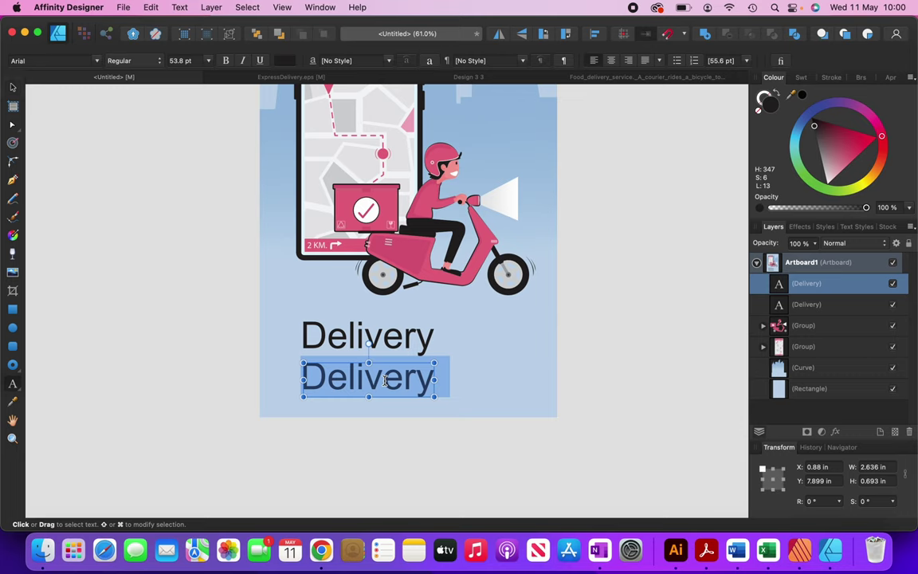
pyautogui.write('Log Book')
pyautogui.press('Escape')
# Set the font of both title lines to PT Sans Pro in the Extra Bold style.
pyautogui.keyDown('shift'); pyautogui.click(382, 339); pyautogui.keyUp('shift')
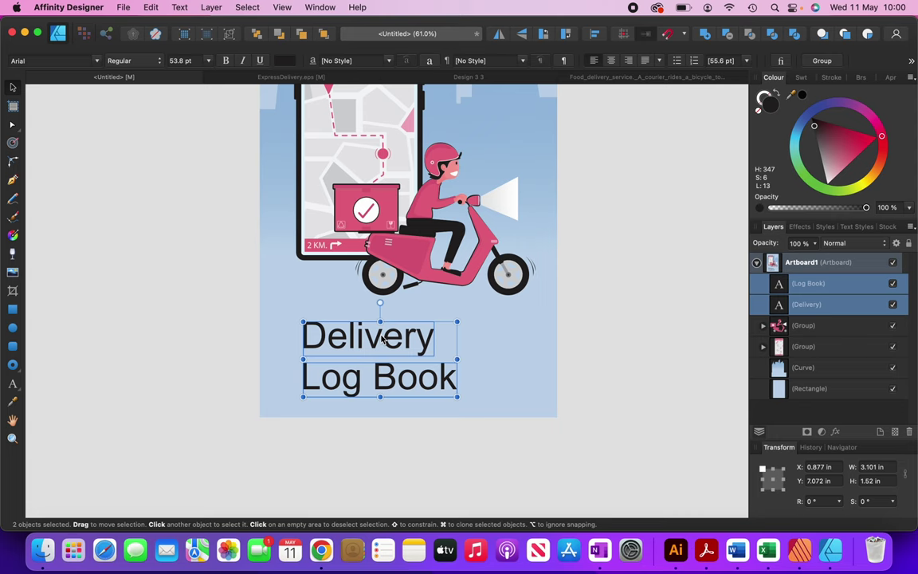
pyautogui.click(80, 59)
pyautogui.scroll(-8, 83, 275)
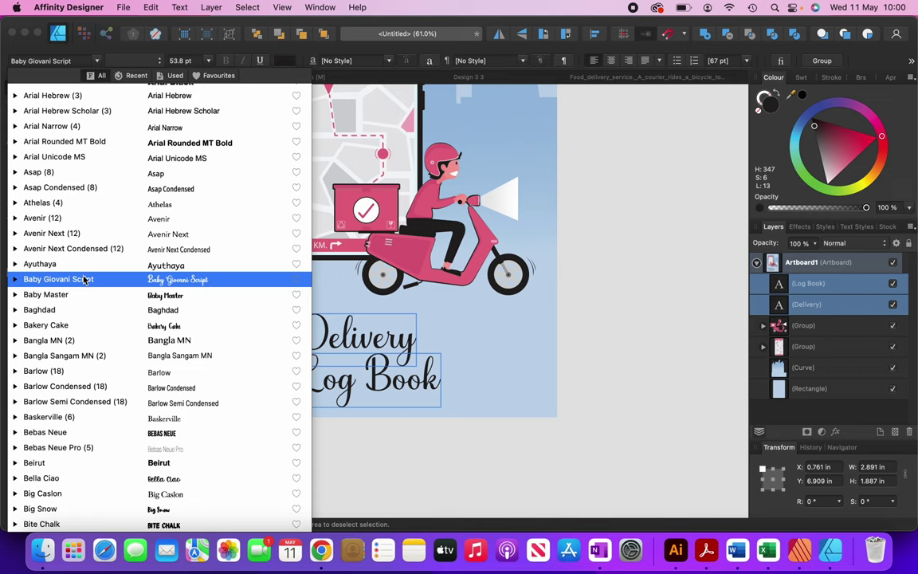
pyautogui.click(31, 61)
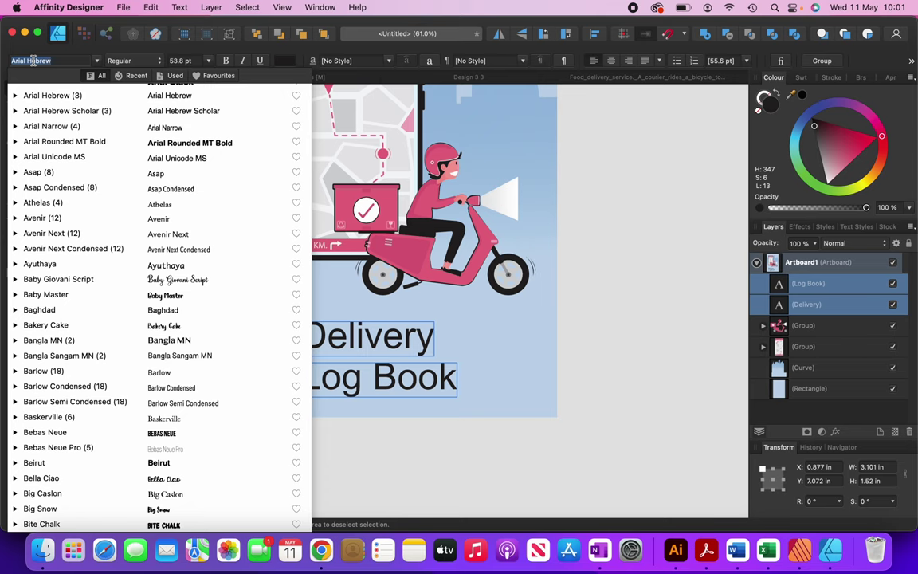
pyautogui.write('pt sa')
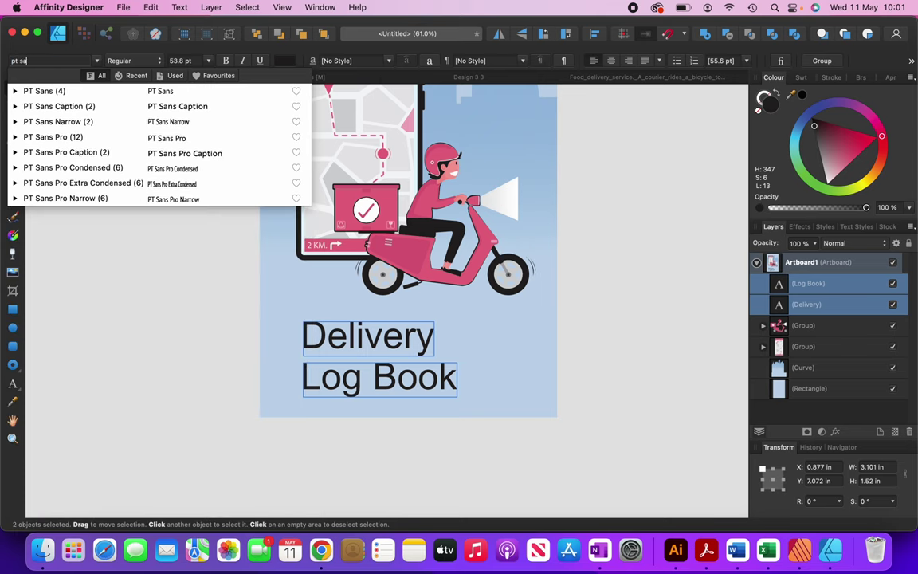
pyautogui.click(45, 139)
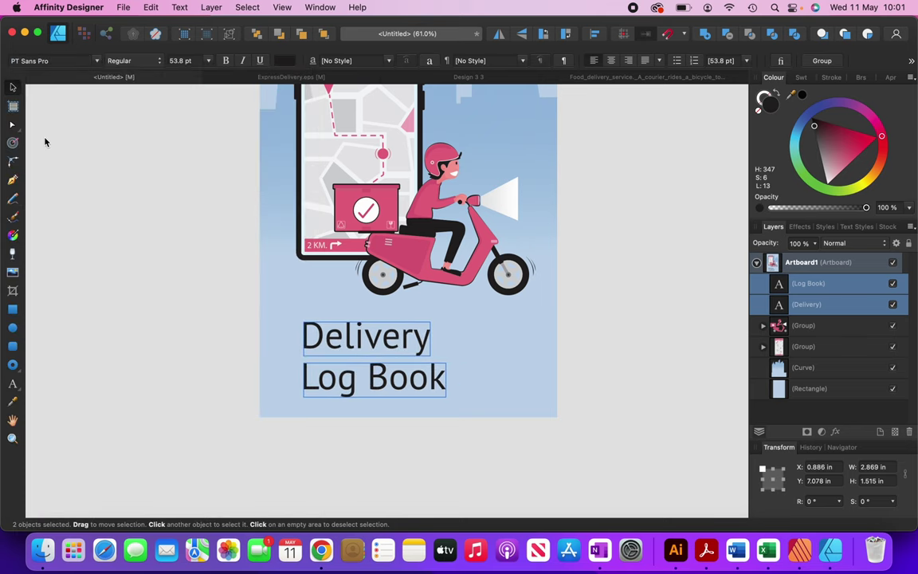
pyautogui.click(153, 63)
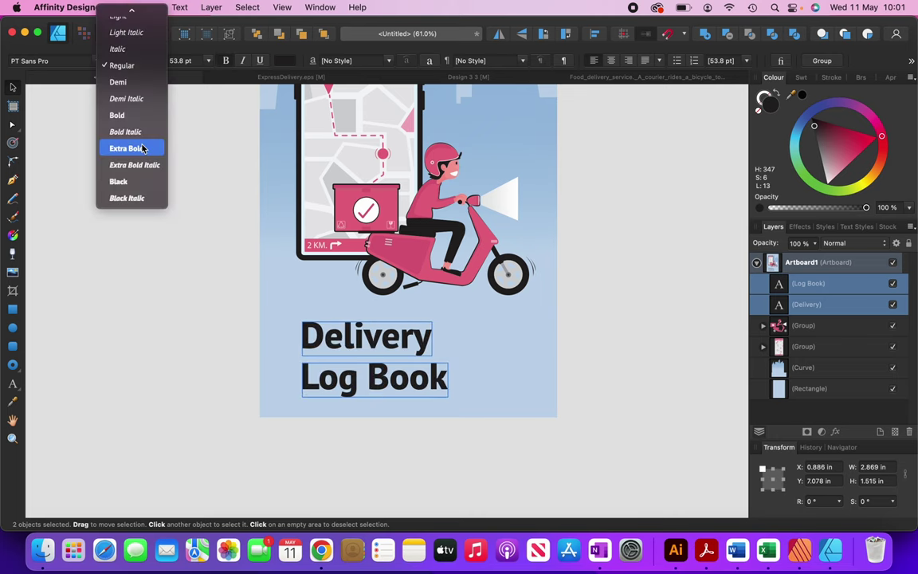
pyautogui.click(127, 148)
# Enlarge the two title lines together to about 3.2 in wide and centre them horizontally on the artboard.
pyautogui.press('super+equal')
pyautogui.moveTo(472, 314)
pyautogui.mouseDown()
pyautogui.moveTo(498, 301)
pyautogui.moveTo(487, 304)
pyautogui.mouseUp()
pyautogui.click(595, 35)
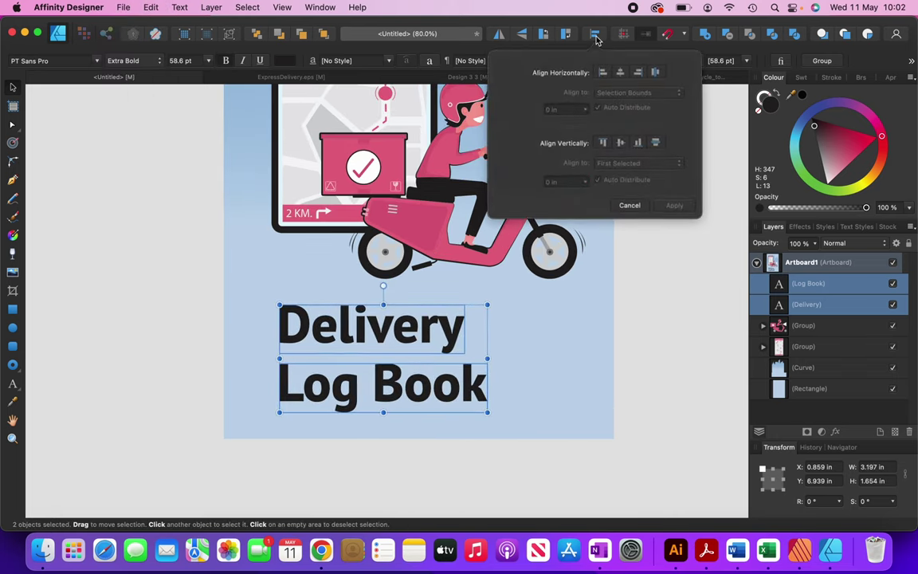
pyautogui.click(621, 73)
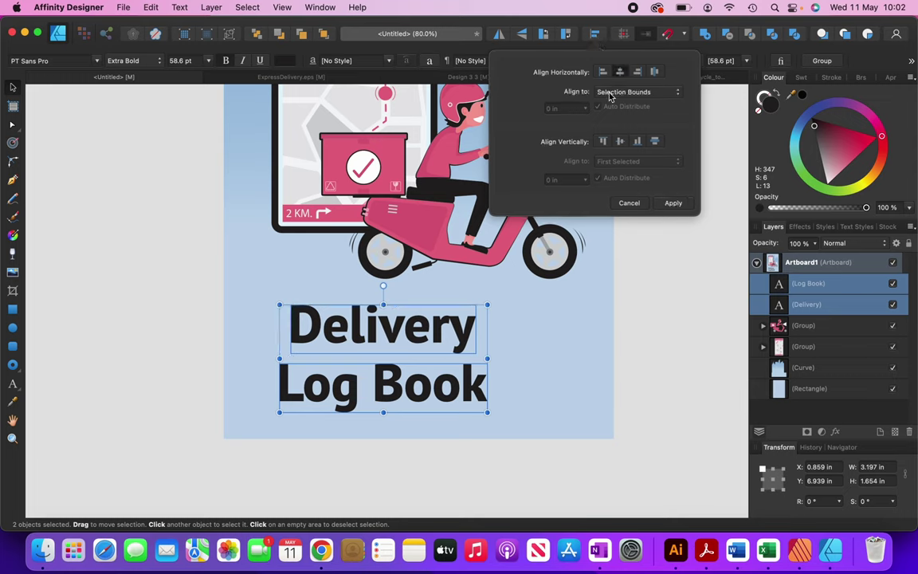
pyautogui.click(615, 94)
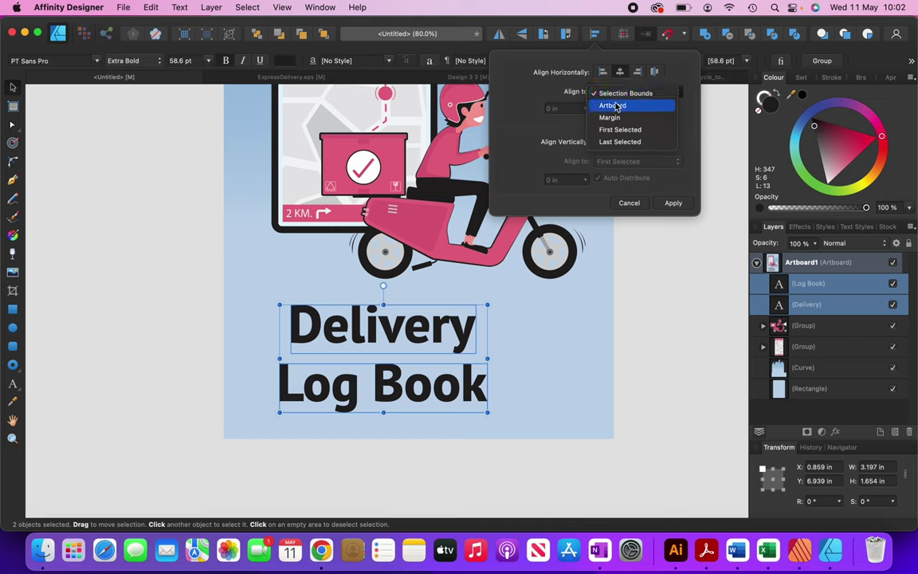
pyautogui.click(616, 106)
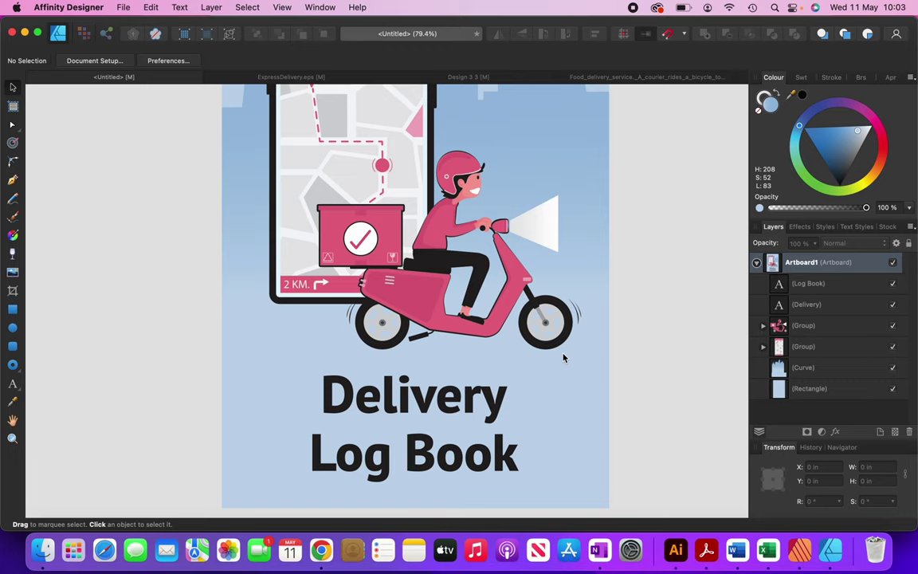
# Draw a horizontal ground line about 0.8 in long under the scooter's rear wheel with the Pen tool, with a 2 pt stroke.
pyautogui.click(12, 180)
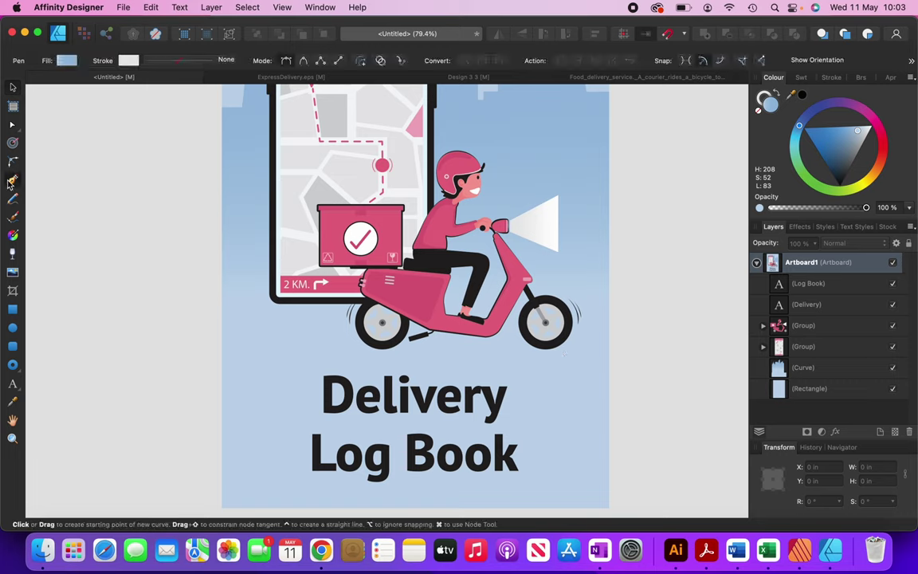
pyautogui.scroll(3, 356, 355)
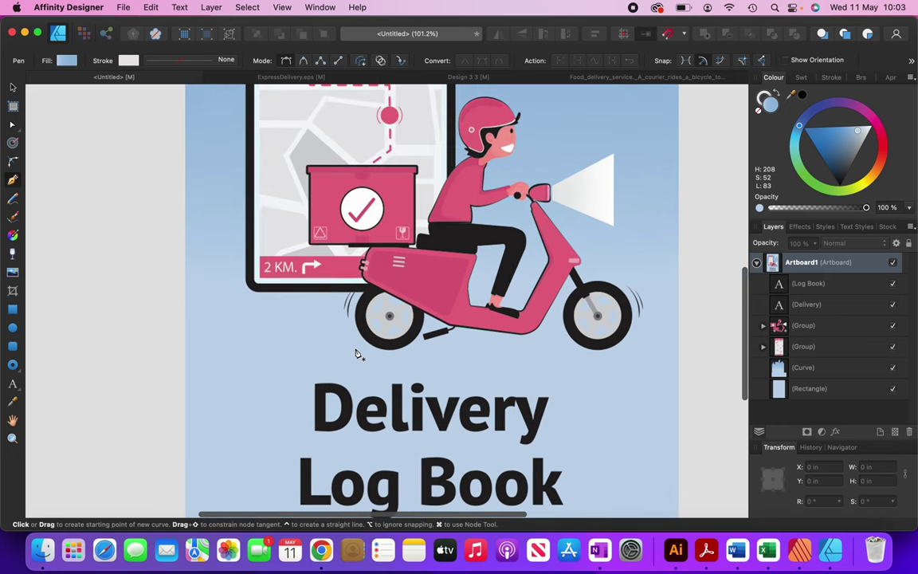
pyautogui.click(356, 349)
pyautogui.click(422, 350)
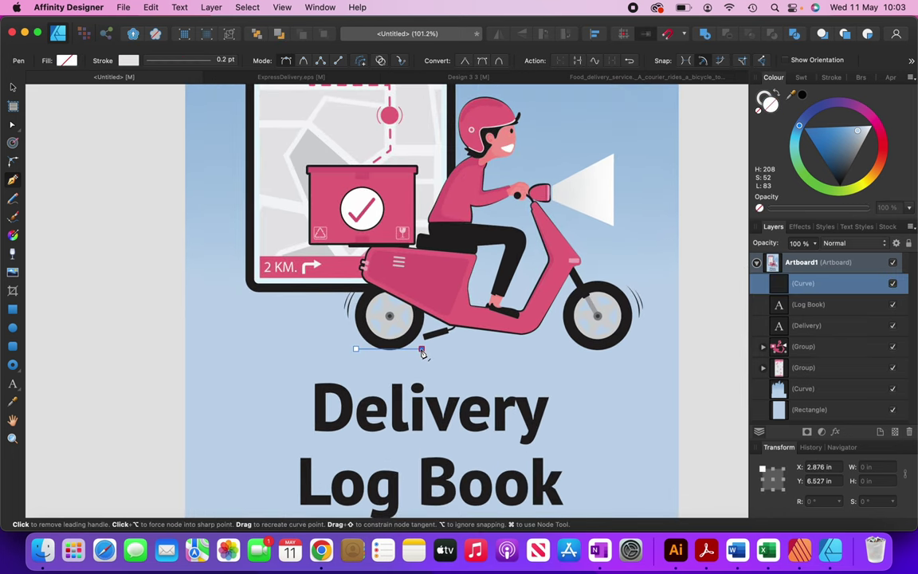
pyautogui.click(224, 62)
pyautogui.write('2')
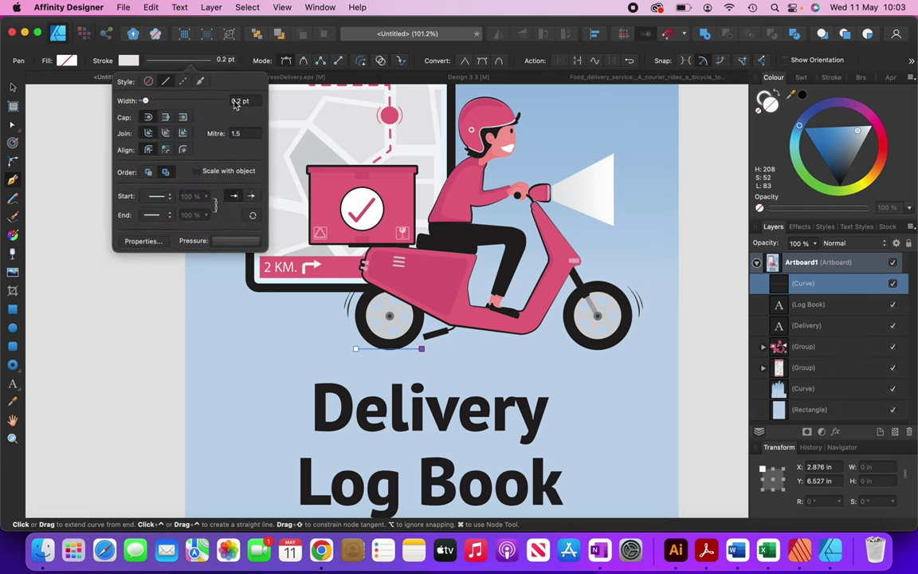
pyautogui.press('Return')
pyautogui.press('v')
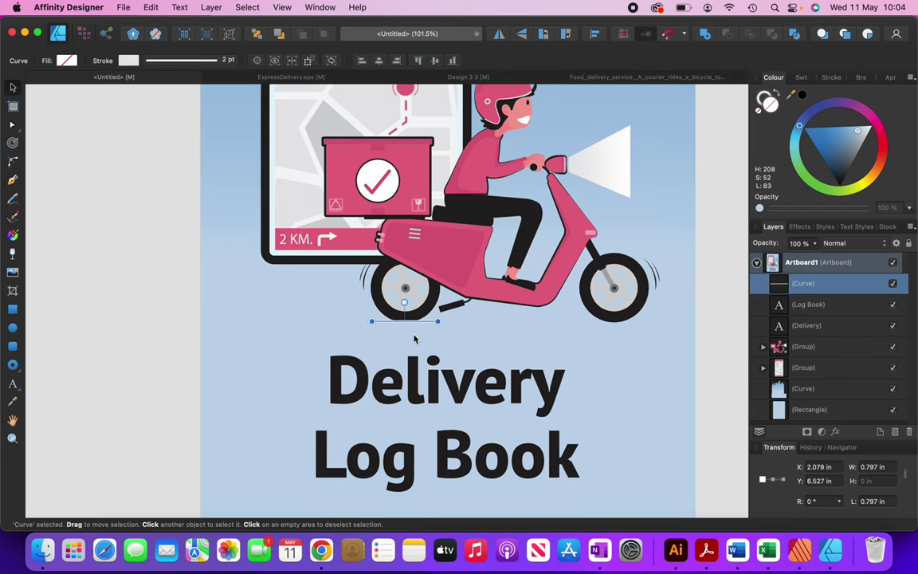
# Copy the hex colour code of the end stop in the skyline's gradient fill.
pyautogui.scroll(-3, 413, 339)
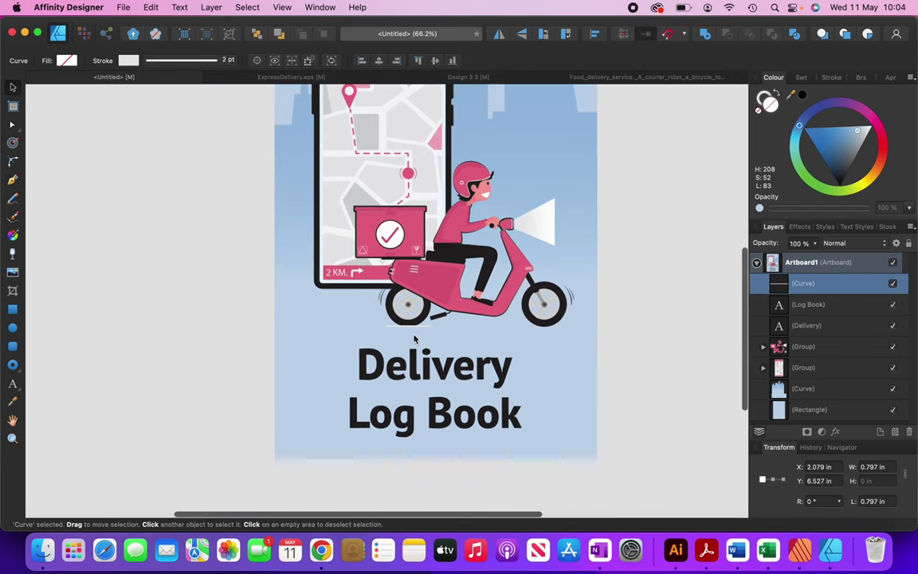
pyautogui.click(555, 121)
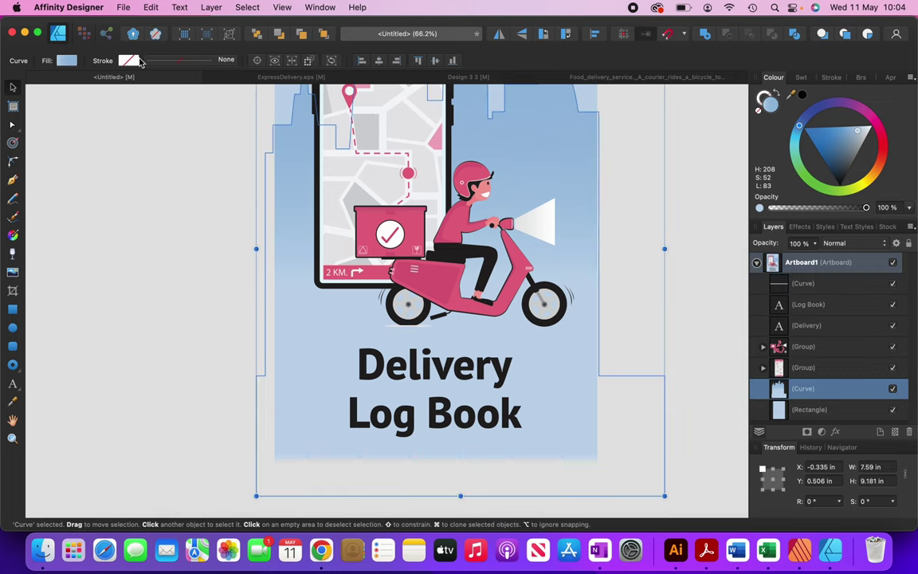
pyautogui.click(62, 61)
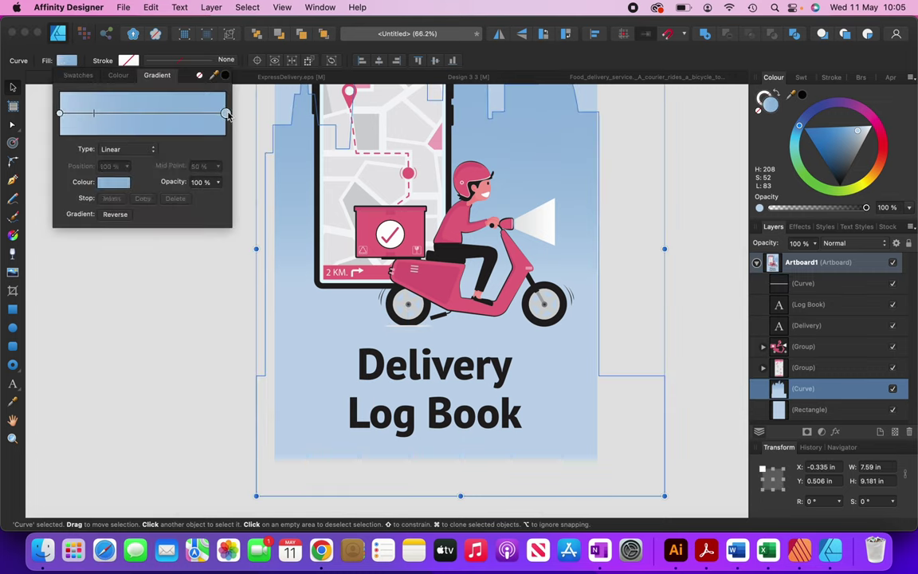
pyautogui.click(108, 185)
pyautogui.click(126, 201)
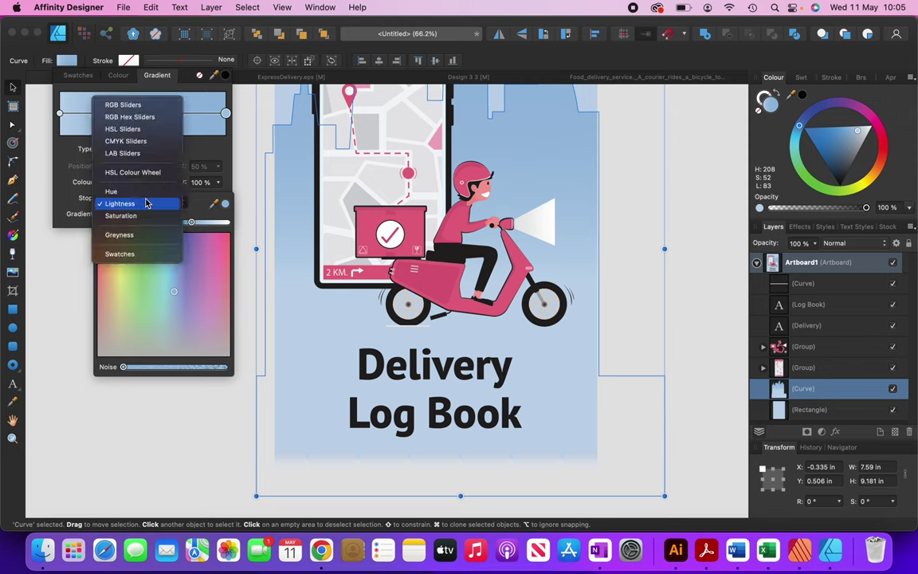
pyautogui.click(136, 117)
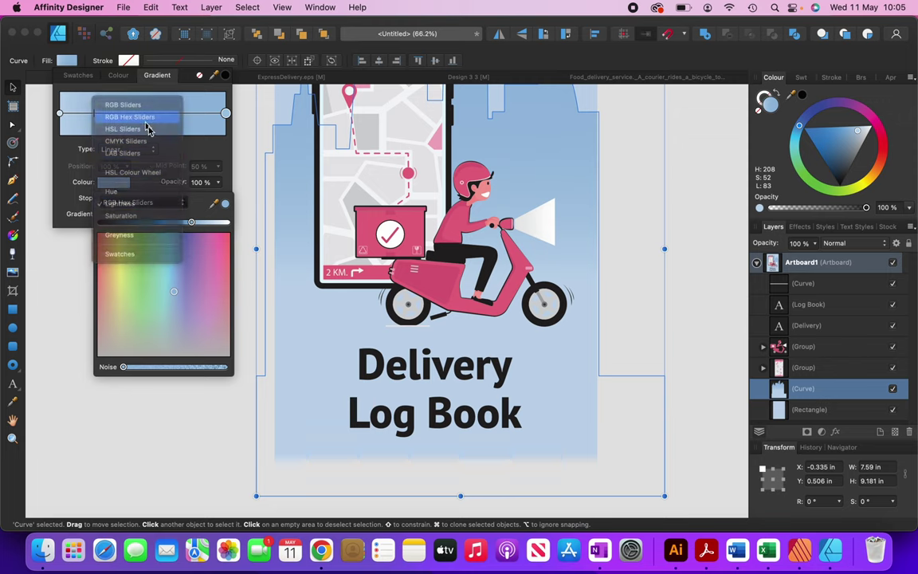
pyautogui.doubleClick(213, 262)
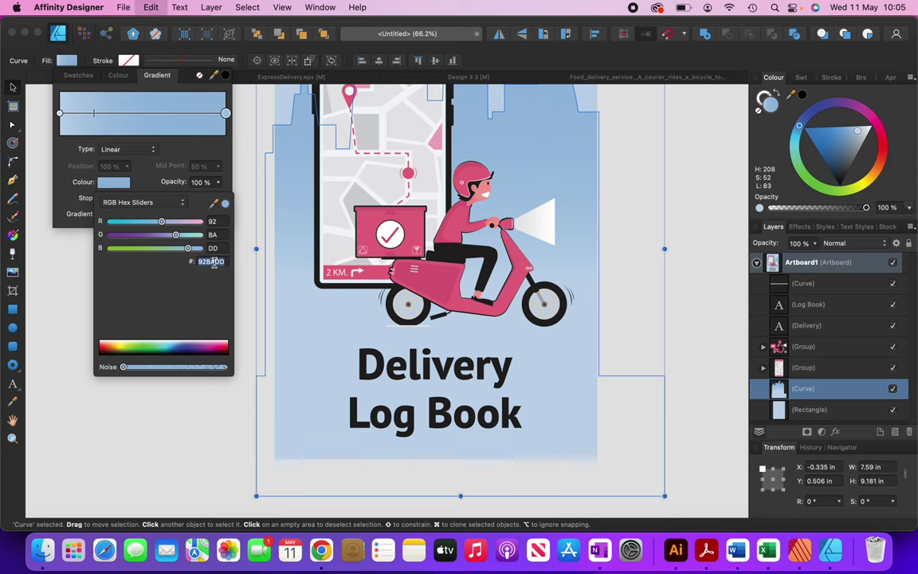
# Set the stroke colour of the ground line under the rear wheel to hex 92BADD.
pyautogui.scroll(5, 429, 322)
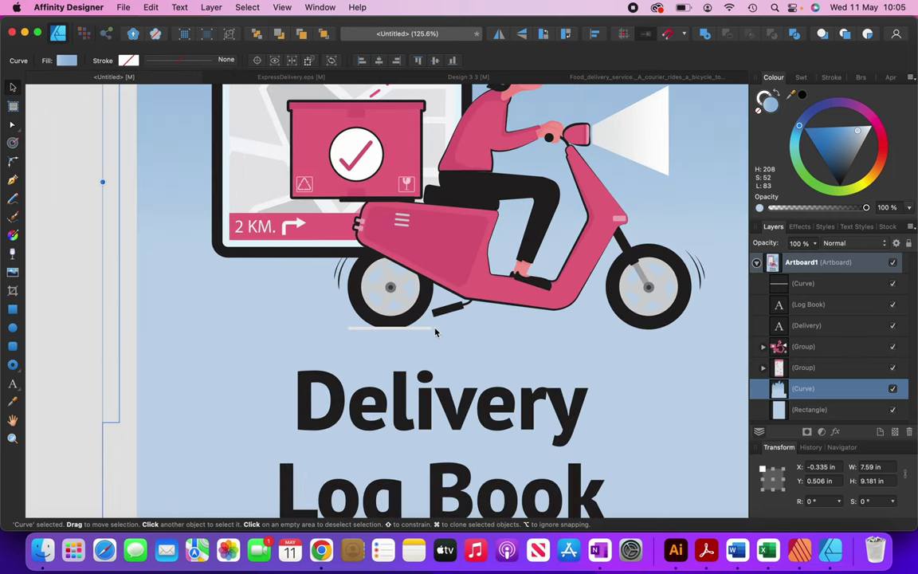
pyautogui.click(389, 328)
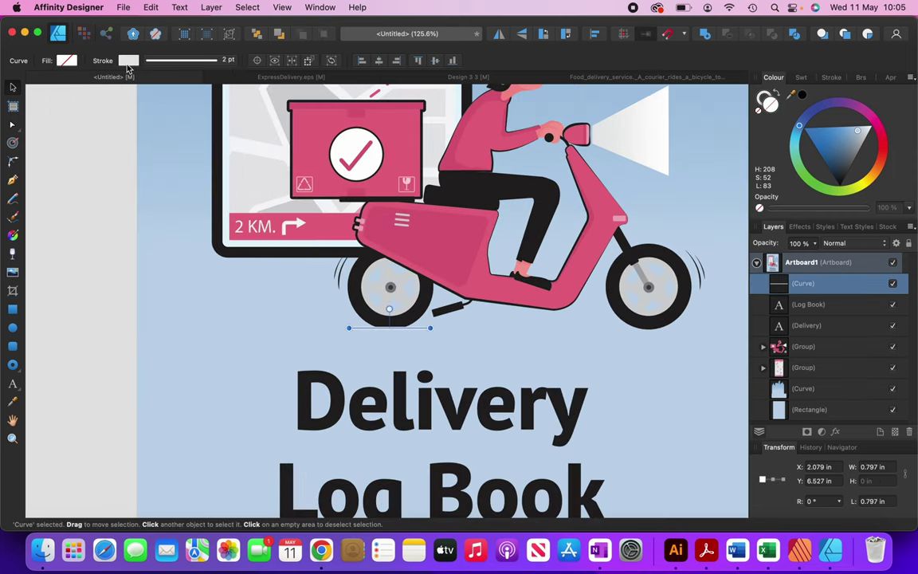
pyautogui.click(127, 62)
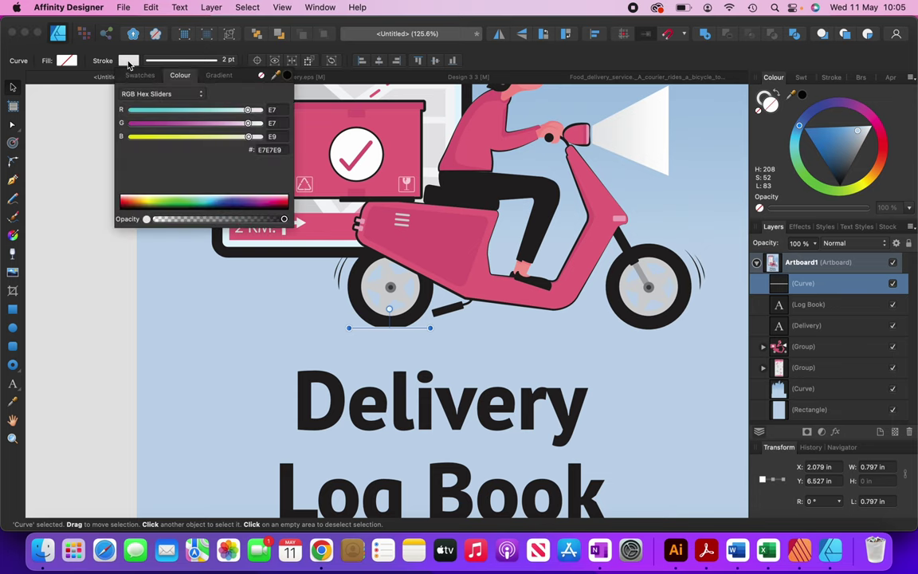
pyautogui.doubleClick(262, 150)
pyautogui.hotkey('ctrl', 'v')
pyautogui.press('Return')
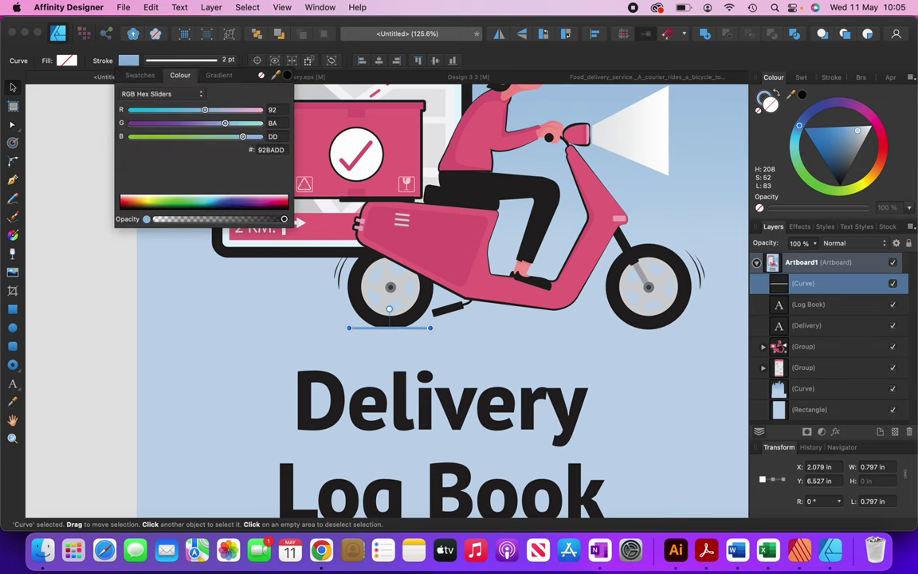
# Duplicate the ground line horizontally so the copy sits under the scooter's front wheel, and deselect it.
pyautogui.scroll(-2, 390, 335)
pyautogui.moveTo(389, 335)
pyautogui.mouseDown()
pyautogui.moveTo(539, 326)
pyautogui.moveTo(602, 342)
pyautogui.mouseUp()
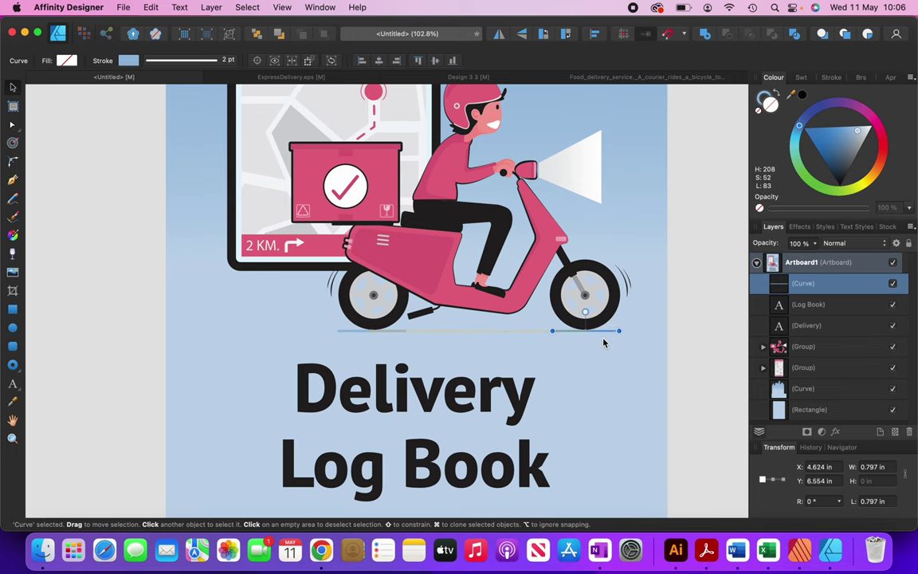
pyautogui.press('super+d')
pyautogui.press('super+0')
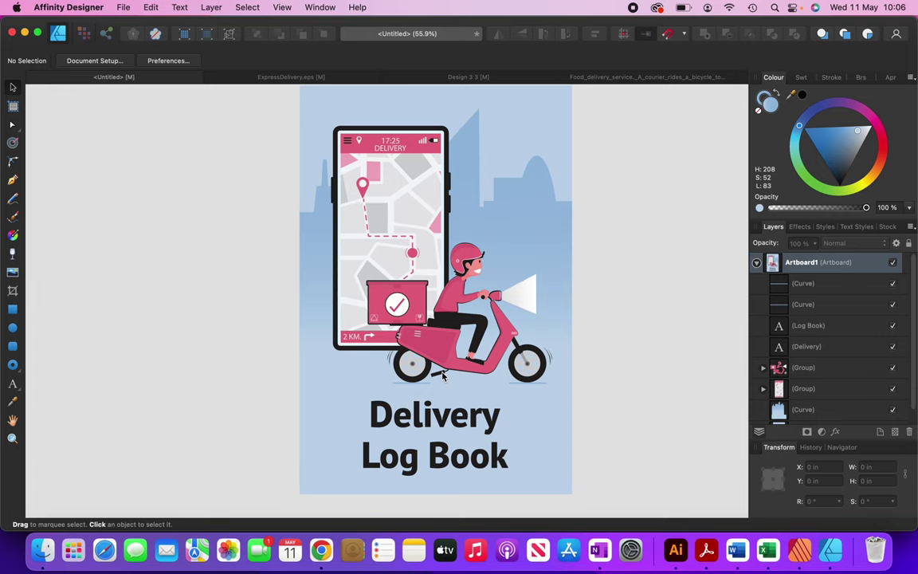
# Group all the artwork on Artboard1, including the title lines, and deselect the group.
pyautogui.scroll(-2, 486, 428)
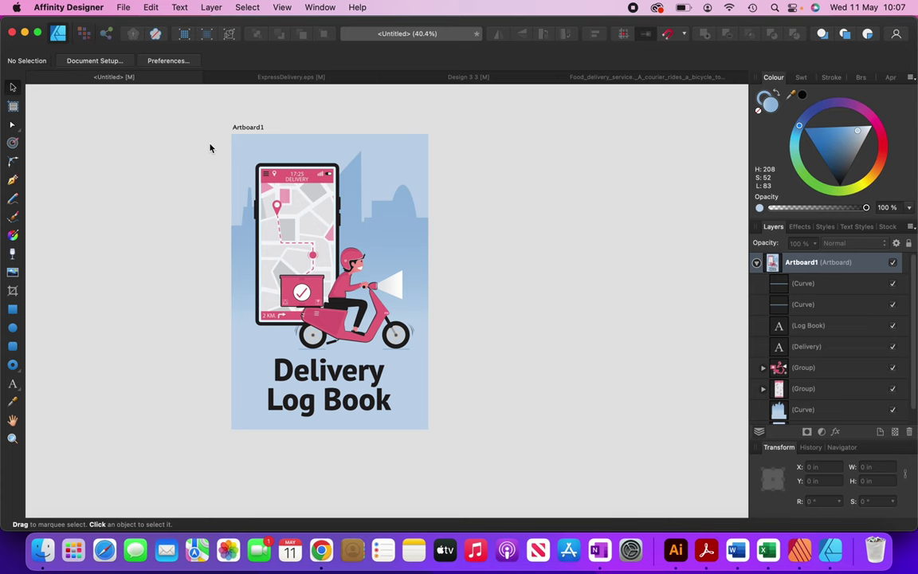
pyautogui.moveTo(209, 144); pyautogui.dragTo(460, 461)
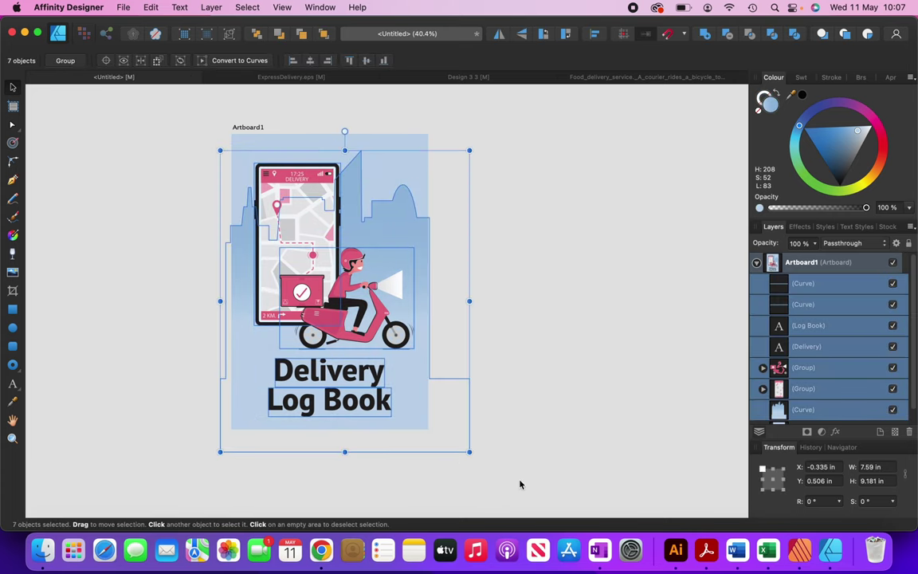
pyautogui.press('super+g')
pyautogui.click(520, 484)
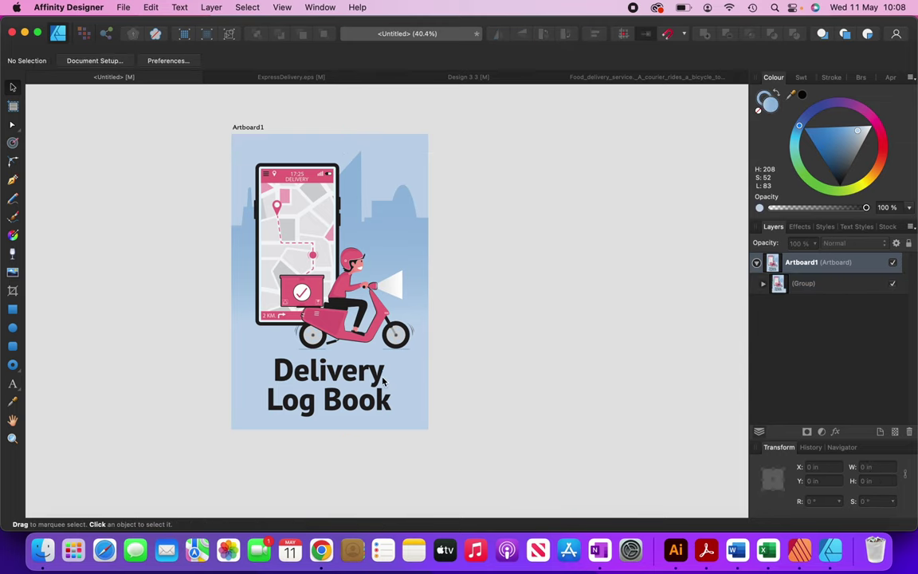
# Draw a second artboard beside the first, set its size to 6 by 9 in, and deselect it.
pyautogui.click(17, 110)
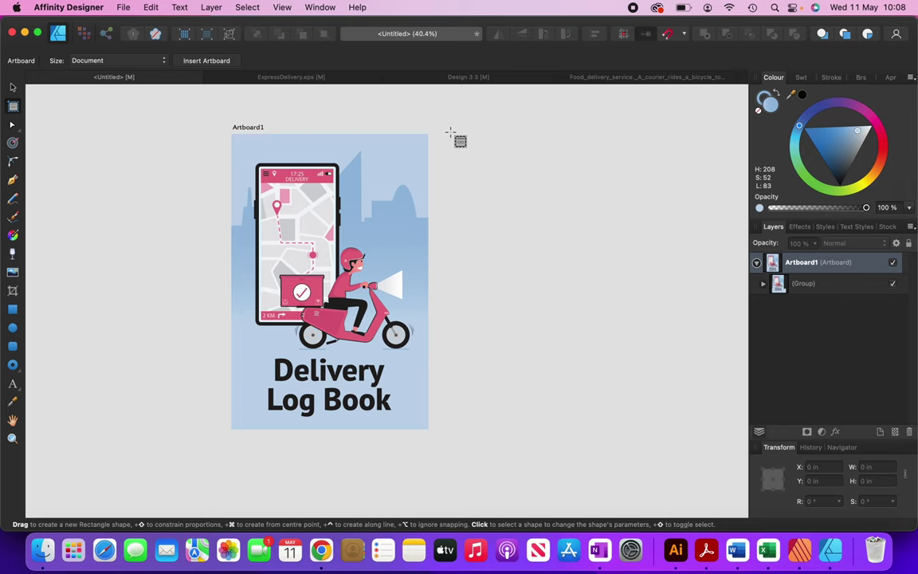
pyautogui.moveTo(450, 132); pyautogui.dragTo(629, 421)
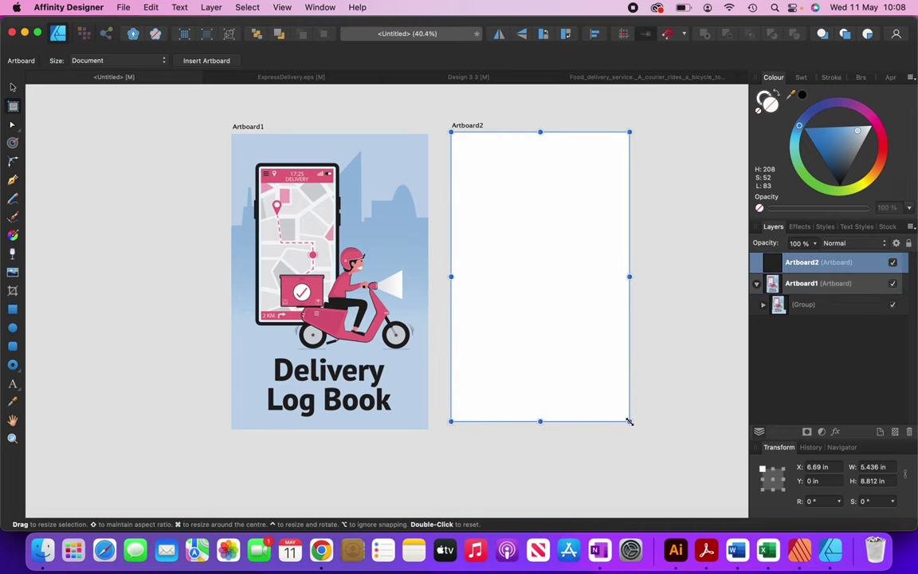
pyautogui.click(869, 469)
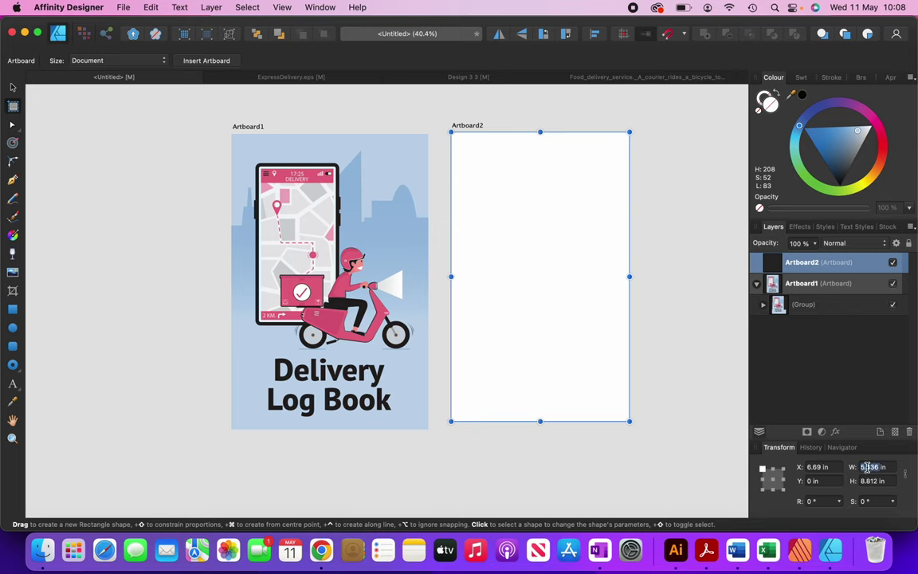
pyautogui.write('6')
pyautogui.click(869, 479)
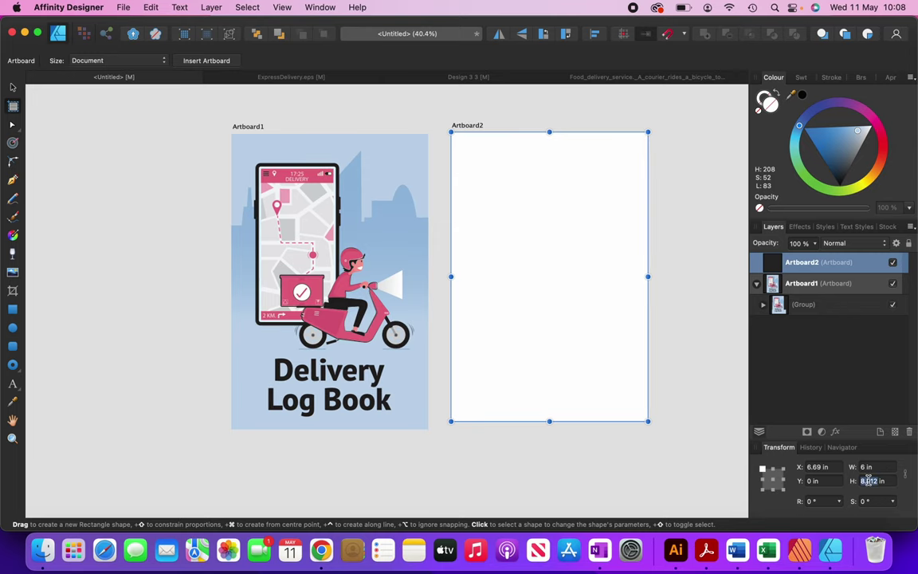
pyautogui.write('9')
pyautogui.press('Return')
pyautogui.press('v')
pyautogui.click(73, 328)
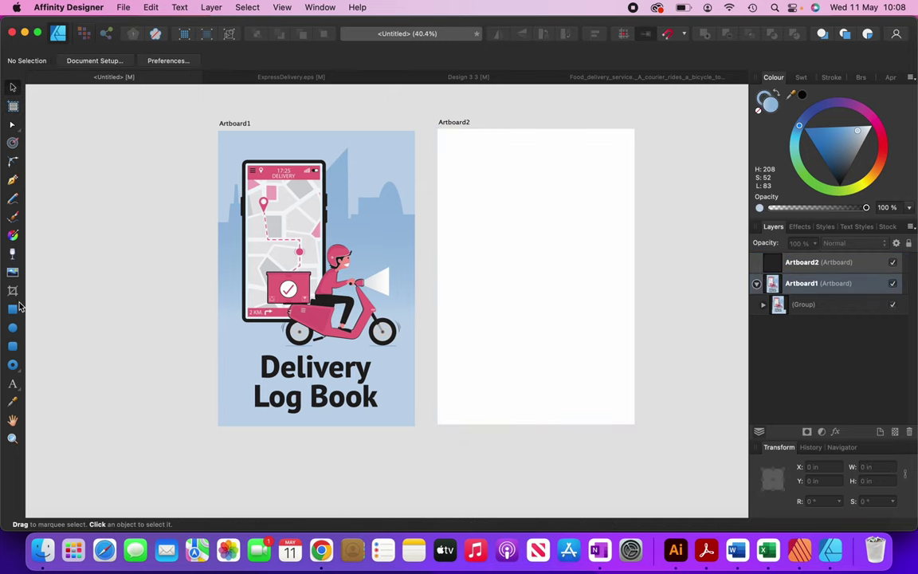
# Draw a rectangle covering Artboard2 and set its size to 6 by 9 in.
pyautogui.click(13, 309)
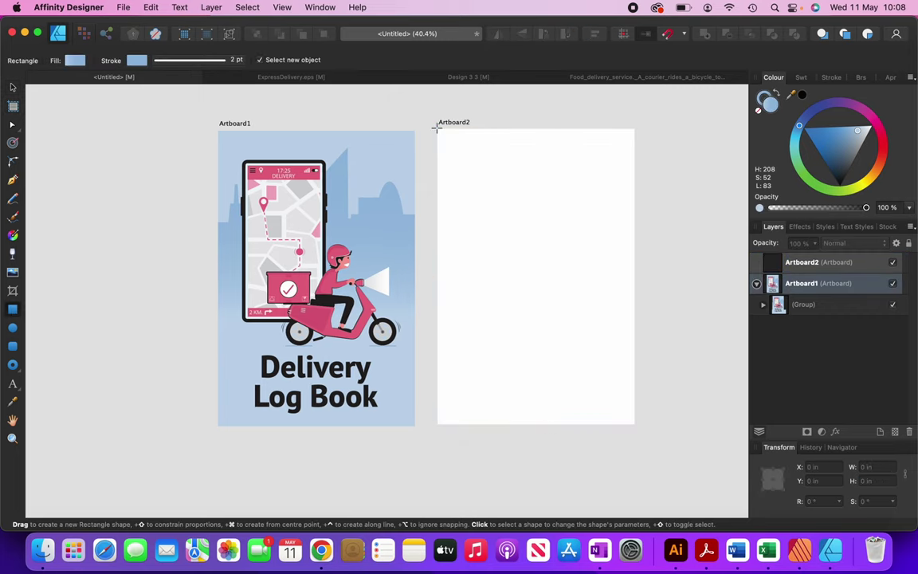
pyautogui.moveTo(437, 126); pyautogui.dragTo(637, 427)
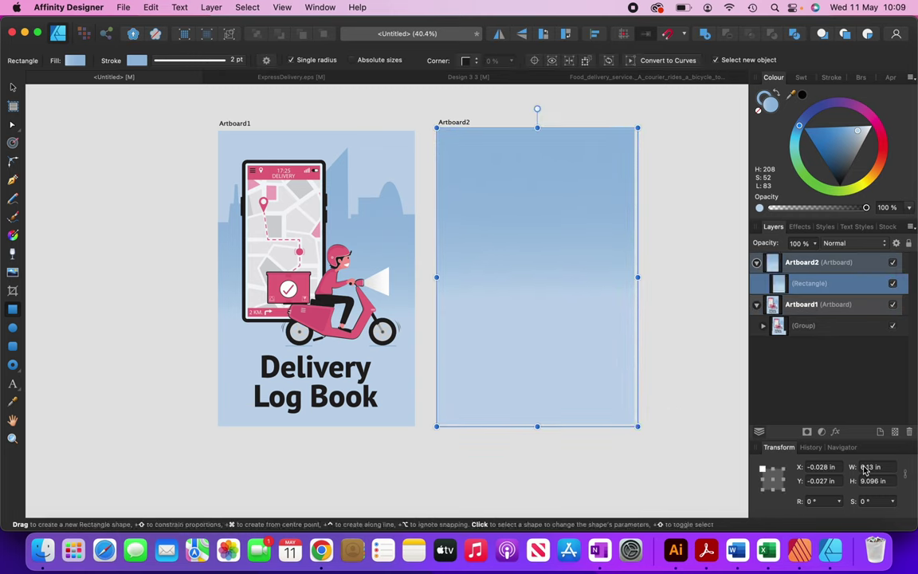
pyautogui.write('6')
pyautogui.click(865, 481)
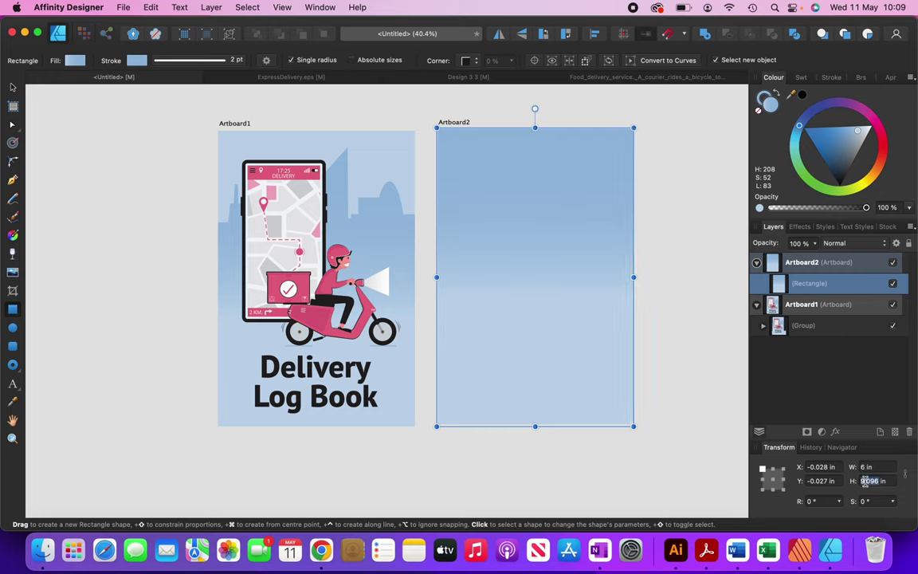
pyautogui.write('9')
pyautogui.press('Return')
# Centre the rectangle horizontally and vertically on Artboard2.
pyautogui.click(595, 36)
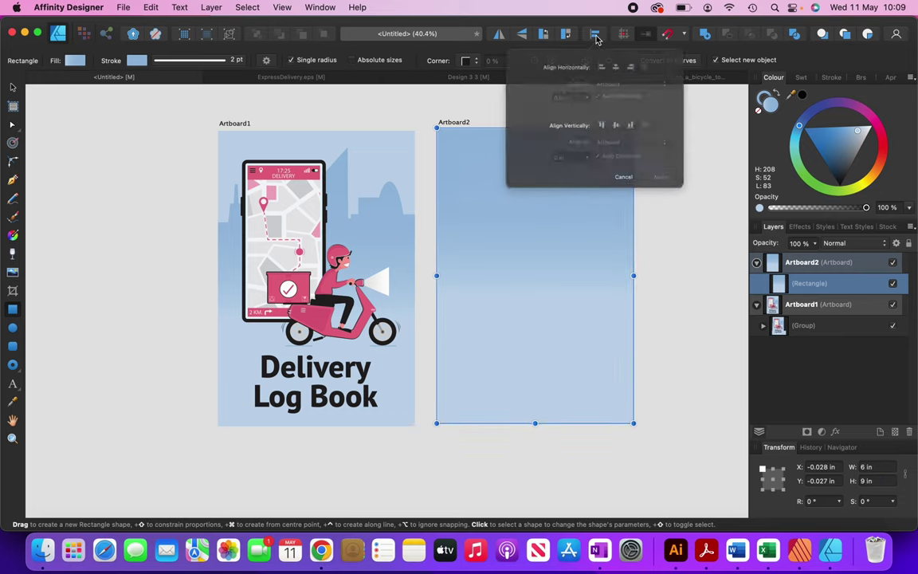
pyautogui.click(621, 72)
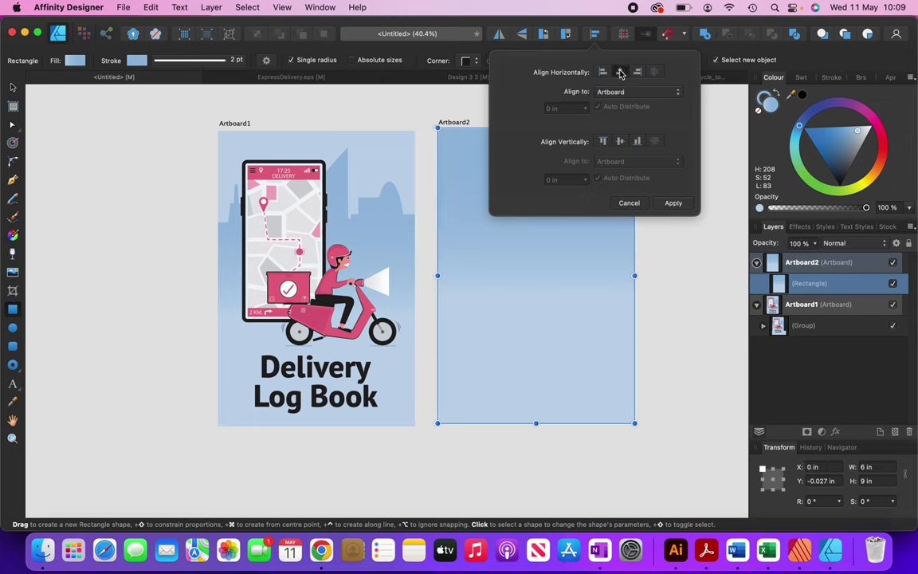
pyautogui.click(621, 142)
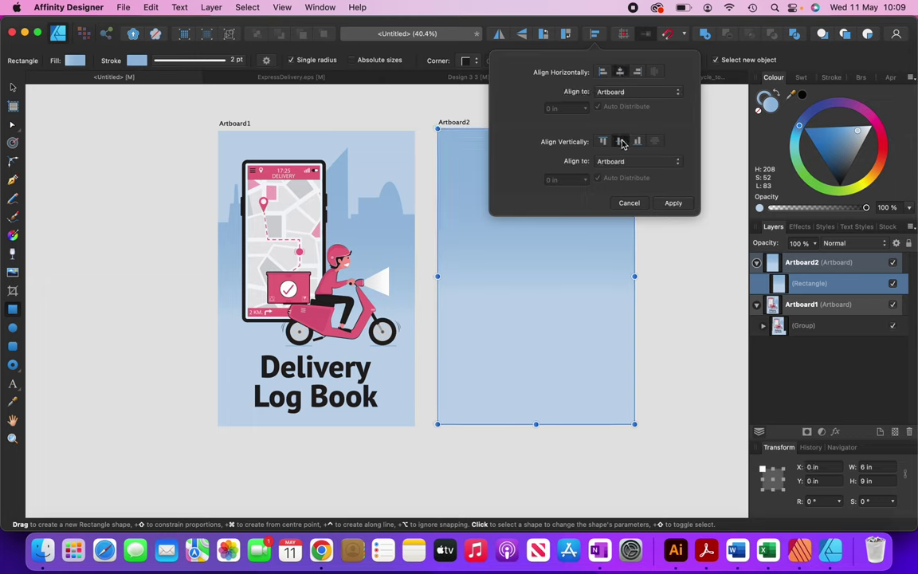
# Apply the rectangle's alignment to Artboard2 and activate the Colour Picker for sampling the cover's background blue.
pyautogui.click(674, 203)
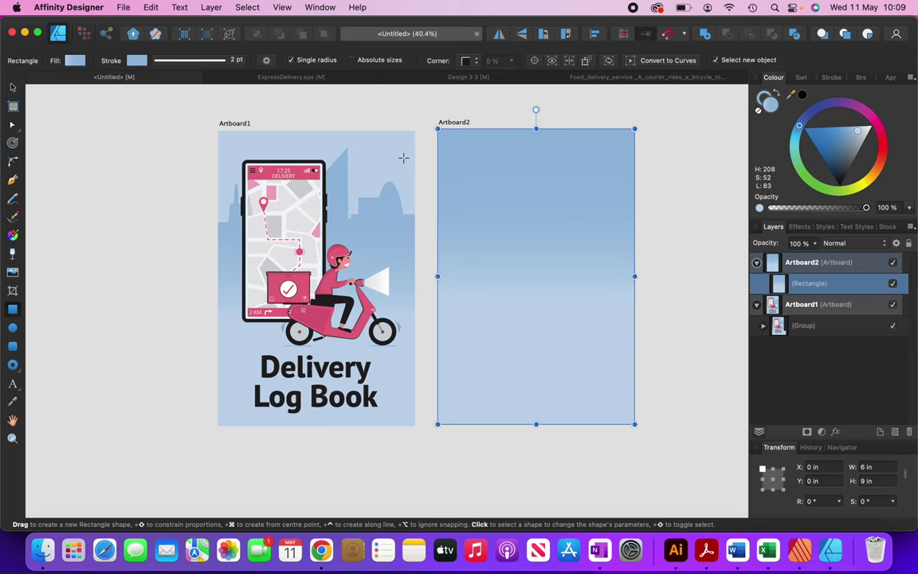
pyautogui.click(13, 402)
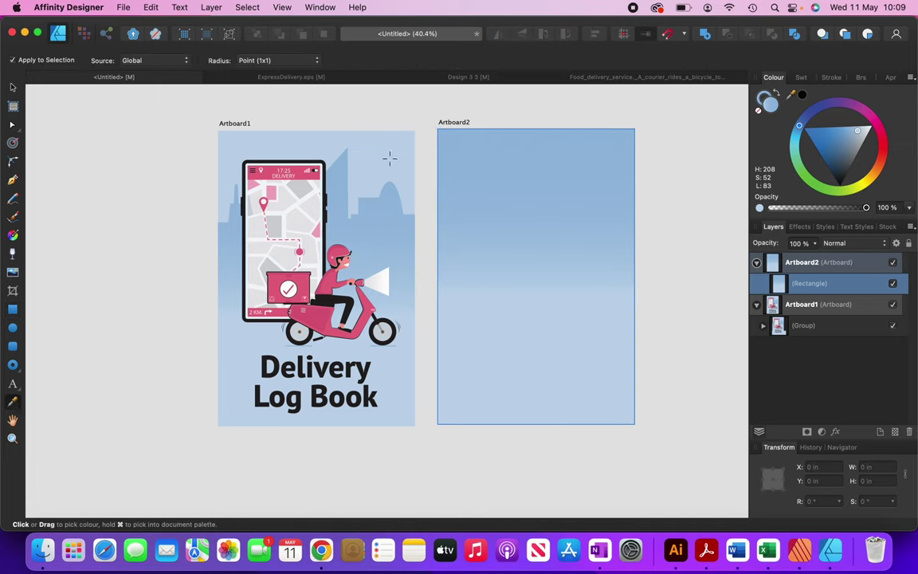
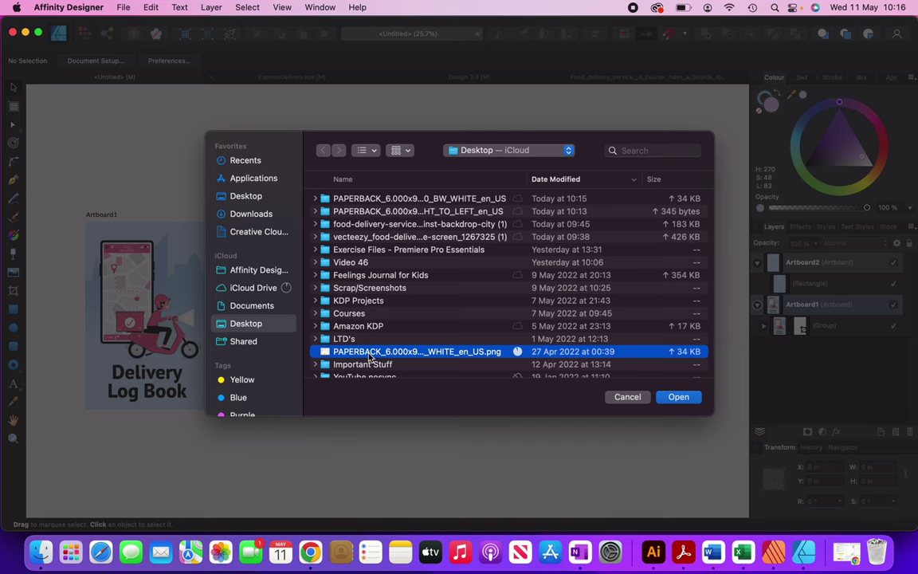
# Place PAPERBACK_6.000x9.000_110_BW_WHITE_en_US.png in the document and move it onto the empty canvas beside Artboard2.
pyautogui.click(689, 398)
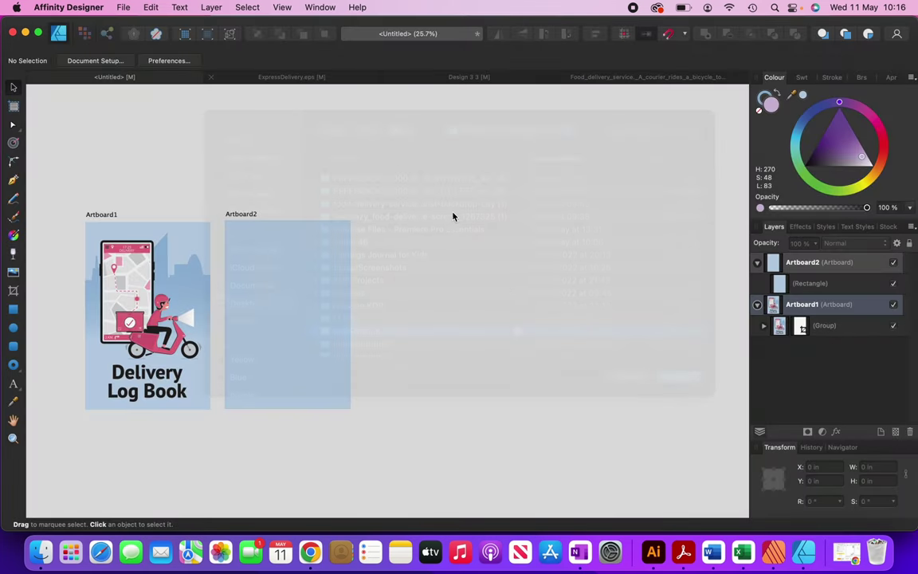
pyautogui.click(453, 213)
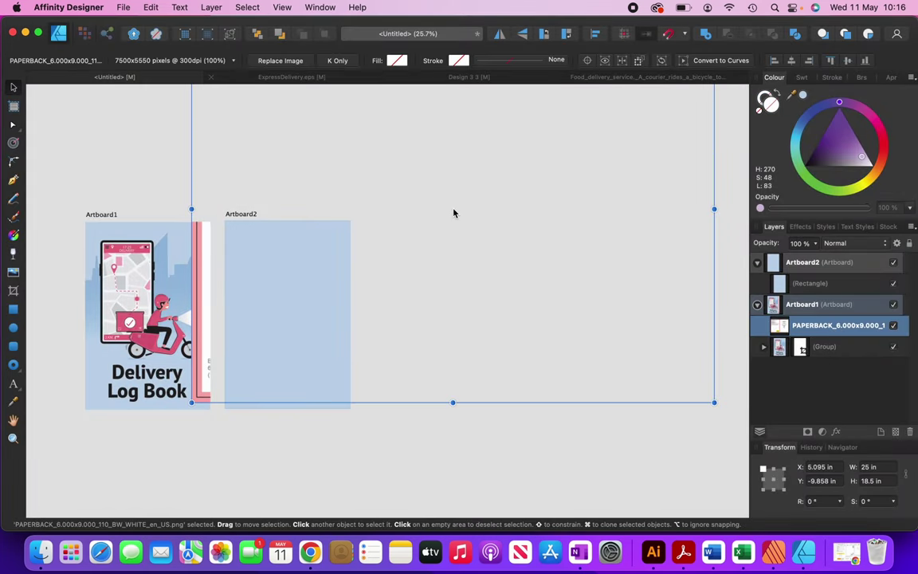
pyautogui.scroll(-5, 453, 214)
pyautogui.moveTo(353, 259); pyautogui.dragTo(451, 293)
pyautogui.scroll(3, 658, 360)
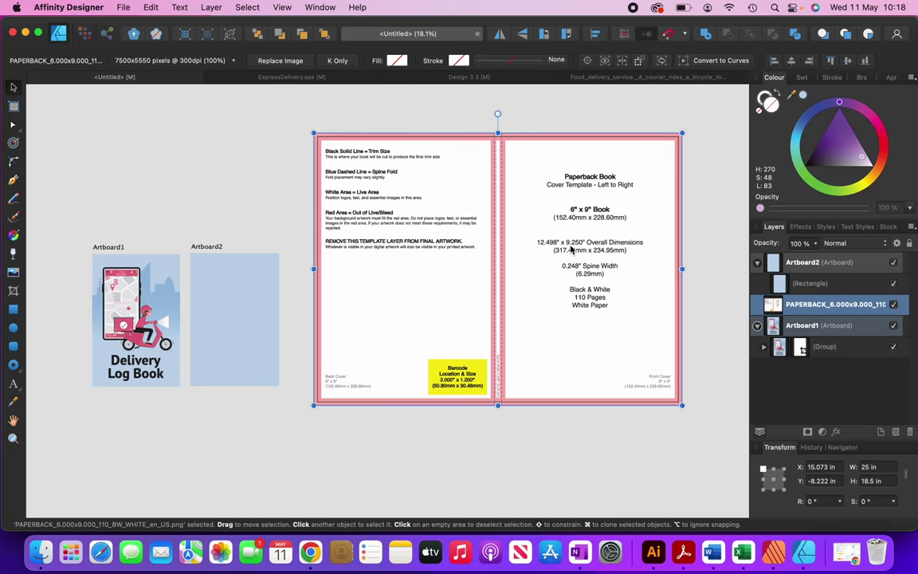
# Set the placed cover template's size to 12.498 by 9.25 in and move it level with the artboards.
pyautogui.doubleClick(867, 468)
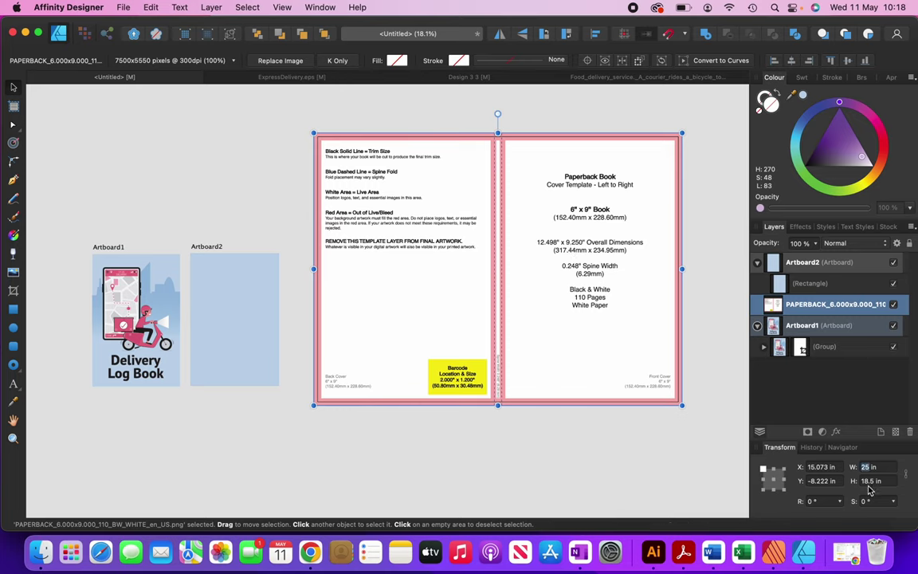
pyautogui.write('12.498')
pyautogui.press('Tab')
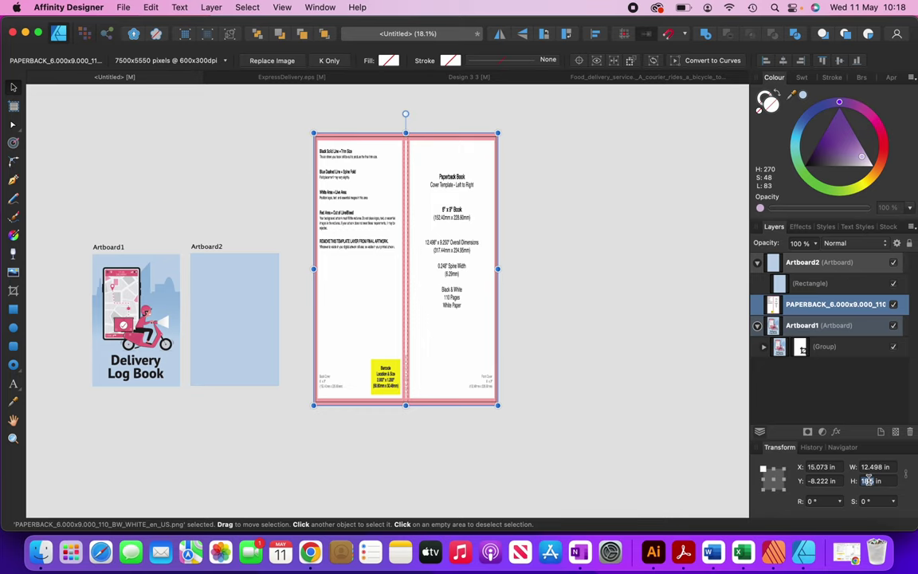
pyautogui.write('9.25')
pyautogui.press('Return')
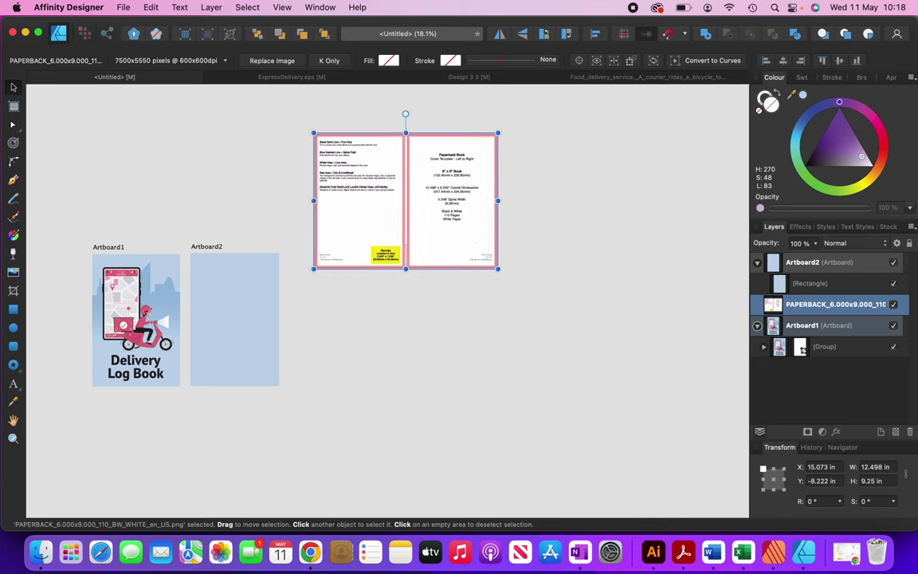
pyautogui.moveTo(385, 214); pyautogui.dragTo(444, 313)
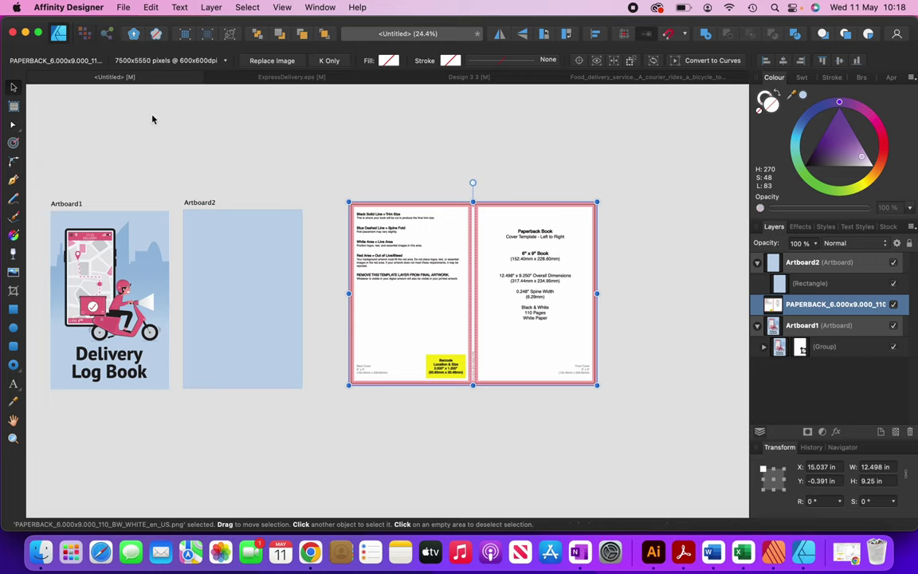
# Draw a third artboard around the cover template and set its size to 12.498 by 9.25 in.
pyautogui.click(13, 110)
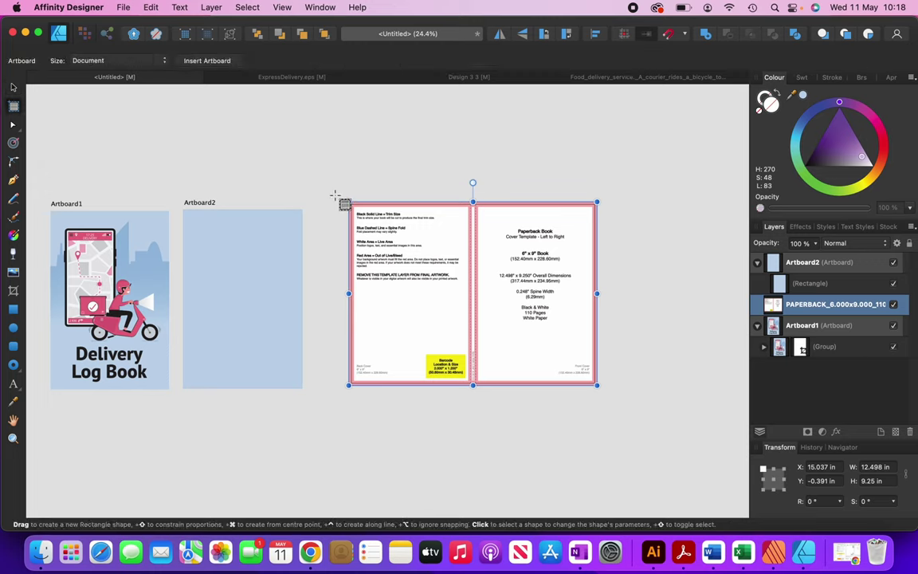
pyautogui.moveTo(334, 195); pyautogui.dragTo(627, 407)
pyautogui.scroll(2, 563, 342)
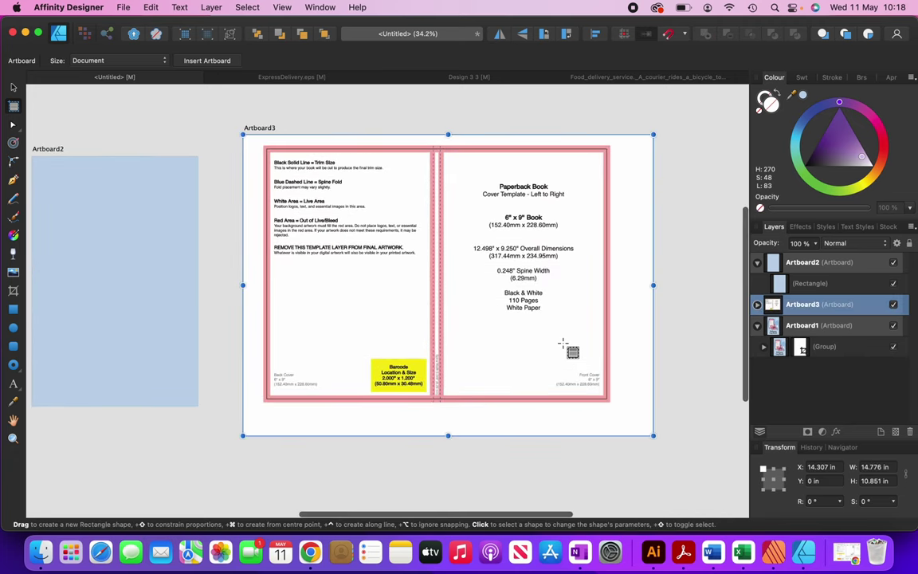
pyautogui.scroll(1, 486, 250)
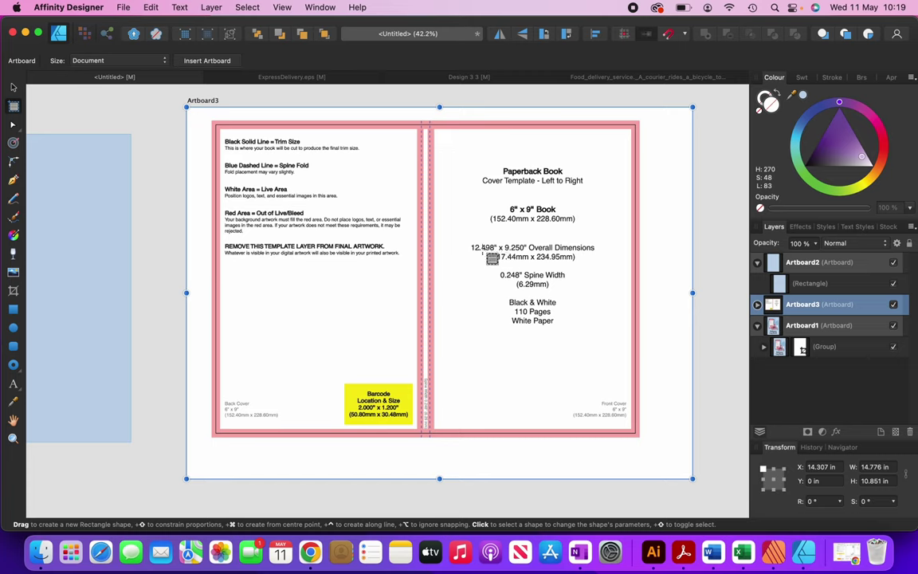
pyautogui.click(873, 467)
pyautogui.write('12.498')
pyautogui.click(873, 481)
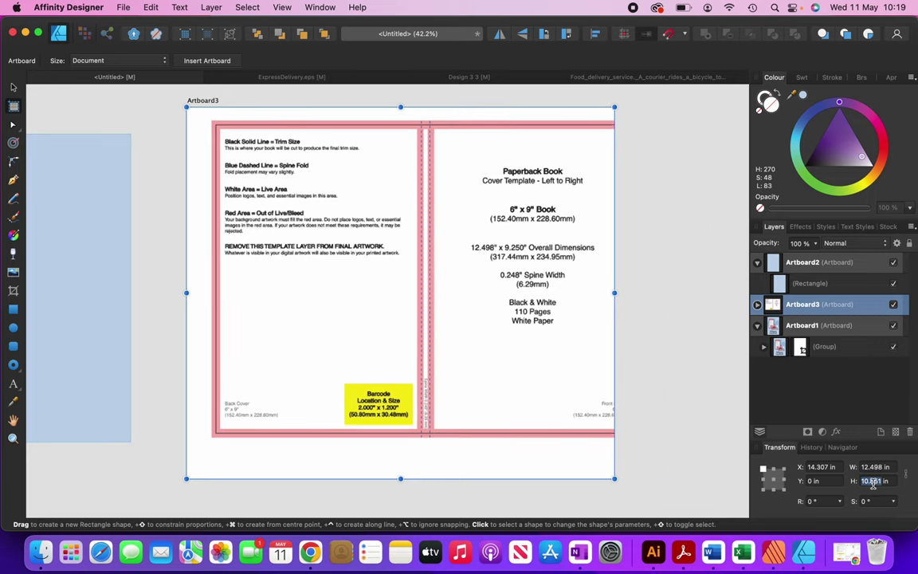
pyautogui.write('9.25')
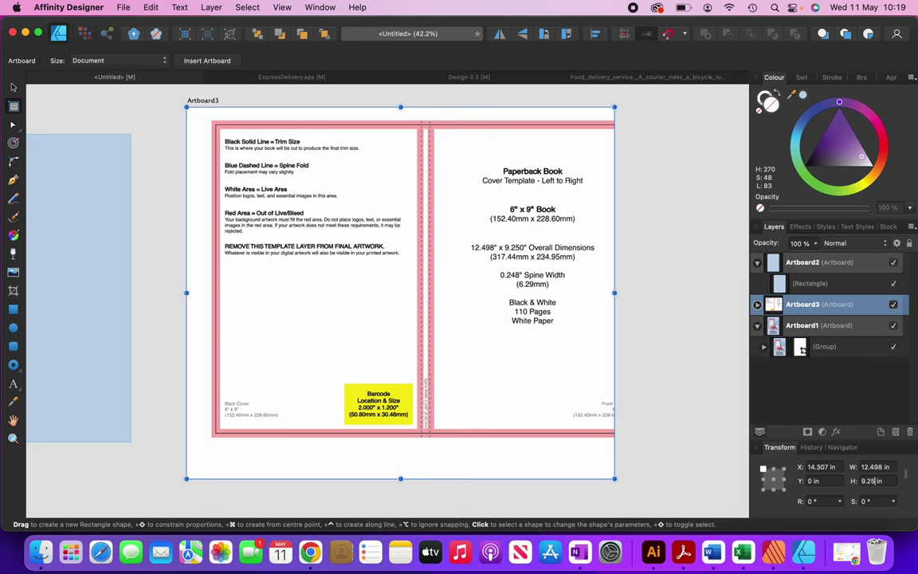
pyautogui.press('Return')
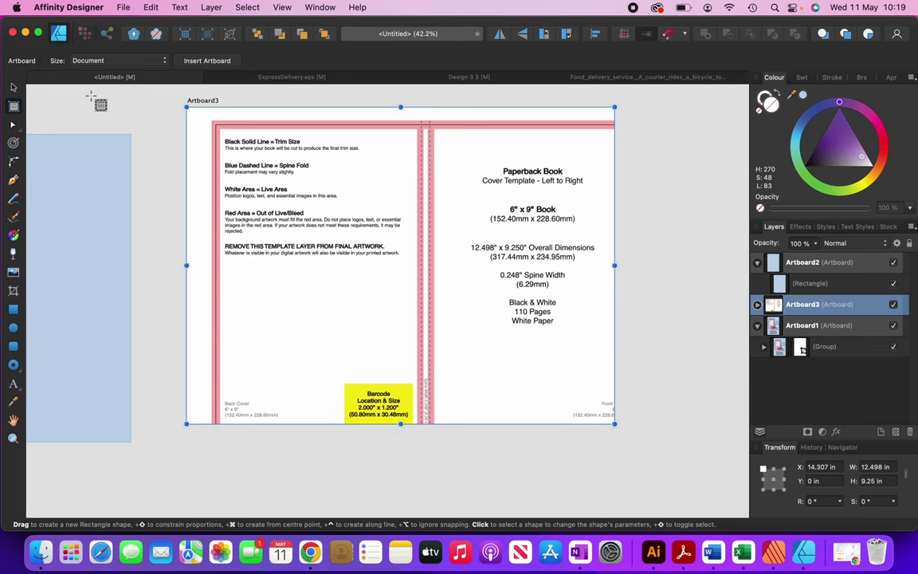
# Centre the cover template horizontally and vertically on Artboard3 and deselect it.
pyautogui.click(14, 87)
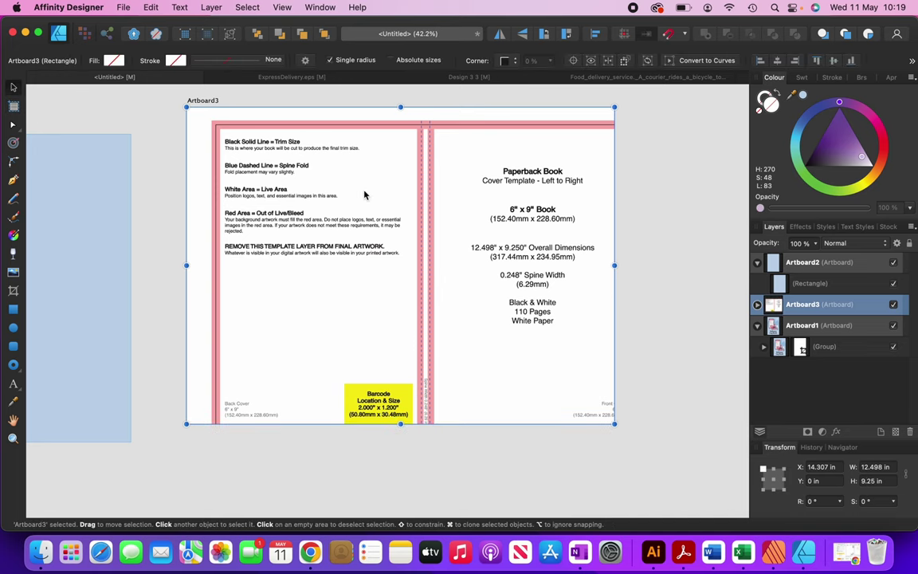
pyautogui.press('super+v')
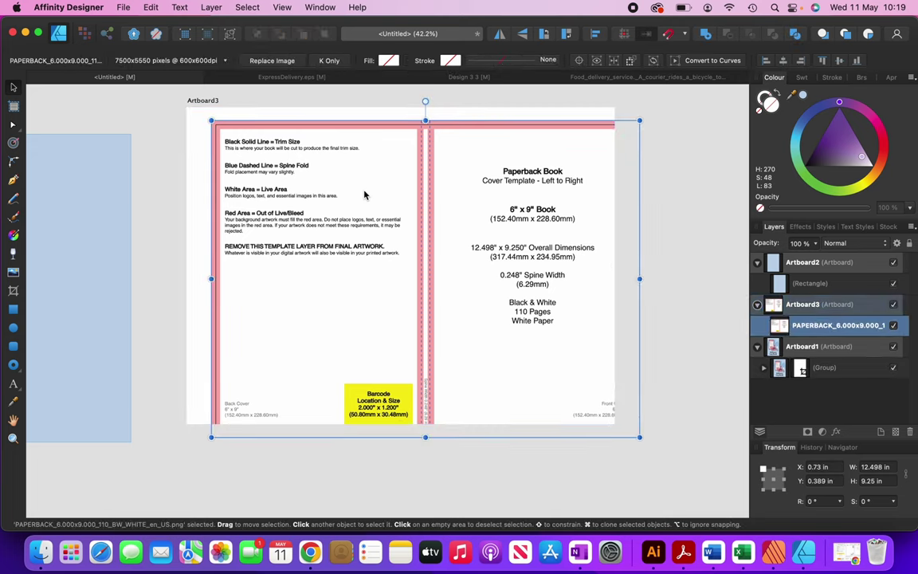
pyautogui.click(596, 34)
pyautogui.click(621, 72)
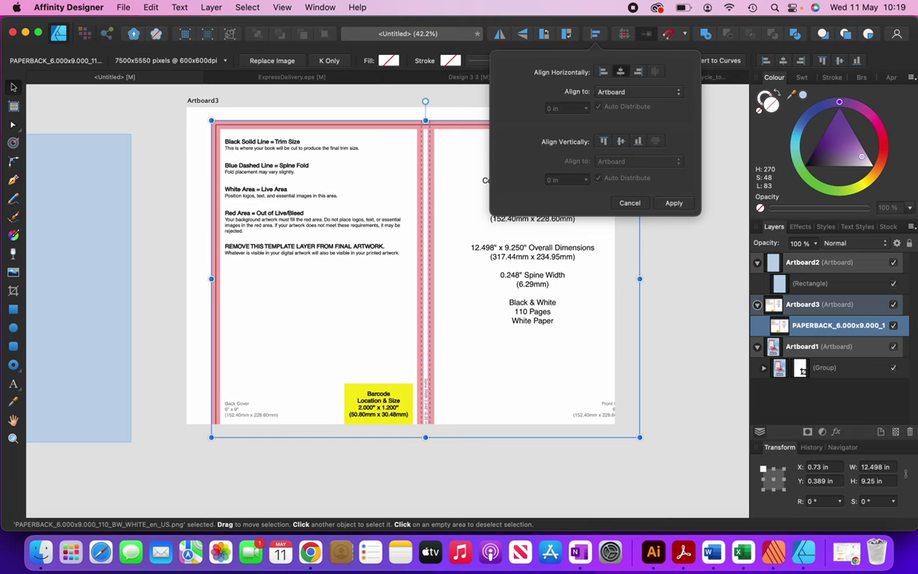
pyautogui.click(622, 141)
pyautogui.click(666, 312)
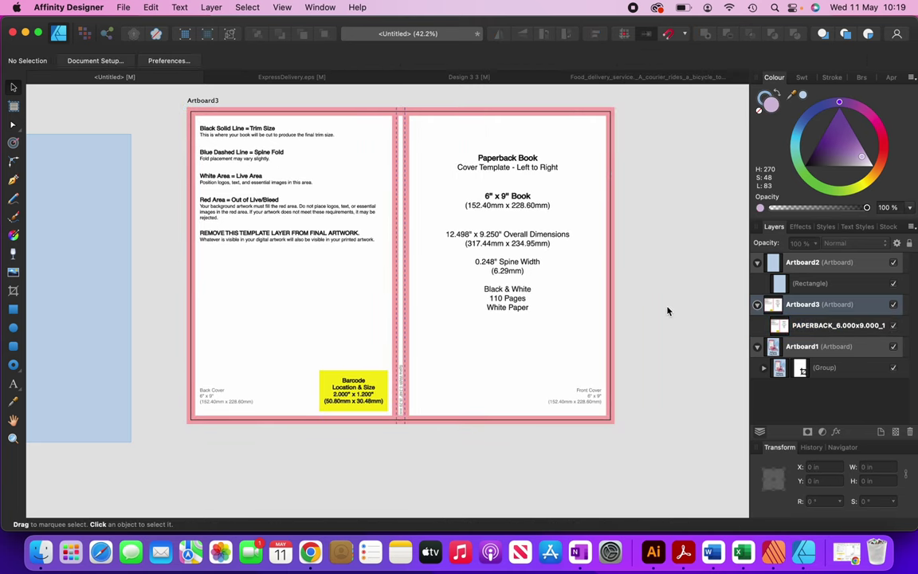
# Lock the cover template on Artboard3 and test by dragging that it can no longer be moved.
pyautogui.click(587, 313)
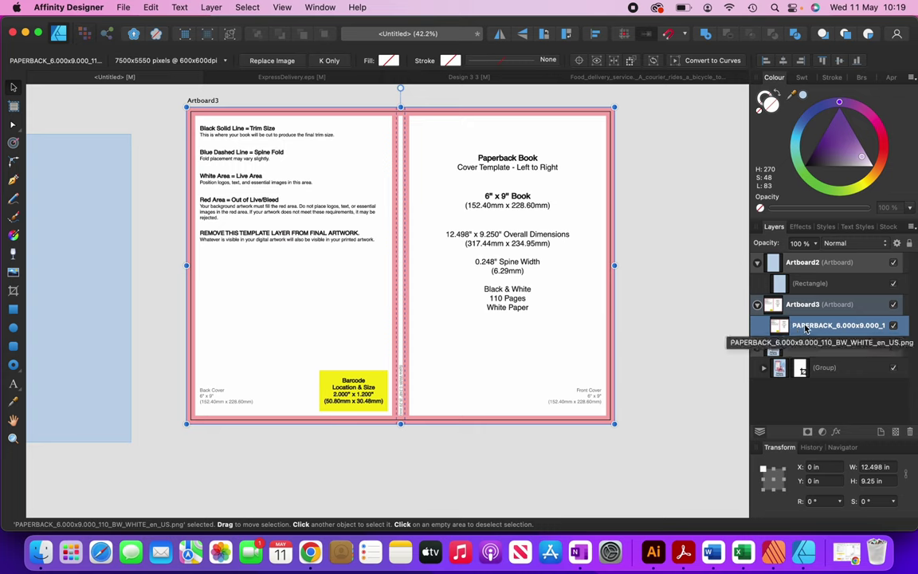
pyautogui.rightClick(805, 331)
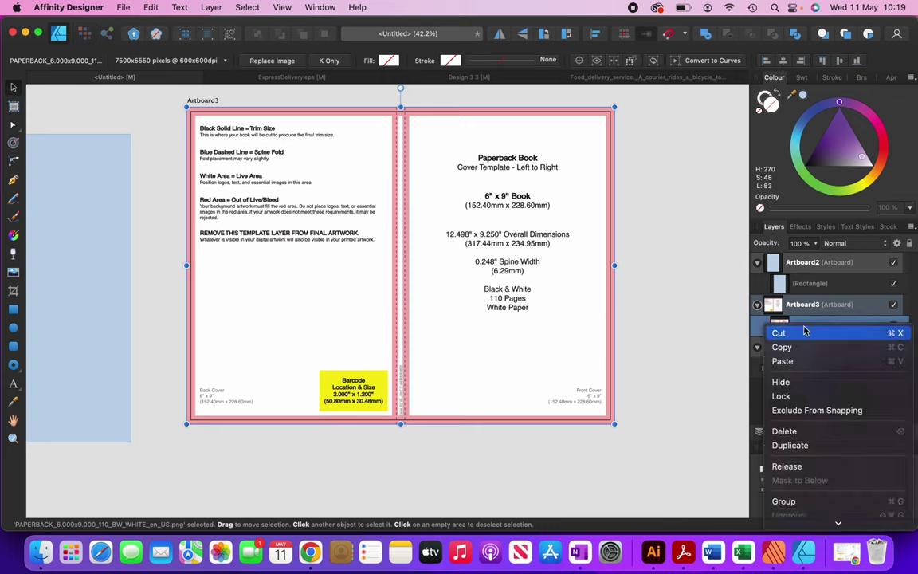
pyautogui.click(798, 396)
pyautogui.click(686, 342)
pyautogui.moveTo(551, 302); pyautogui.dragTo(430, 223)
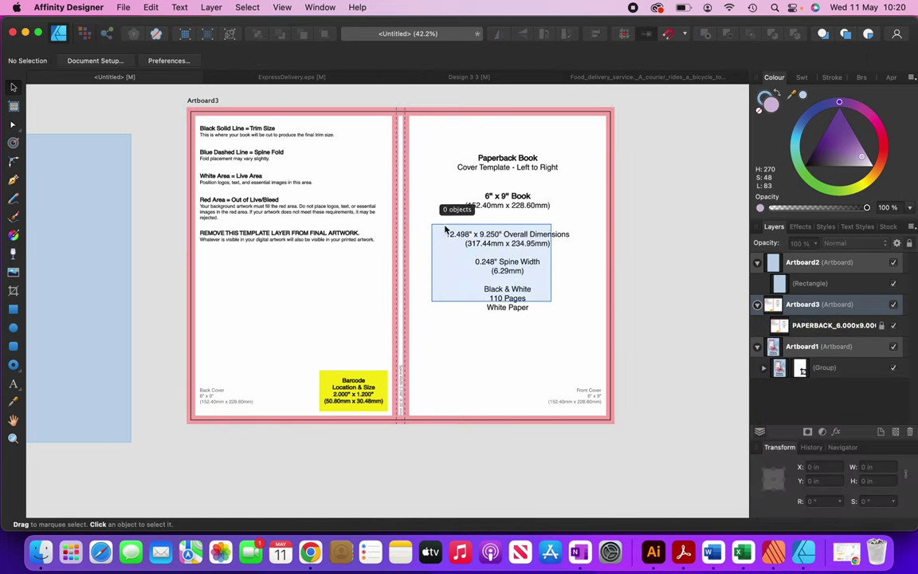
pyautogui.moveTo(524, 274); pyautogui.dragTo(390, 308)
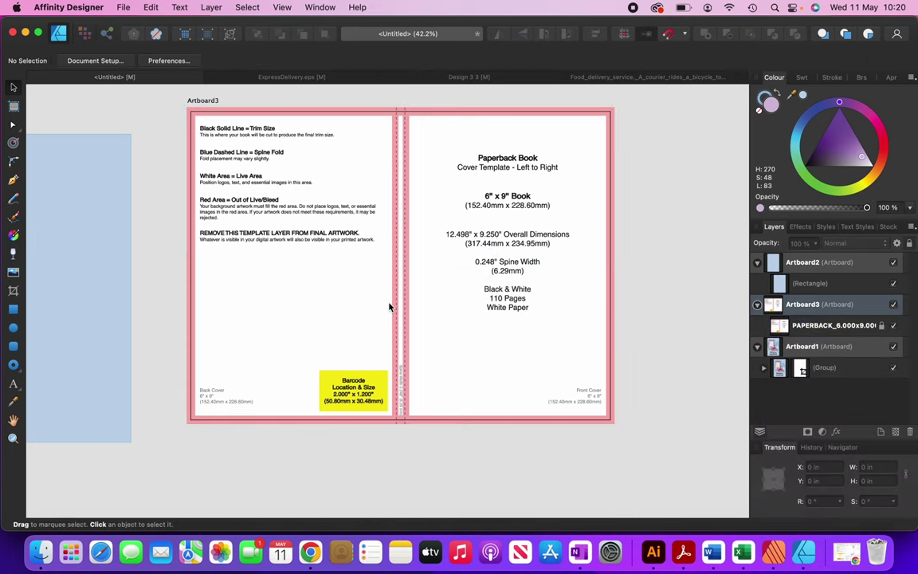
# Copy the Artboard1 cover group onto the template's front cover and position it near the upper-right corner of the bleed.
pyautogui.scroll(-5, 390, 308)
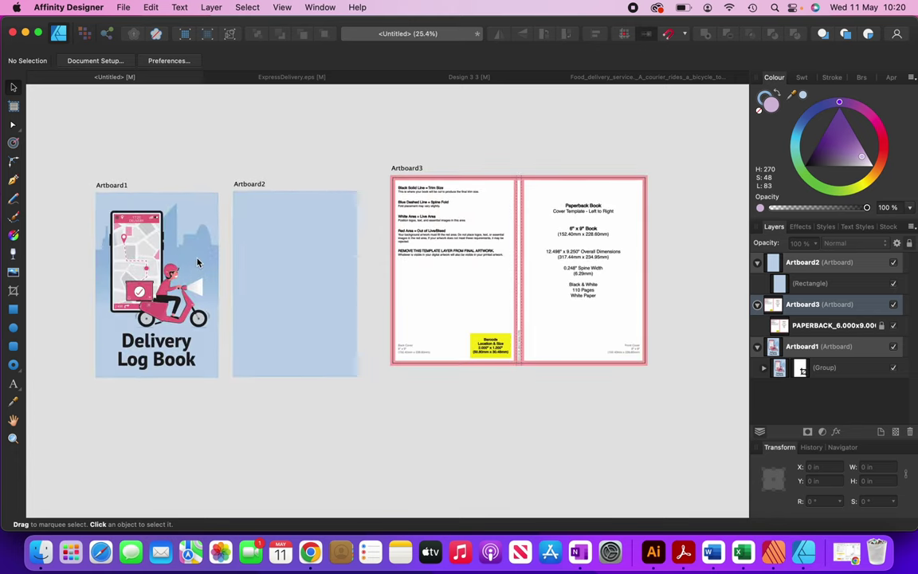
pyautogui.click(197, 263)
pyautogui.moveTo(197, 264); pyautogui.dragTo(600, 260)
pyautogui.scroll(3, 604, 256)
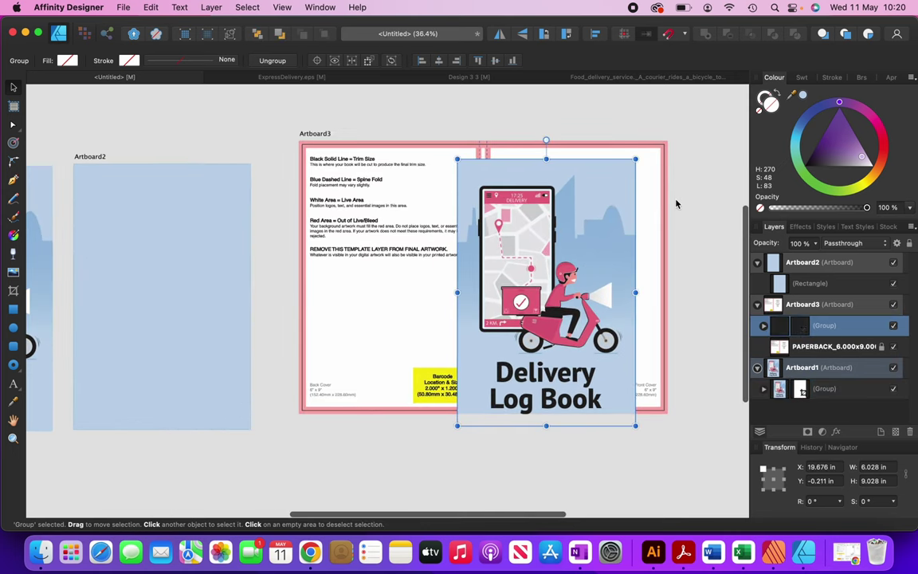
pyautogui.scroll(3, 607, 177)
pyautogui.moveTo(591, 184)
pyautogui.mouseDown()
pyautogui.moveTo(550, 206)
pyautogui.moveTo(596, 180)
pyautogui.mouseUp()
pyautogui.scroll(5, 622, 106)
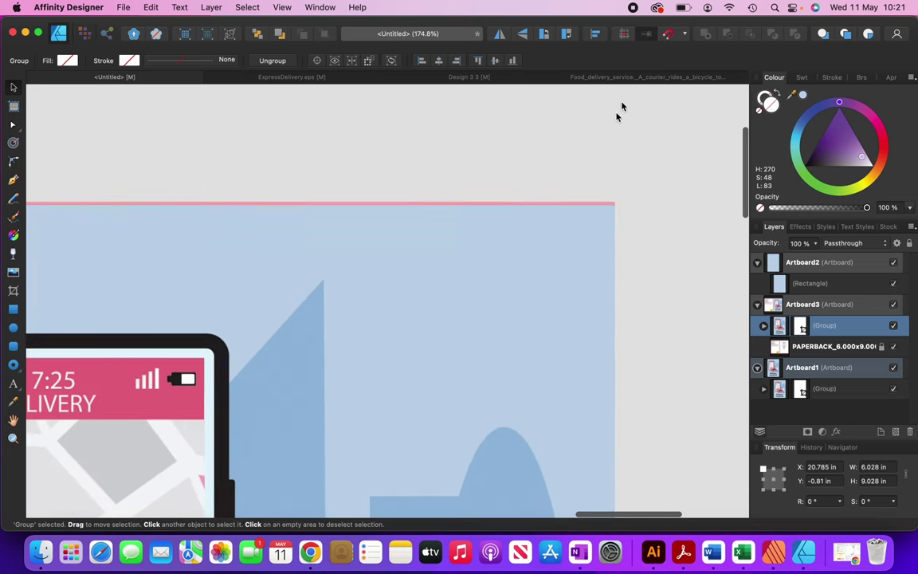
pyautogui.moveTo(583, 228); pyautogui.dragTo(581, 223)
pyautogui.scroll(-6, 581, 223)
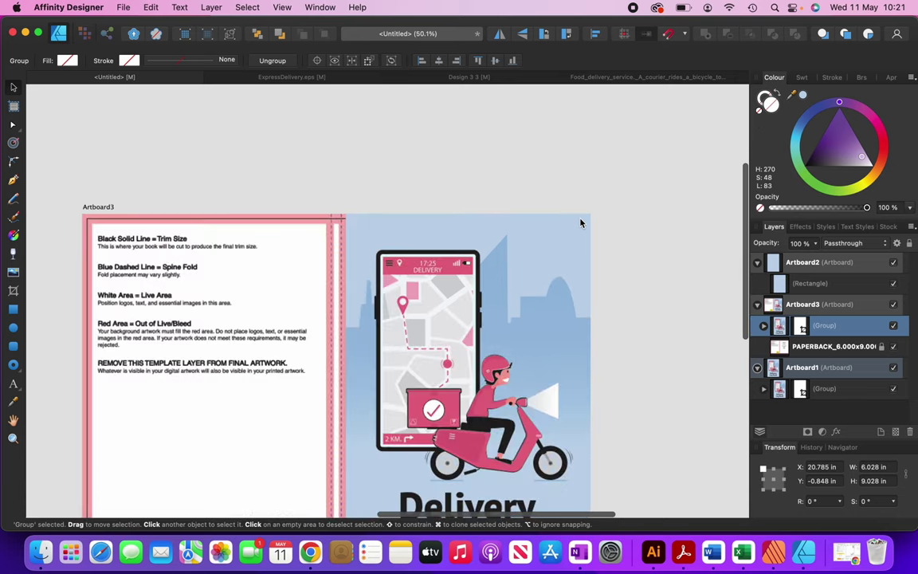
# Enlarge the copied cover group to about 6.18 by 9.26 in, from the spine fold to the template's lower bleed edge.
pyautogui.scroll(3, 453, 400)
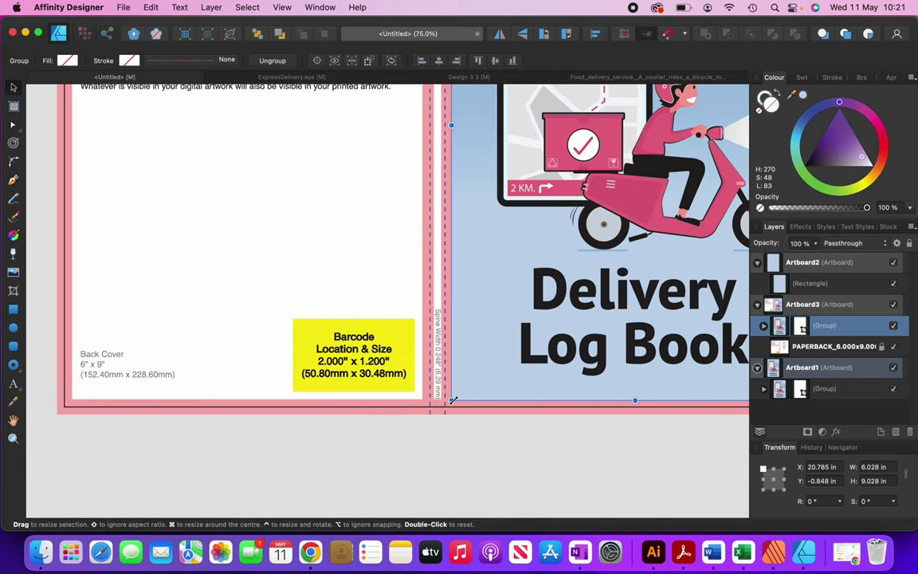
pyautogui.moveTo(453, 401); pyautogui.dragTo(444, 414)
pyautogui.scroll(-3, 445, 414)
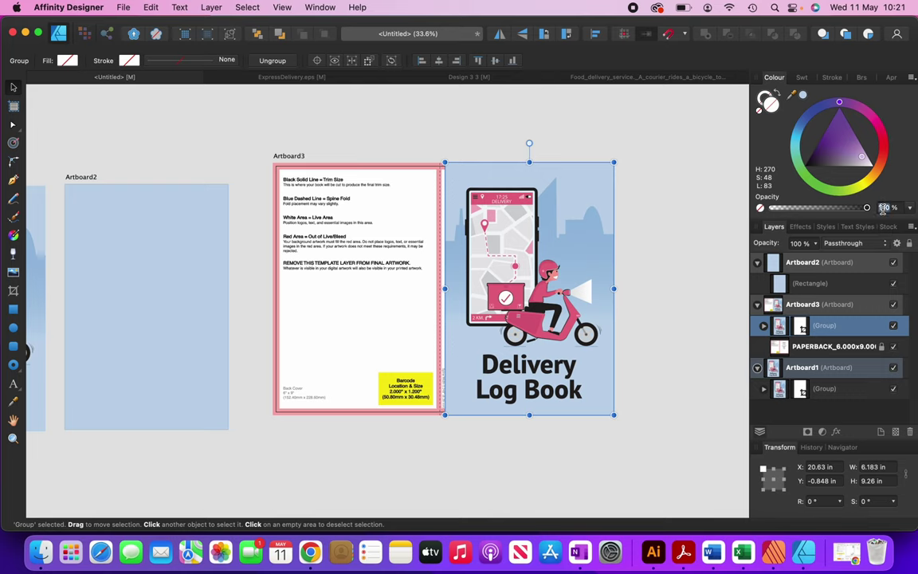
# Set the front cover group's opacity to 50 % and deselect it.
pyautogui.write('50')
pyautogui.press('Return')
pyautogui.press('super+d')
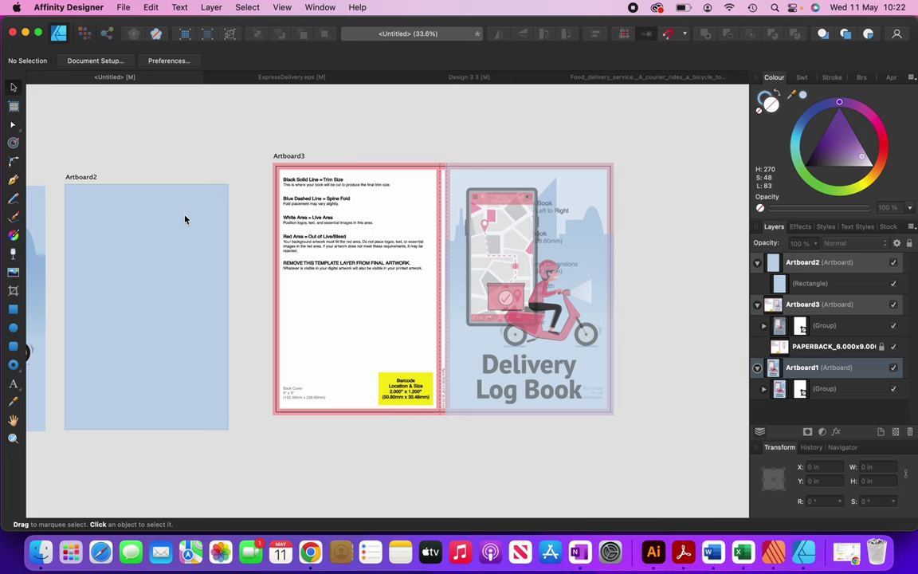
# Copy the blue rectangle from Artboard2 onto the template's back cover, with its inner edge along the front cover artwork.
pyautogui.click(185, 219)
pyautogui.moveTo(180, 226); pyautogui.dragTo(394, 197)
pyautogui.scroll(5, 394, 196)
pyautogui.moveTo(454, 173); pyautogui.dragTo(466, 184)
pyautogui.scroll(5, 525, 118)
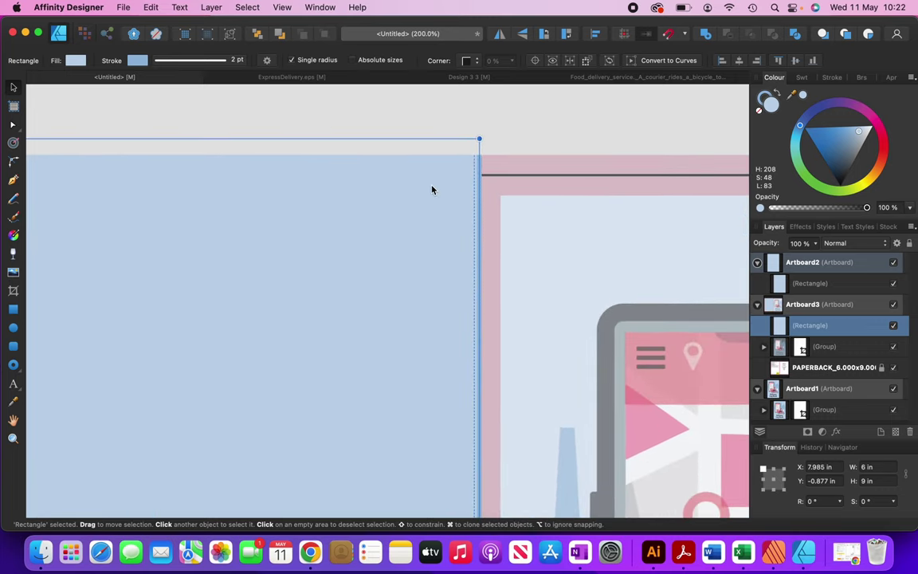
# Stretch the back cover rectangle out to the template's lower-left bleed corner and deselect it.
pyautogui.scroll(-5, 431, 188)
pyautogui.scroll(2, 315, 409)
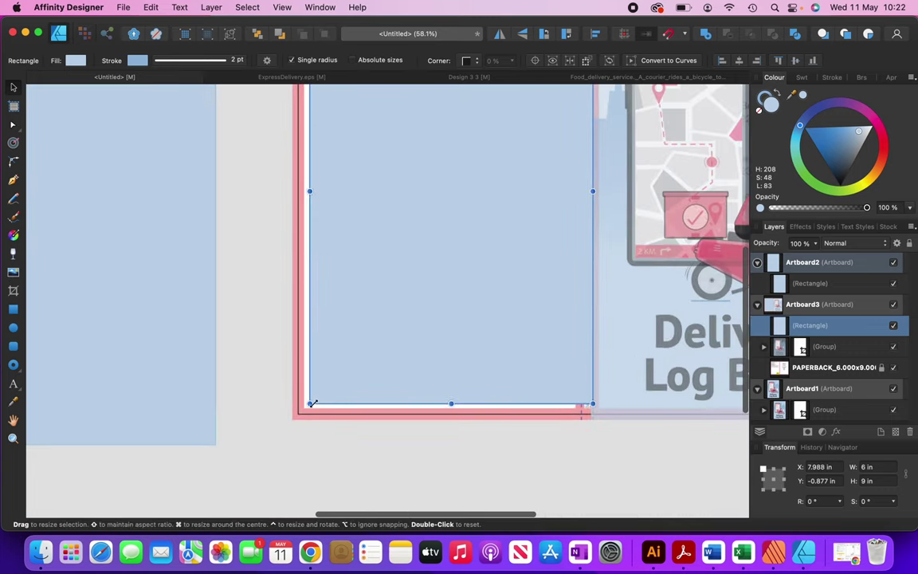
pyautogui.moveTo(311, 403); pyautogui.dragTo(291, 423)
pyautogui.press('Escape')
pyautogui.scroll(-2, 497, 375)
# Restore the front cover group on Artboard3 to 100 % opacity and deselect it.
pyautogui.click(498, 375)
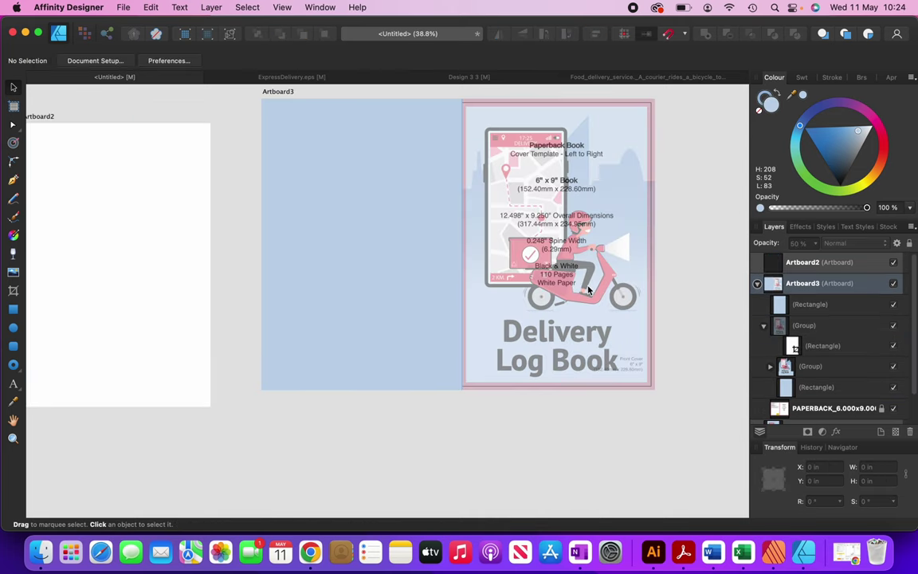
pyautogui.click(588, 291)
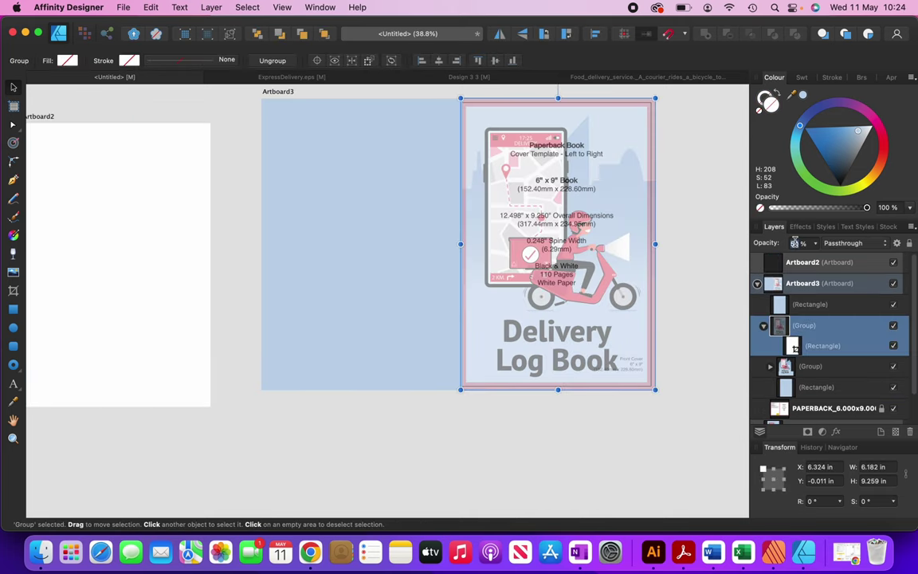
pyautogui.doubleClick(795, 242)
pyautogui.write('2')
pyautogui.press('Return')
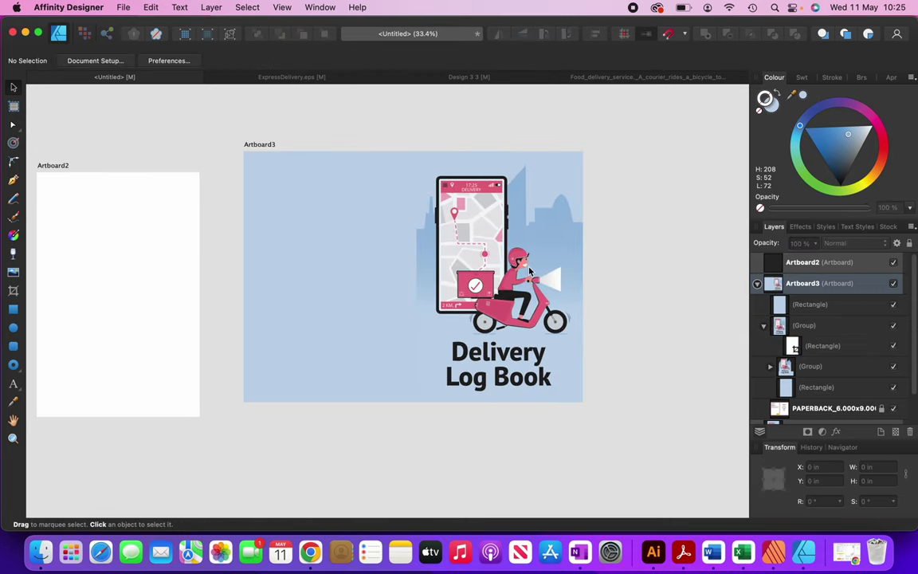
# Group the blue back cover rectangle with the front cover group on Artboard3, keeping the artwork in place, and deselect it.
pyautogui.click(529, 271)
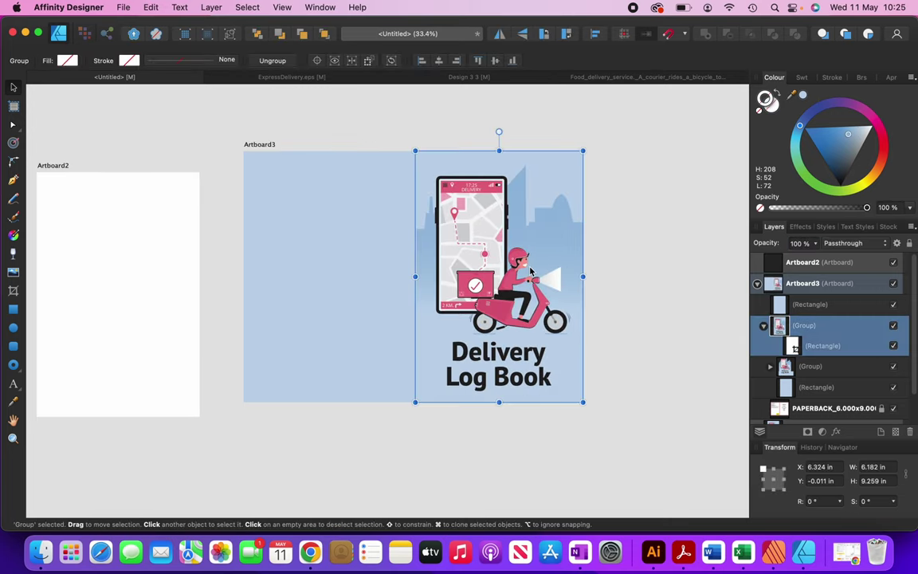
pyautogui.keyDown('shift'); pyautogui.click(380, 273); pyautogui.keyUp('shift')
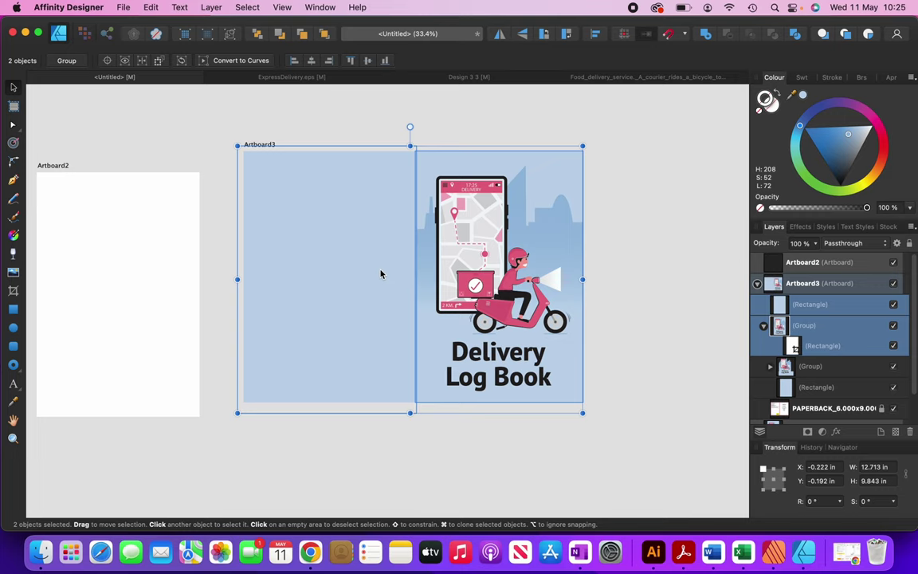
pyautogui.press('super+g')
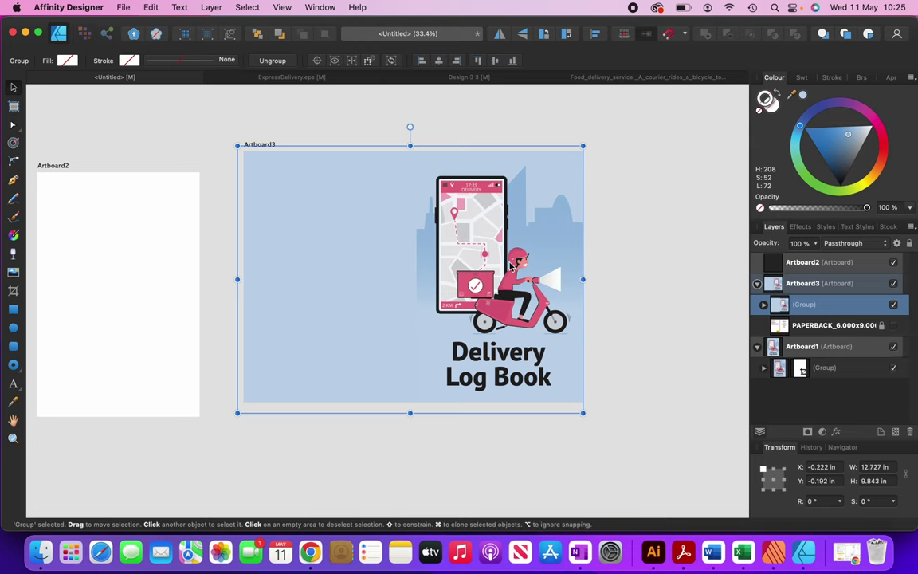
pyautogui.moveTo(512, 267); pyautogui.dragTo(485, 259)
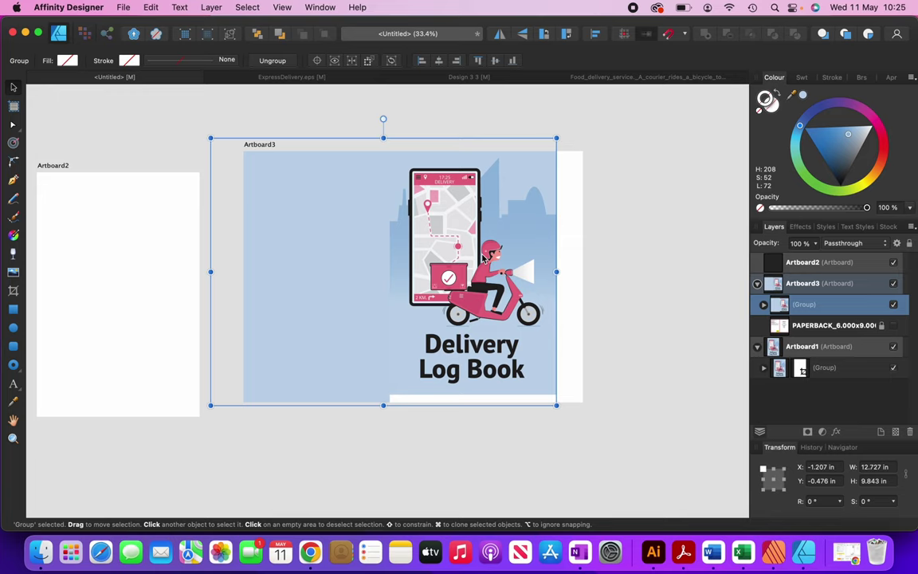
pyautogui.moveTo(483, 259); pyautogui.dragTo(510, 267)
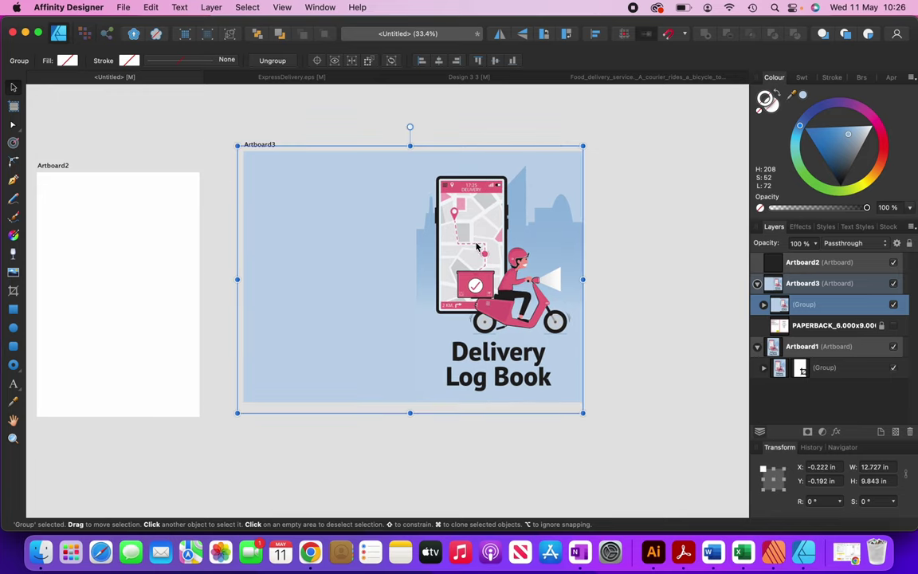
pyautogui.click(385, 125)
# Set up a PDF export with the PDF (flatten) preset and Artboard3 as the export area.
pyautogui.click(124, 7)
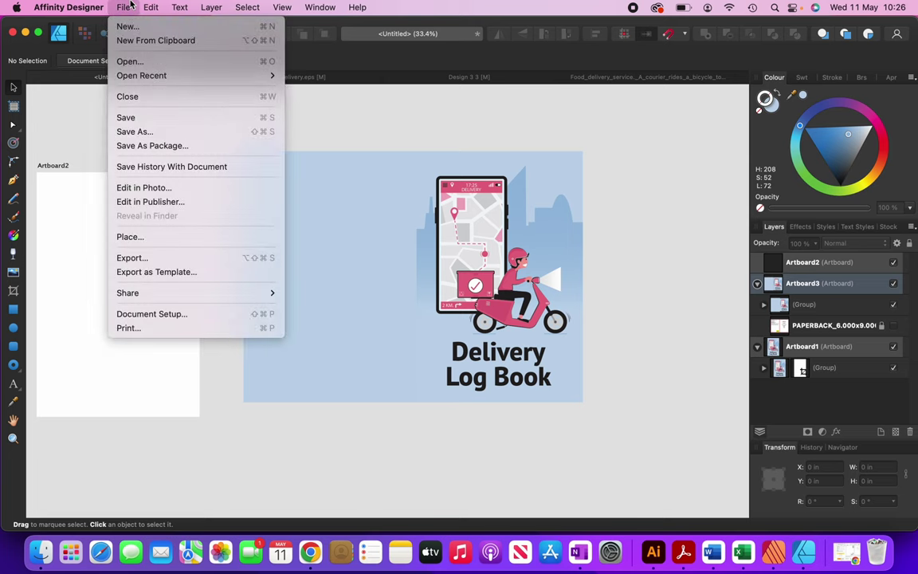
pyautogui.click(181, 260)
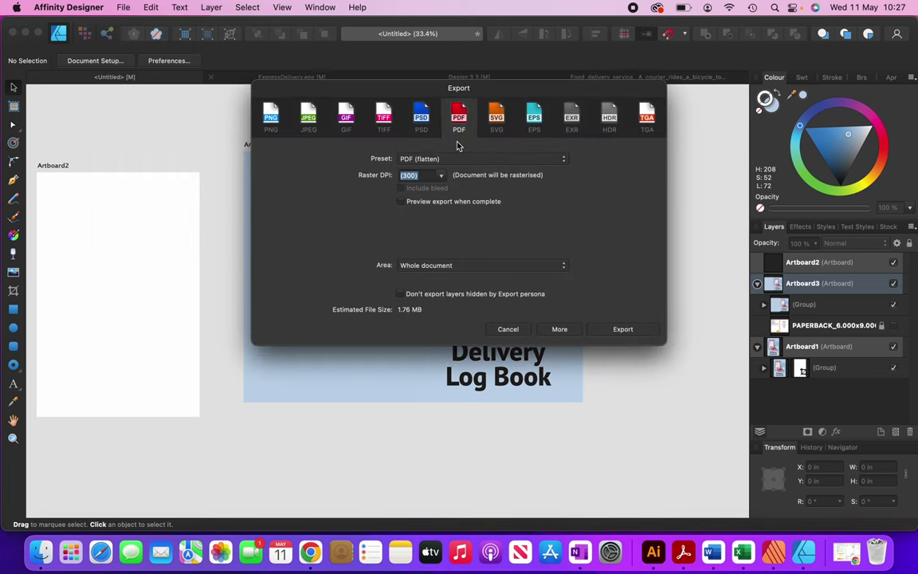
pyautogui.click(408, 160)
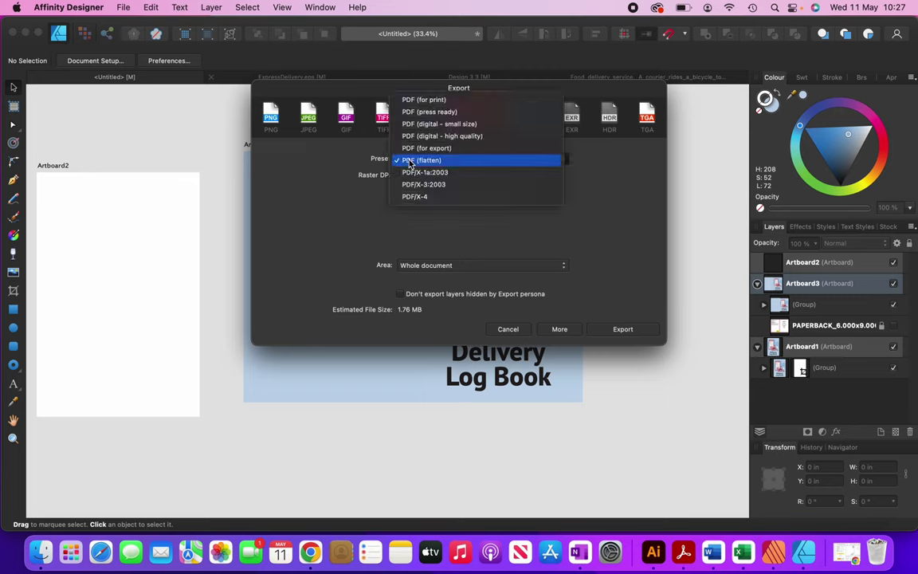
pyautogui.click(410, 162)
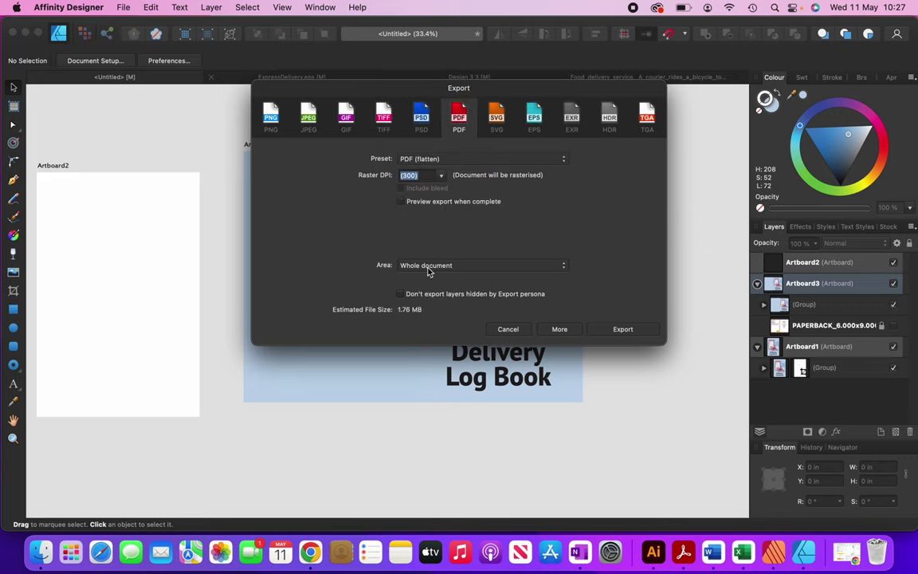
pyautogui.click(428, 271)
pyautogui.click(431, 308)
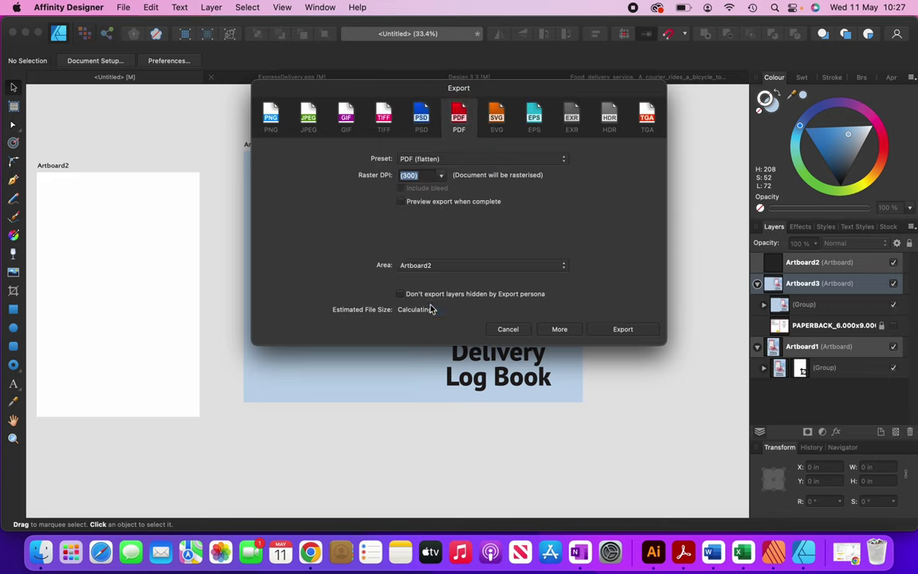
pyautogui.click(478, 265)
pyautogui.click(494, 279)
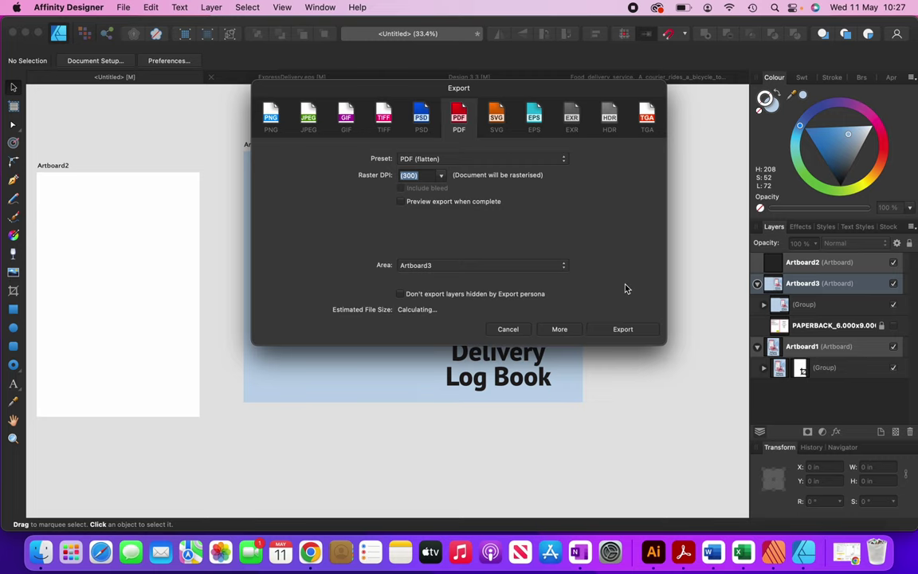
# Export the cover PDF to the Desktop under the name Design 1.
pyautogui.click(623, 329)
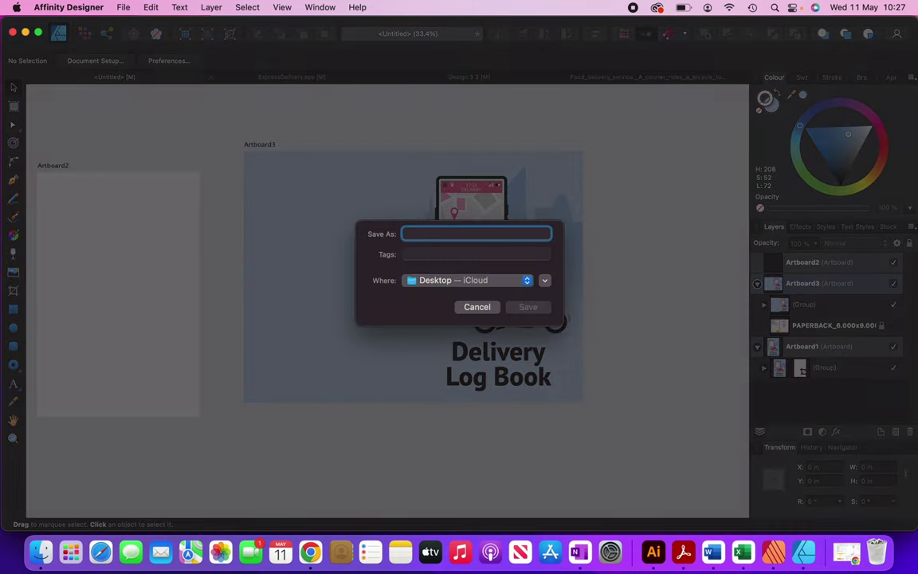
pyautogui.write('Desi')
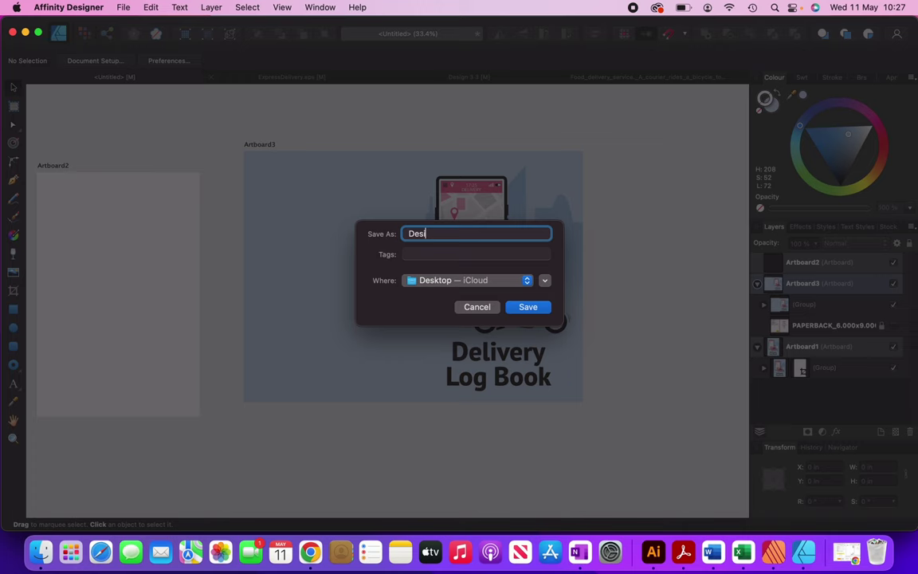
pyautogui.write('gn 1')
pyautogui.click(539, 309)
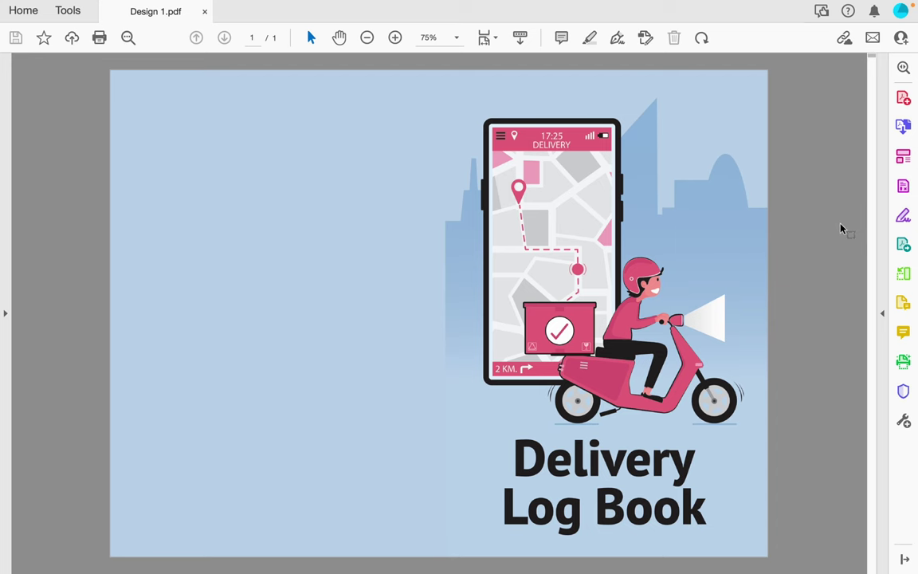